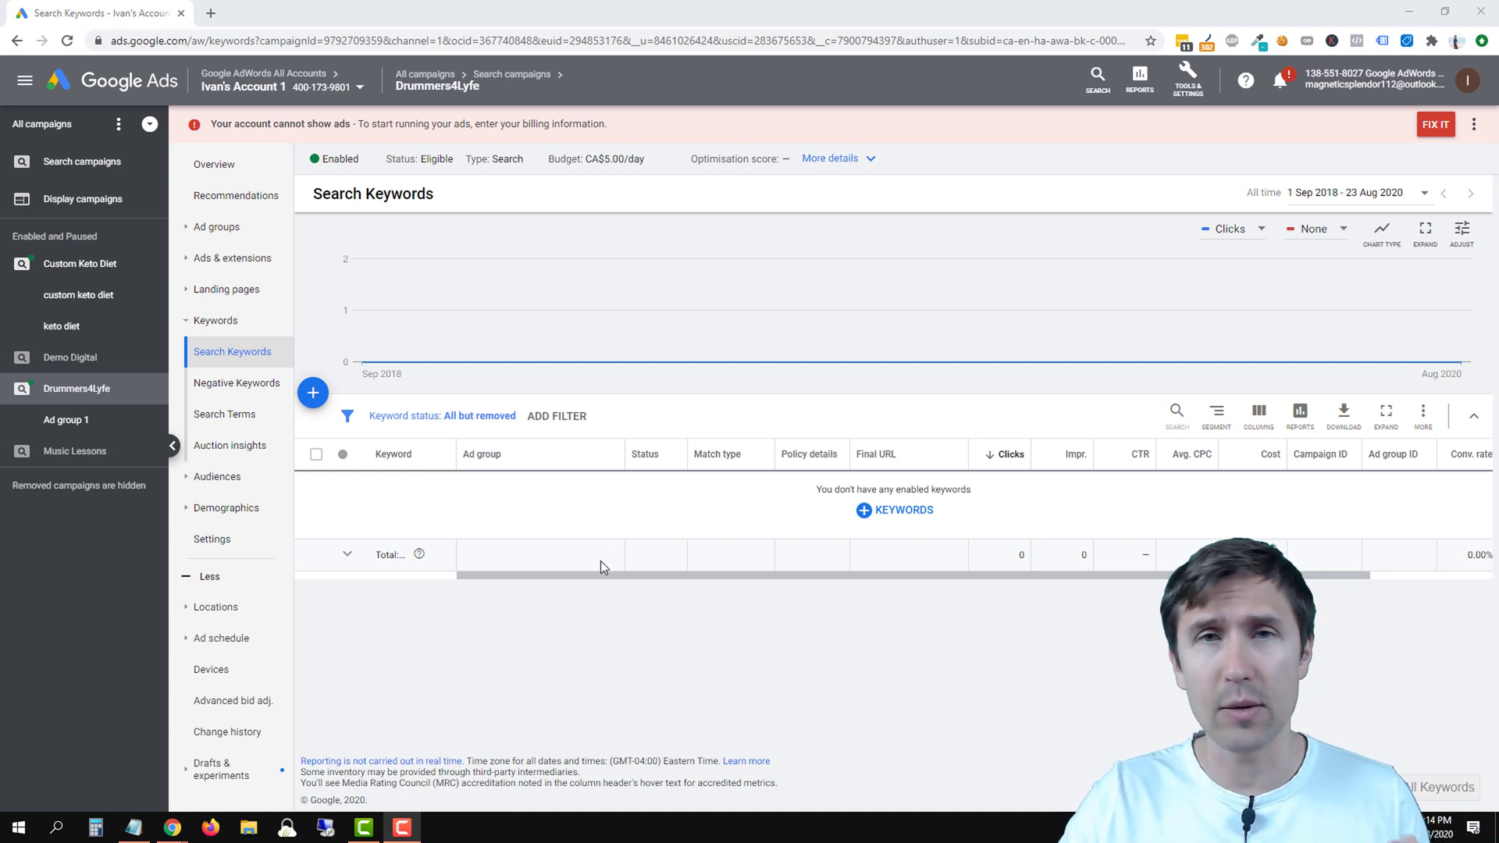
Open Keyword Planner and start discovering new keywords
left_click(1187, 78)
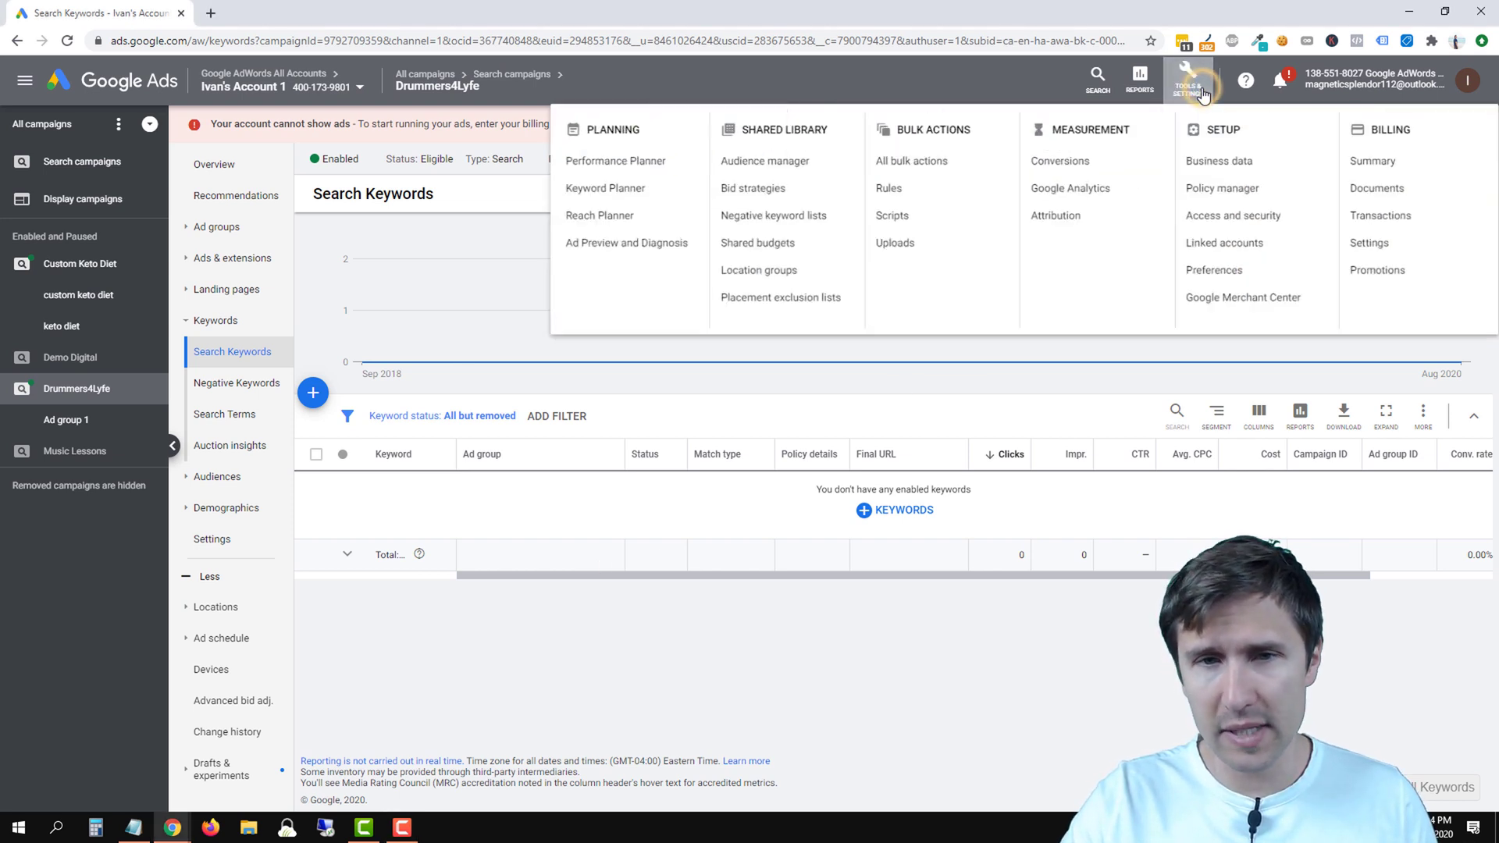
left_click(587, 190)
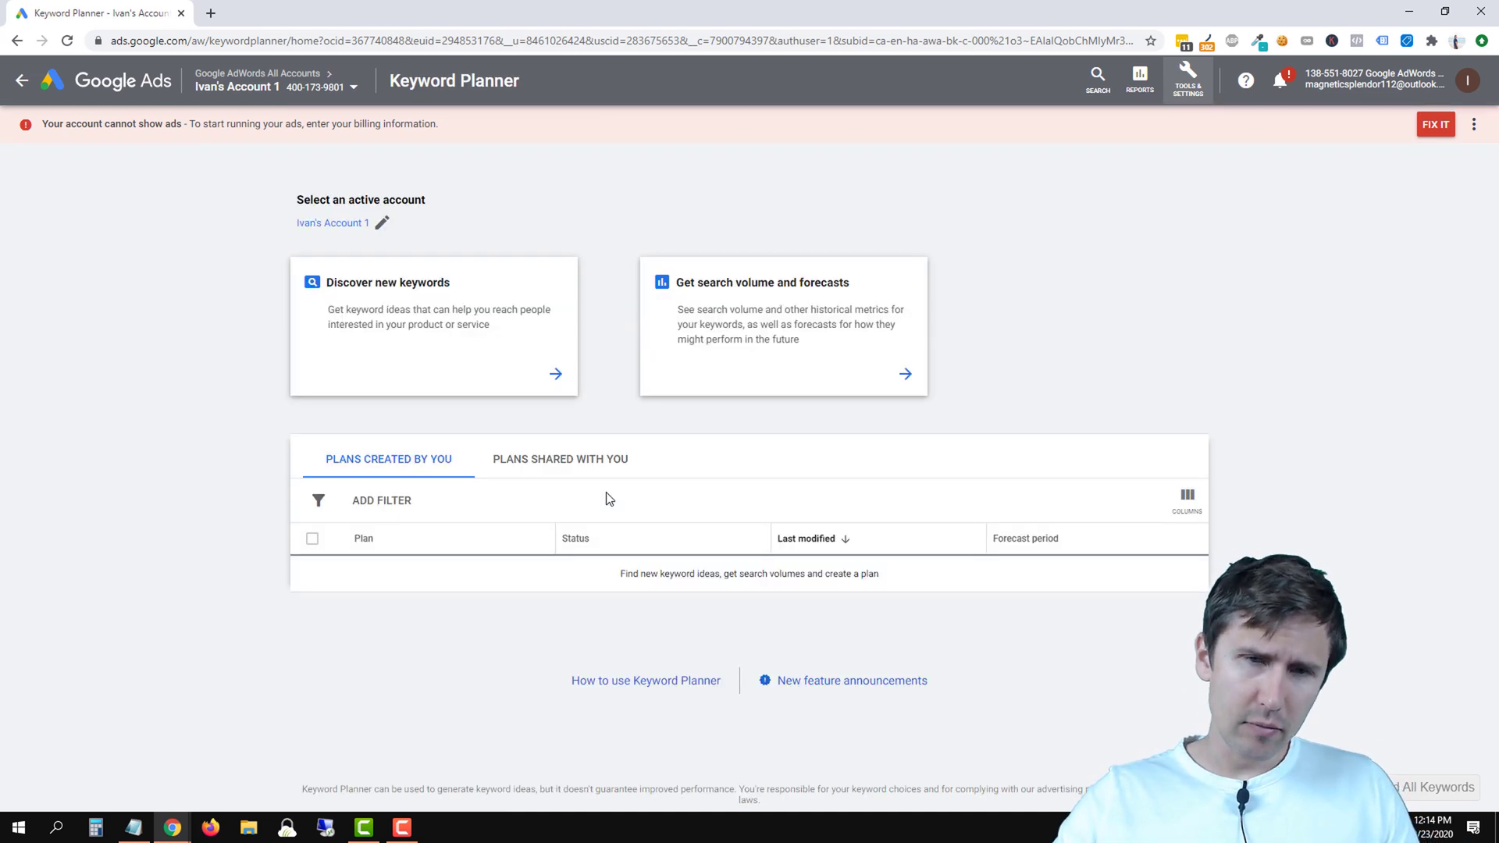
left_click(466, 335)
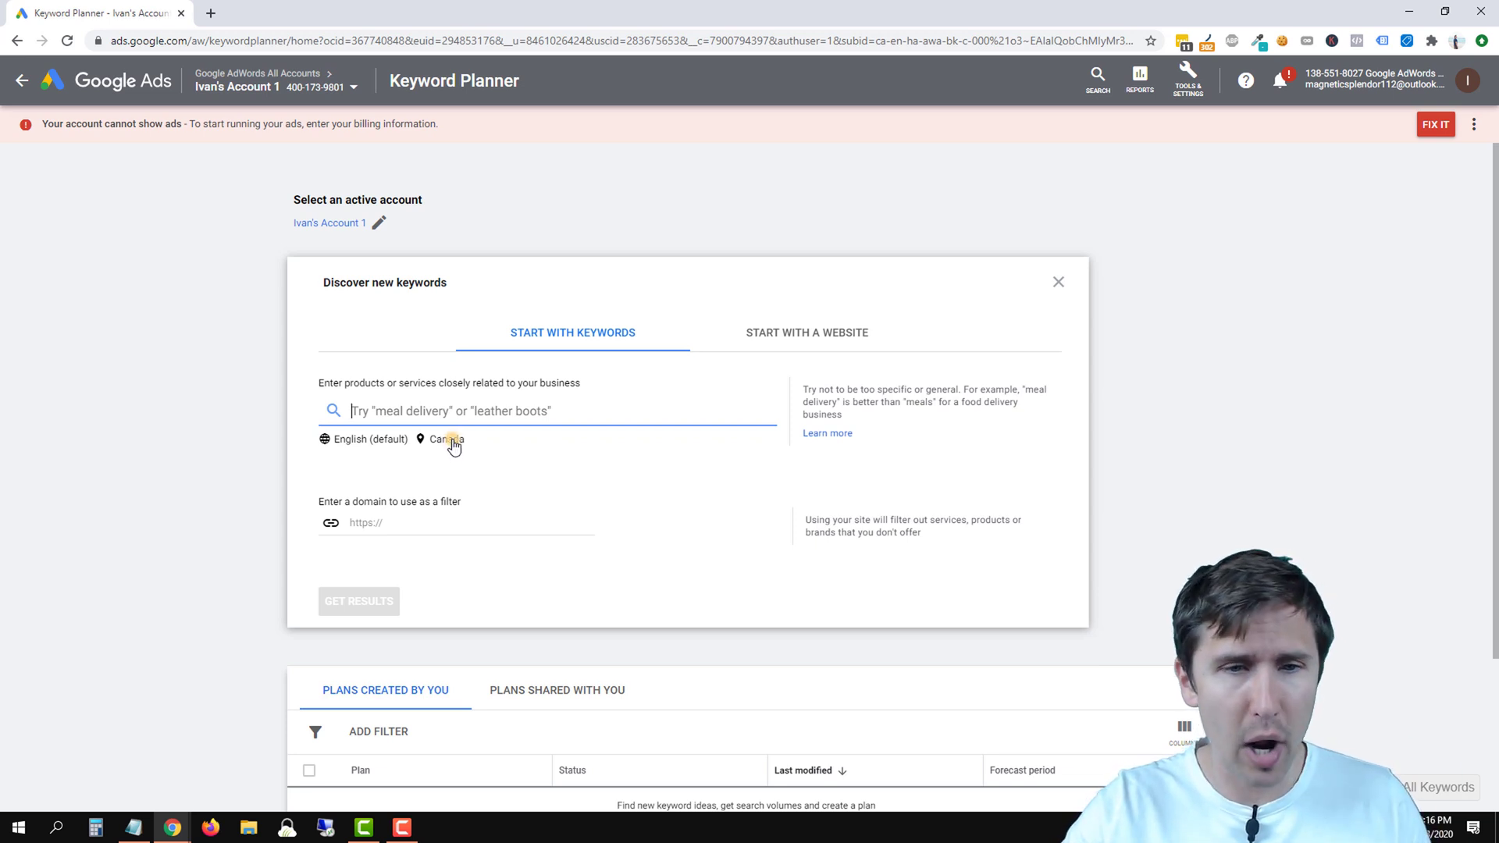
Add the countries United States and Australia to the keyword search's targeted locations alongside Canada
left_click(449, 440)
left_click(373, 290)
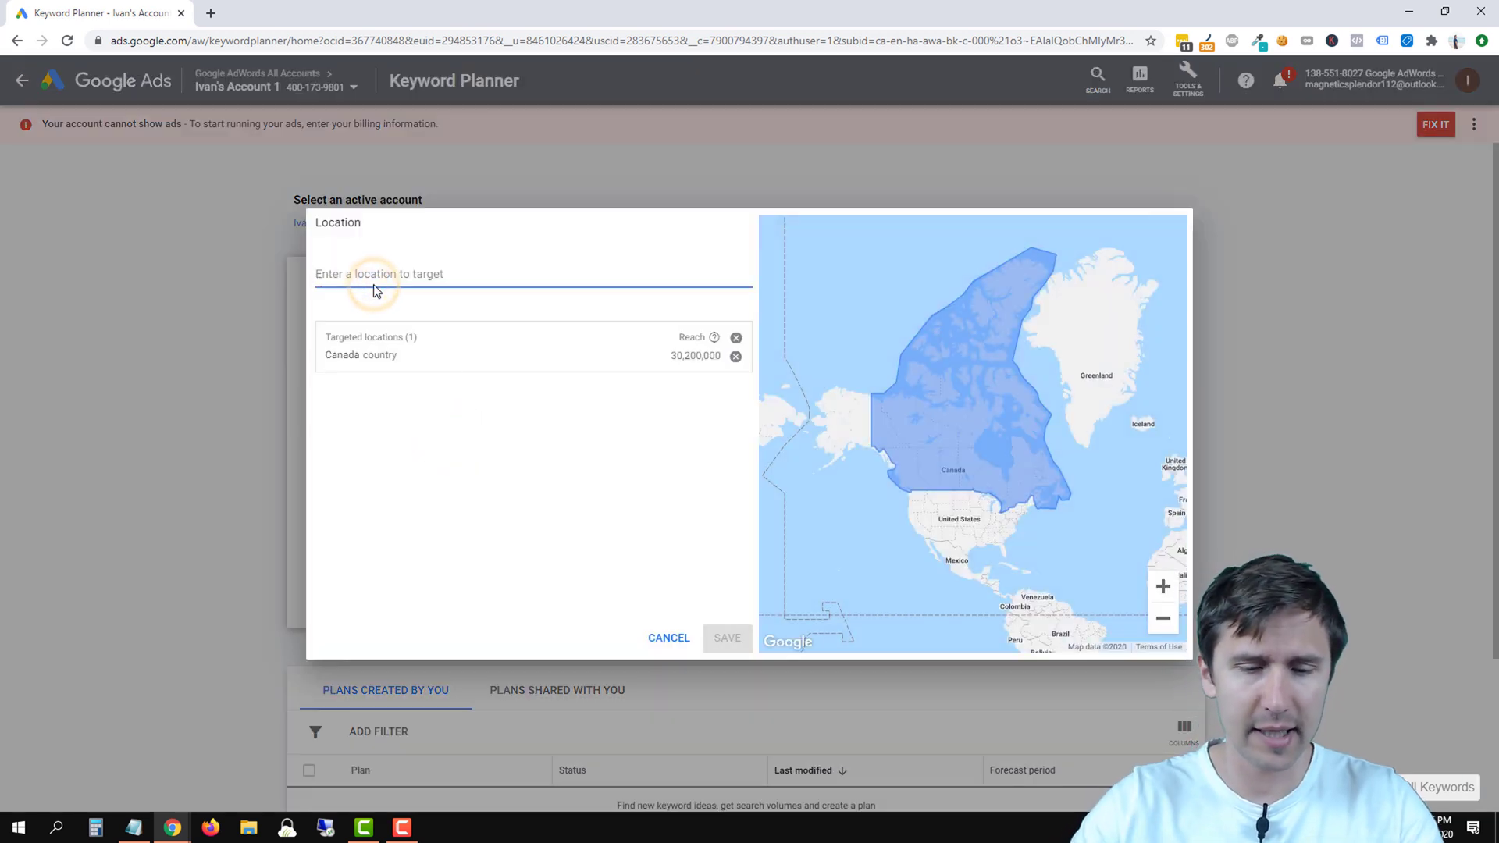
type("united")
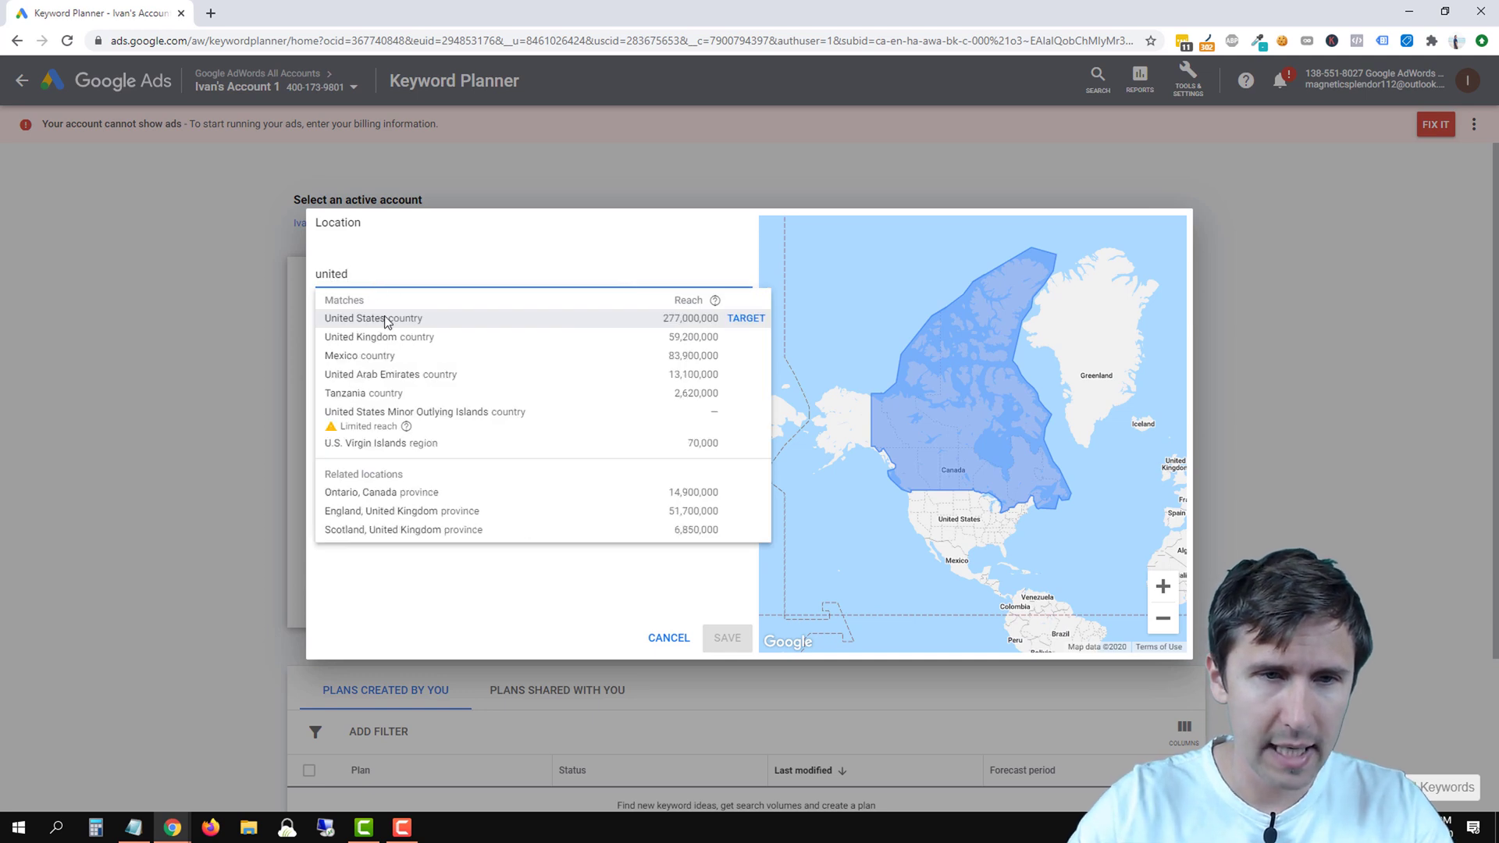
left_click(365, 313)
left_click(367, 281)
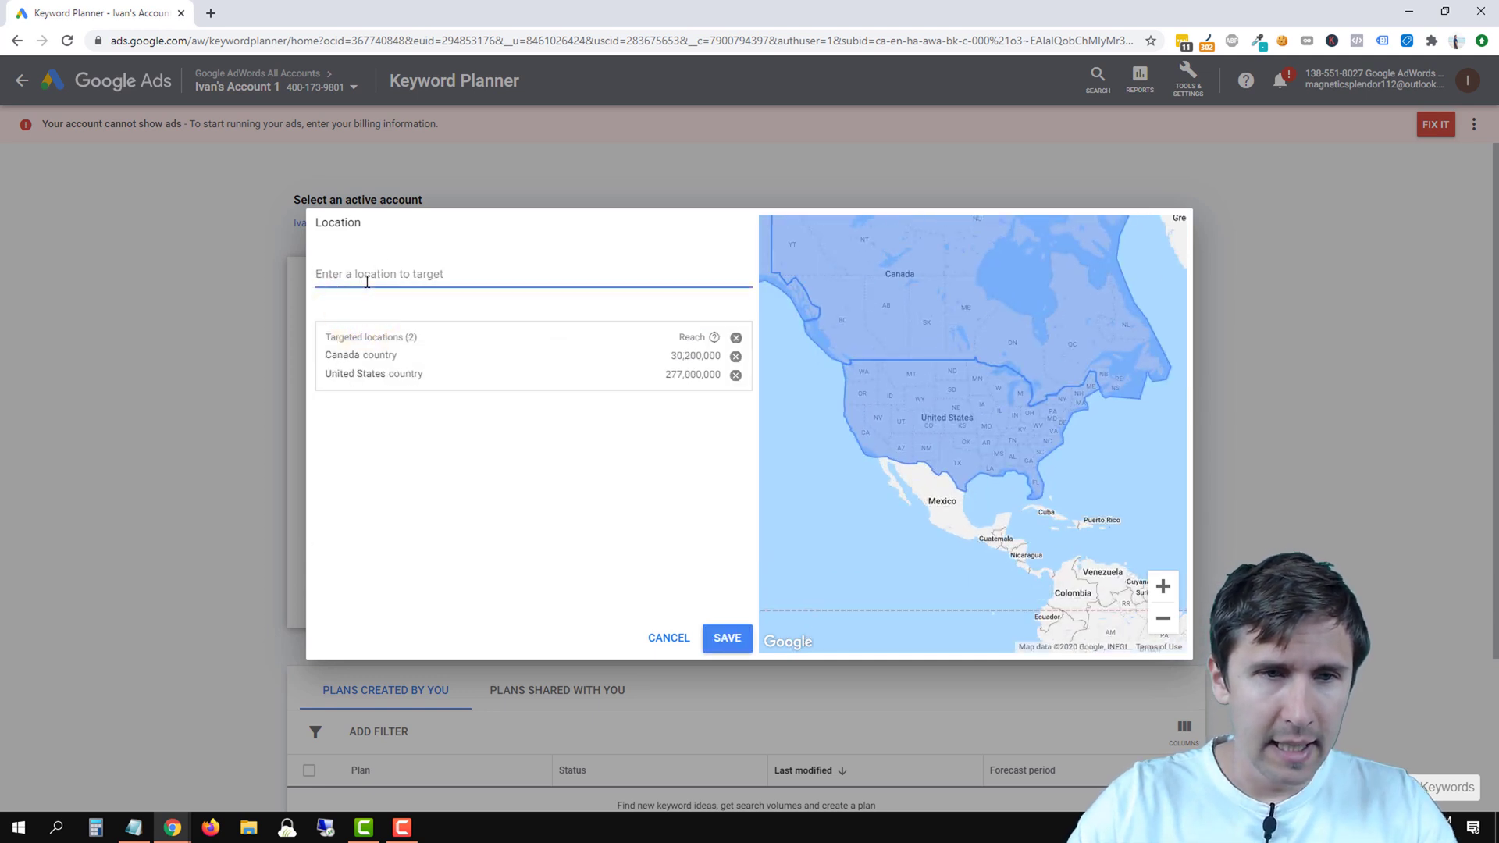
type("australia")
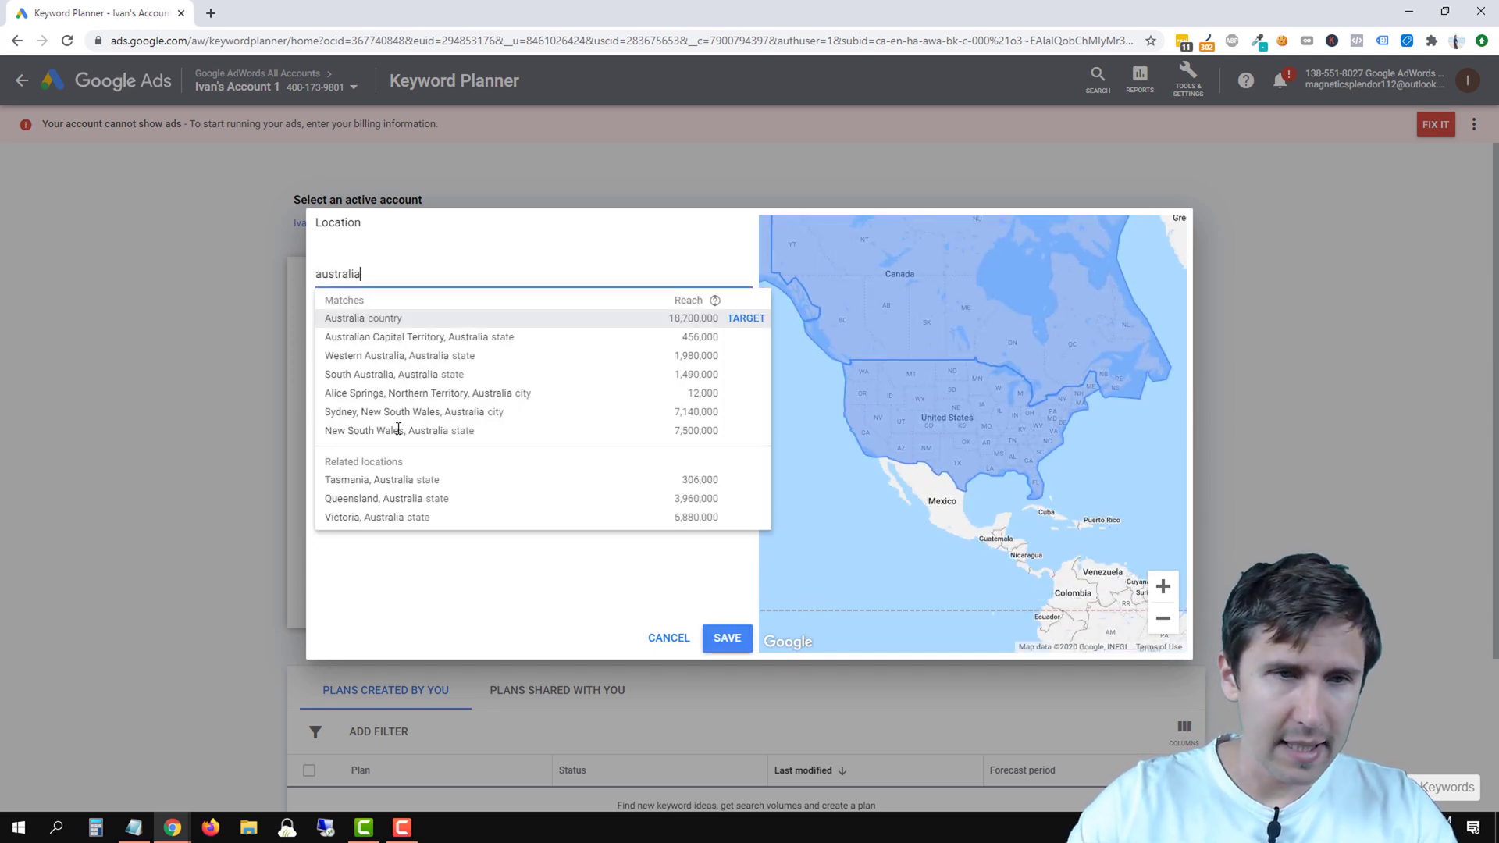
left_click(361, 318)
Add the countries New Zealand and United Kingdom to the targeted locations
left_click(355, 279)
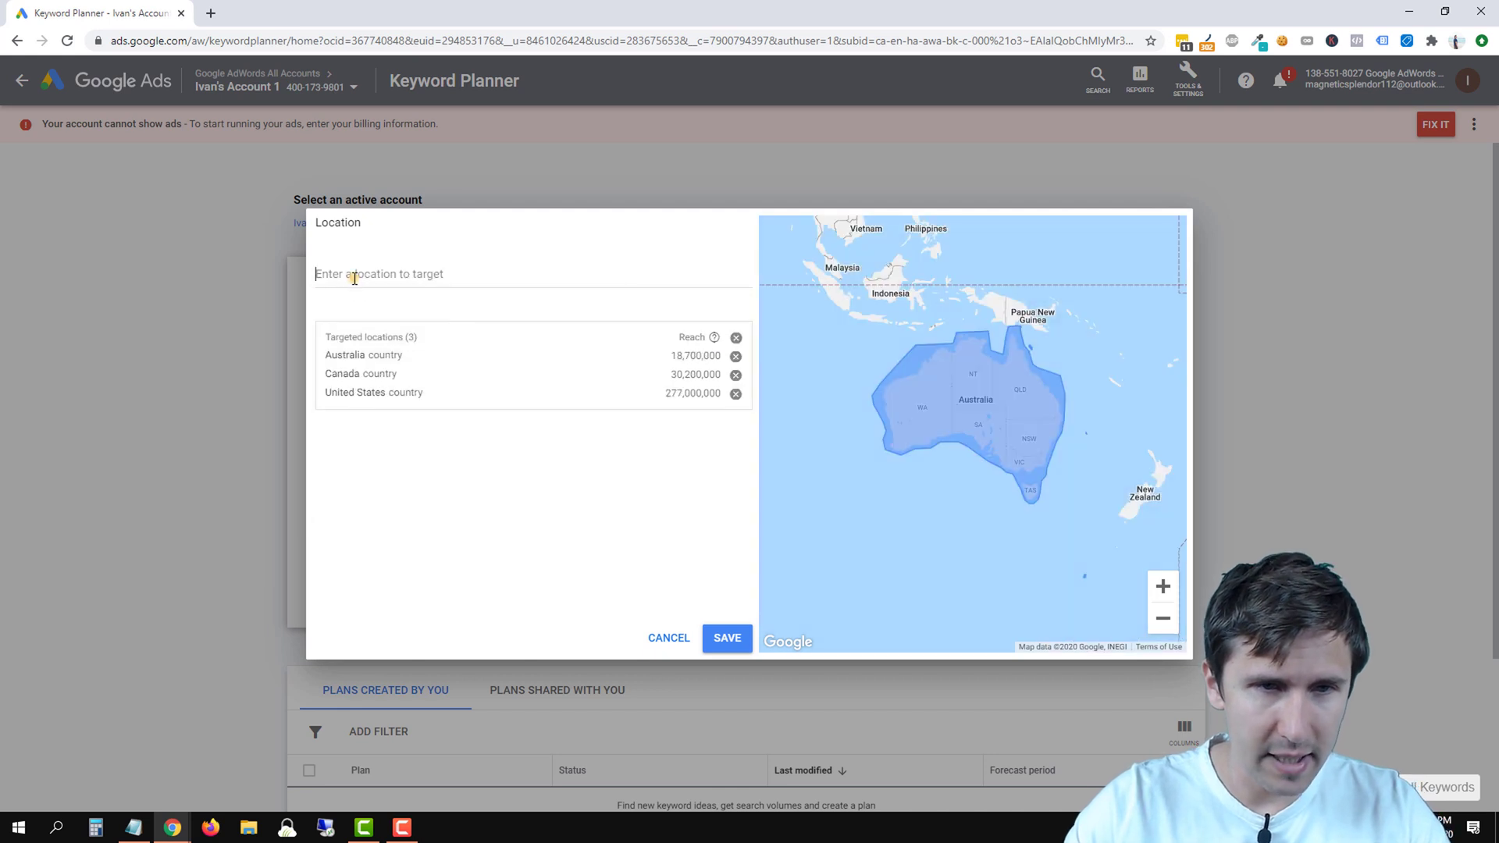
type("new zeala")
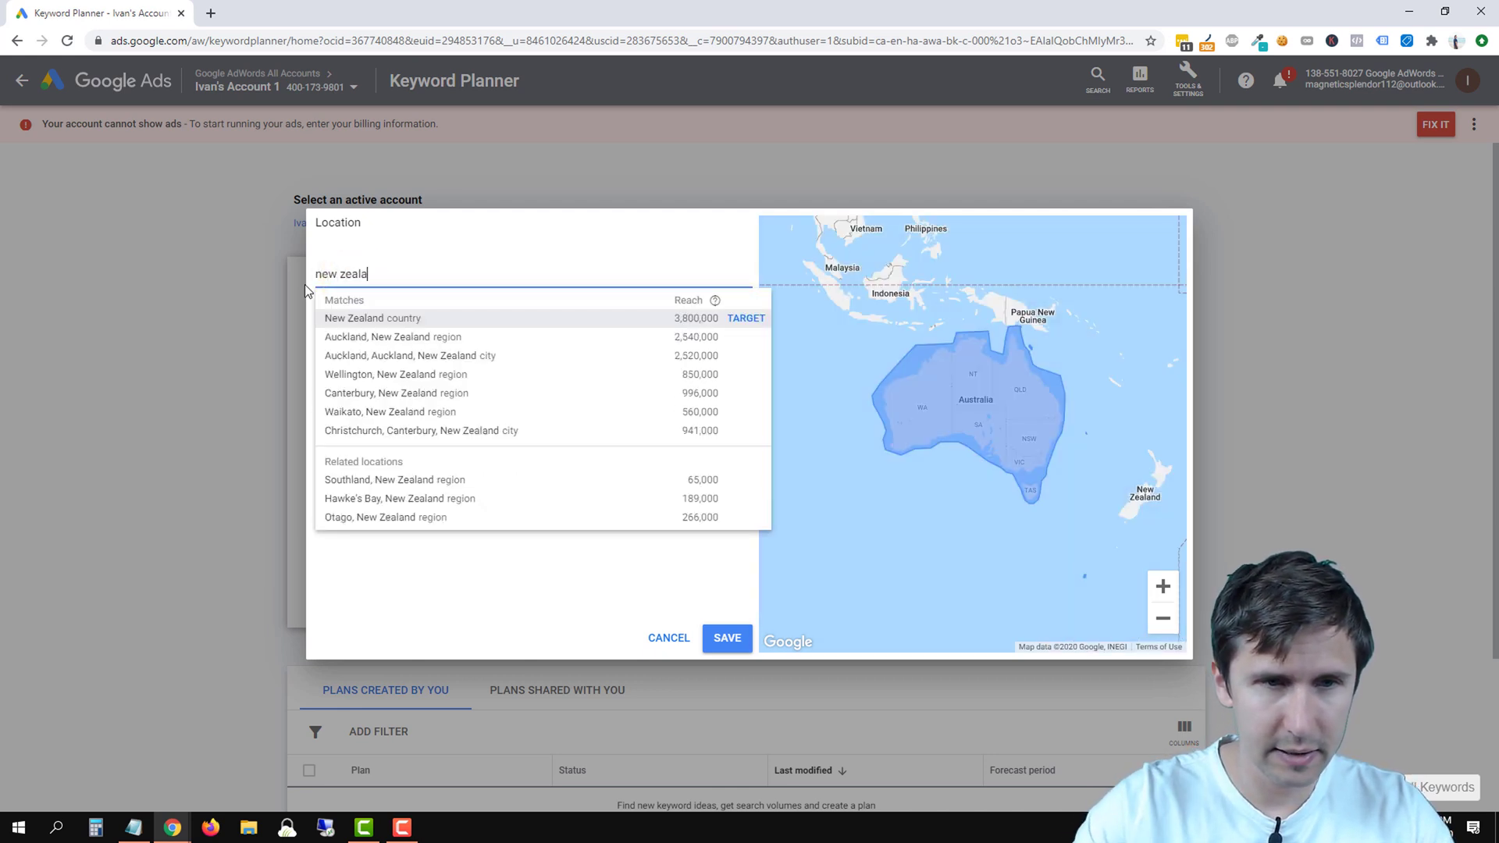
left_click(384, 318)
left_click(358, 266)
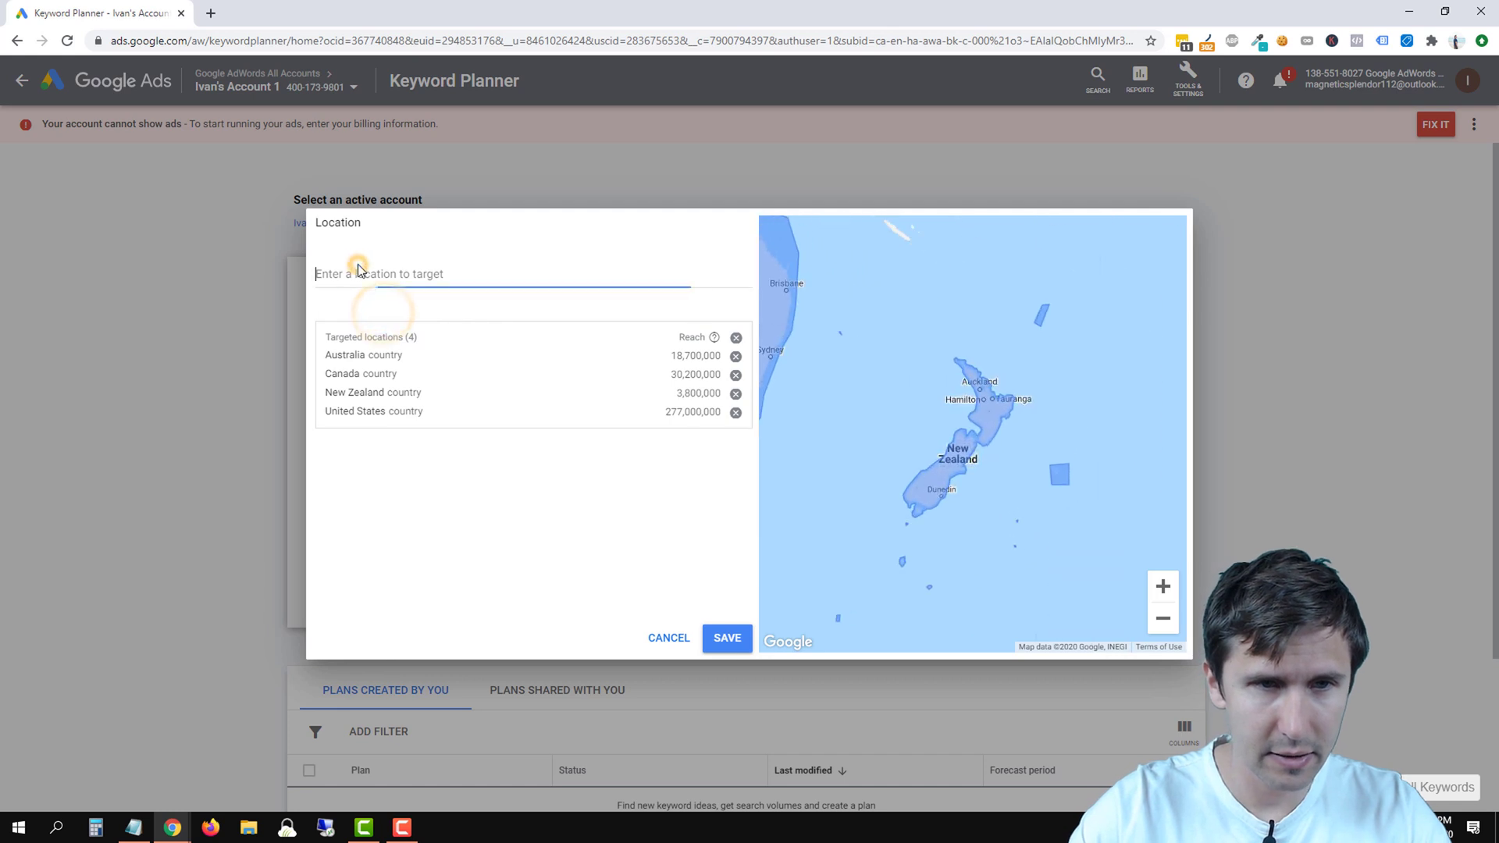
type("unite")
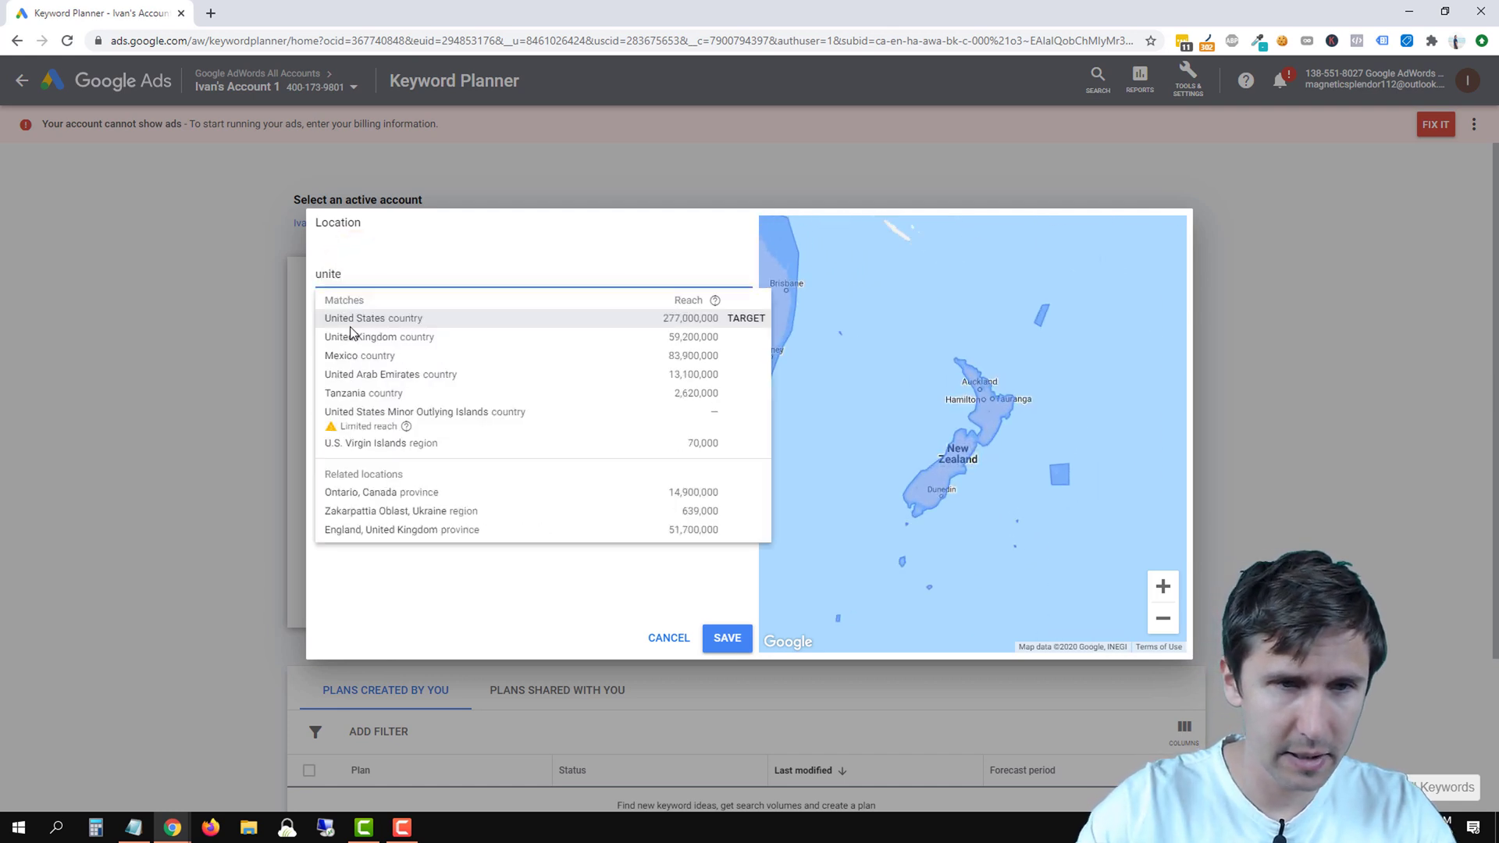
left_click(385, 337)
Add the country Ireland to the targeted locations and save the location settings
left_click(339, 274)
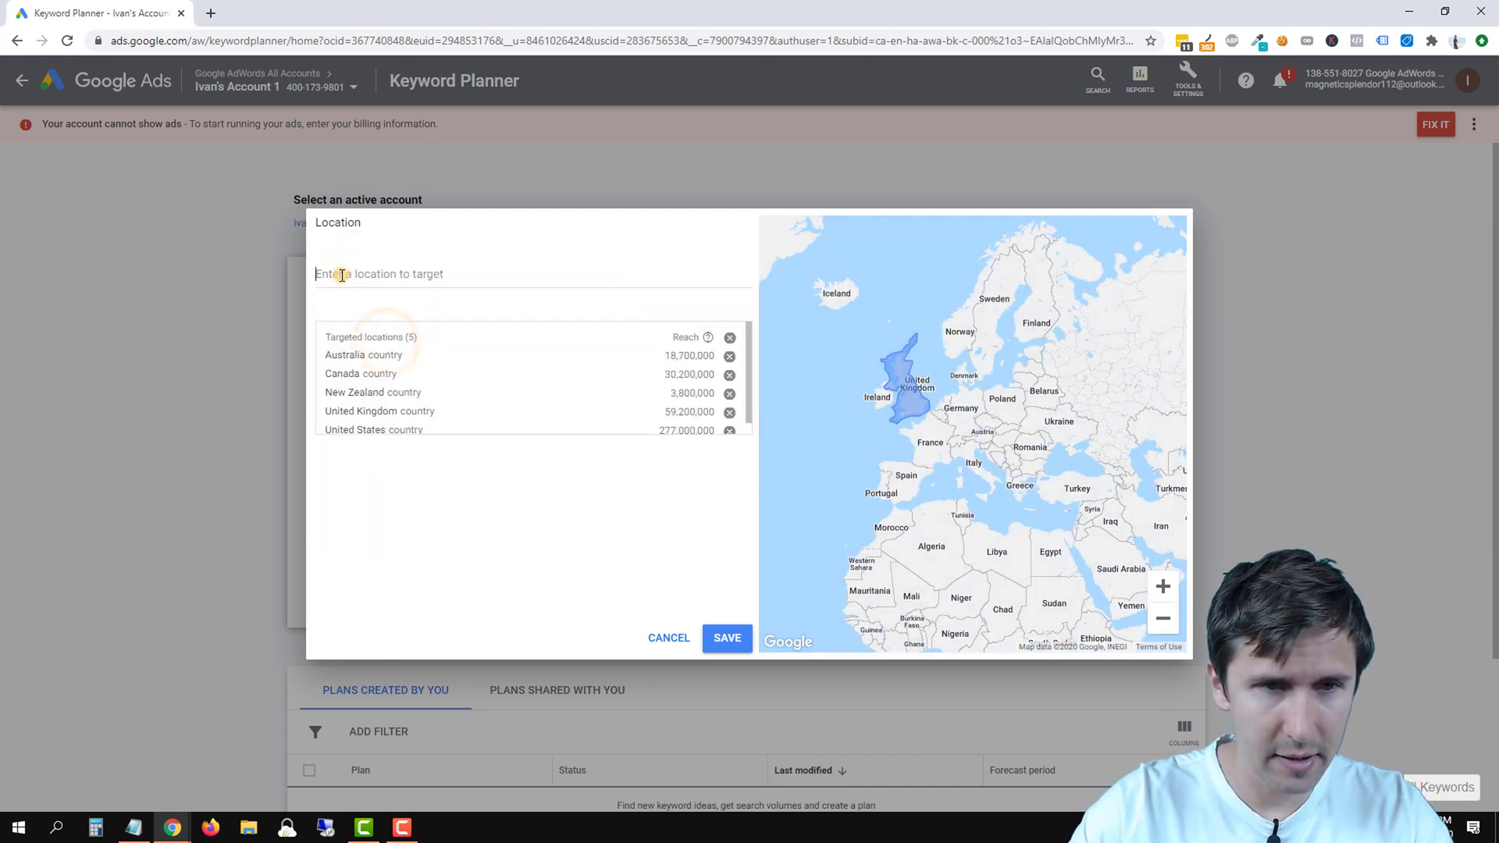
type("ireland")
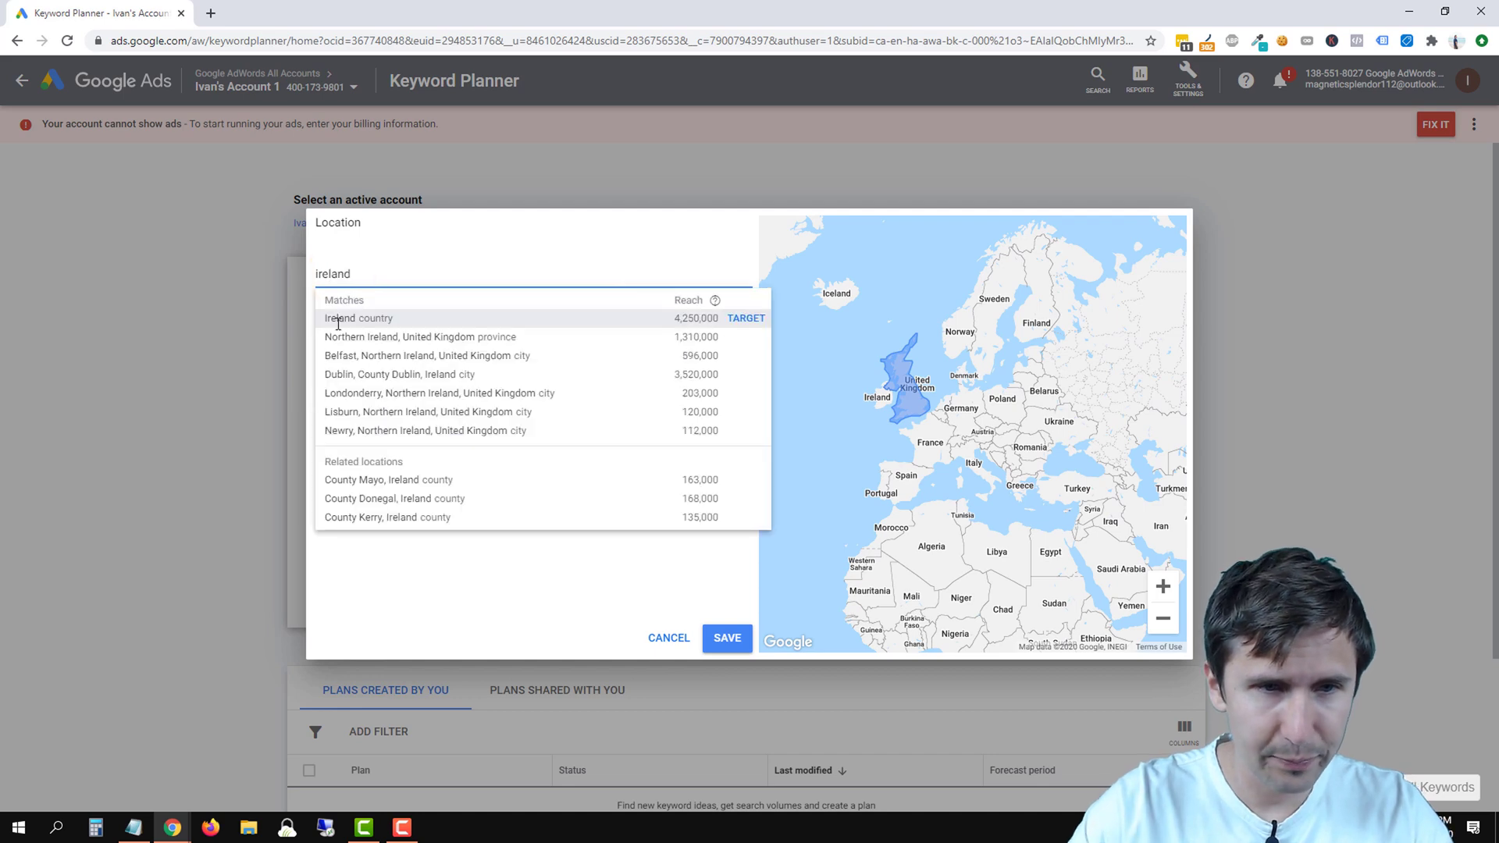
left_click(338, 321)
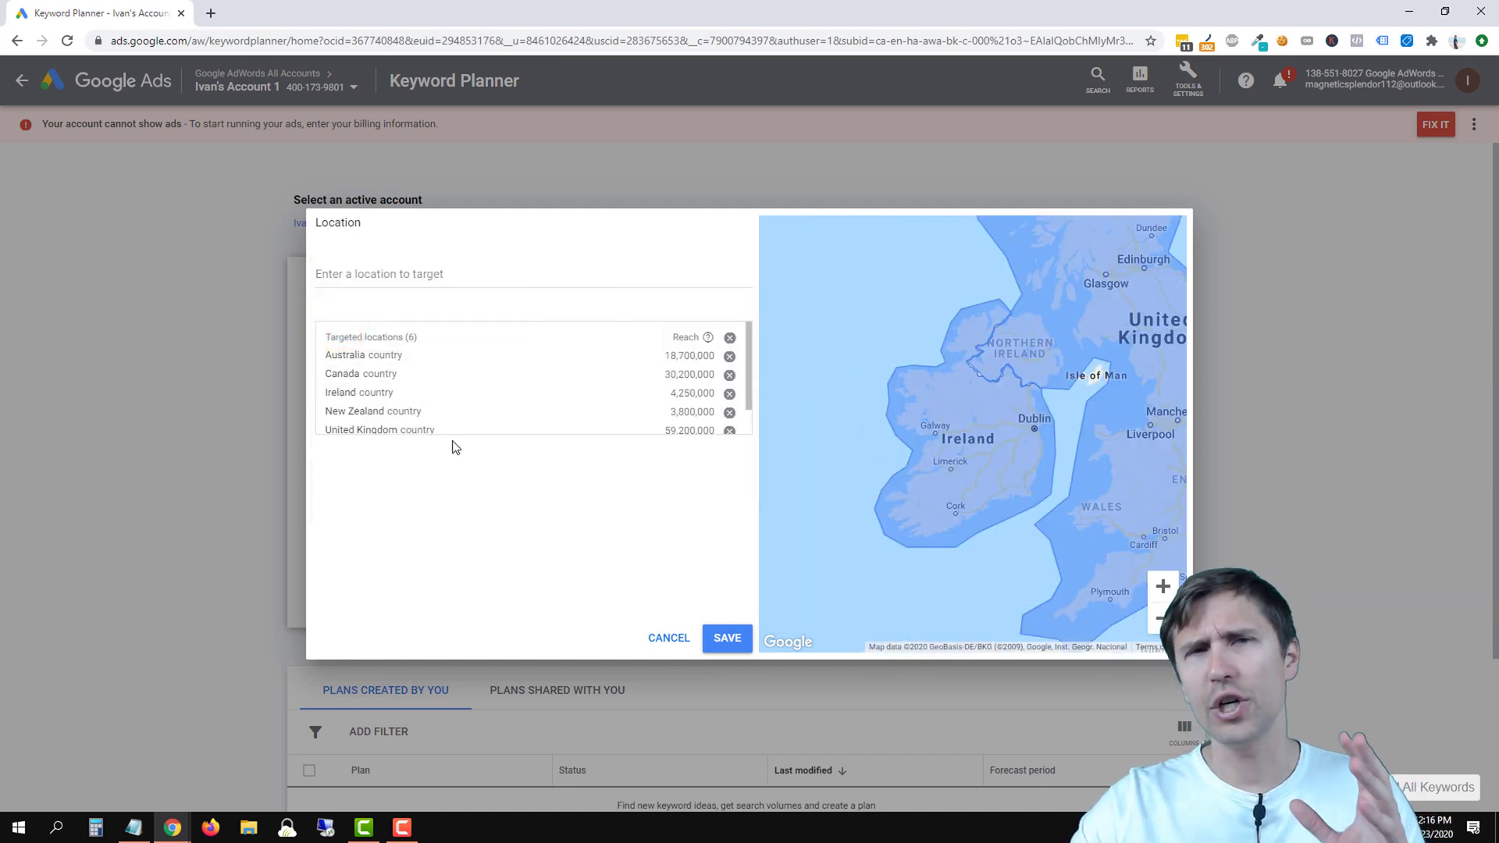
left_click(724, 642)
Get keyword ideas for the seed keywords "drumming lessons", "drumming tutorial" and "drumming teacher"
left_click(509, 418)
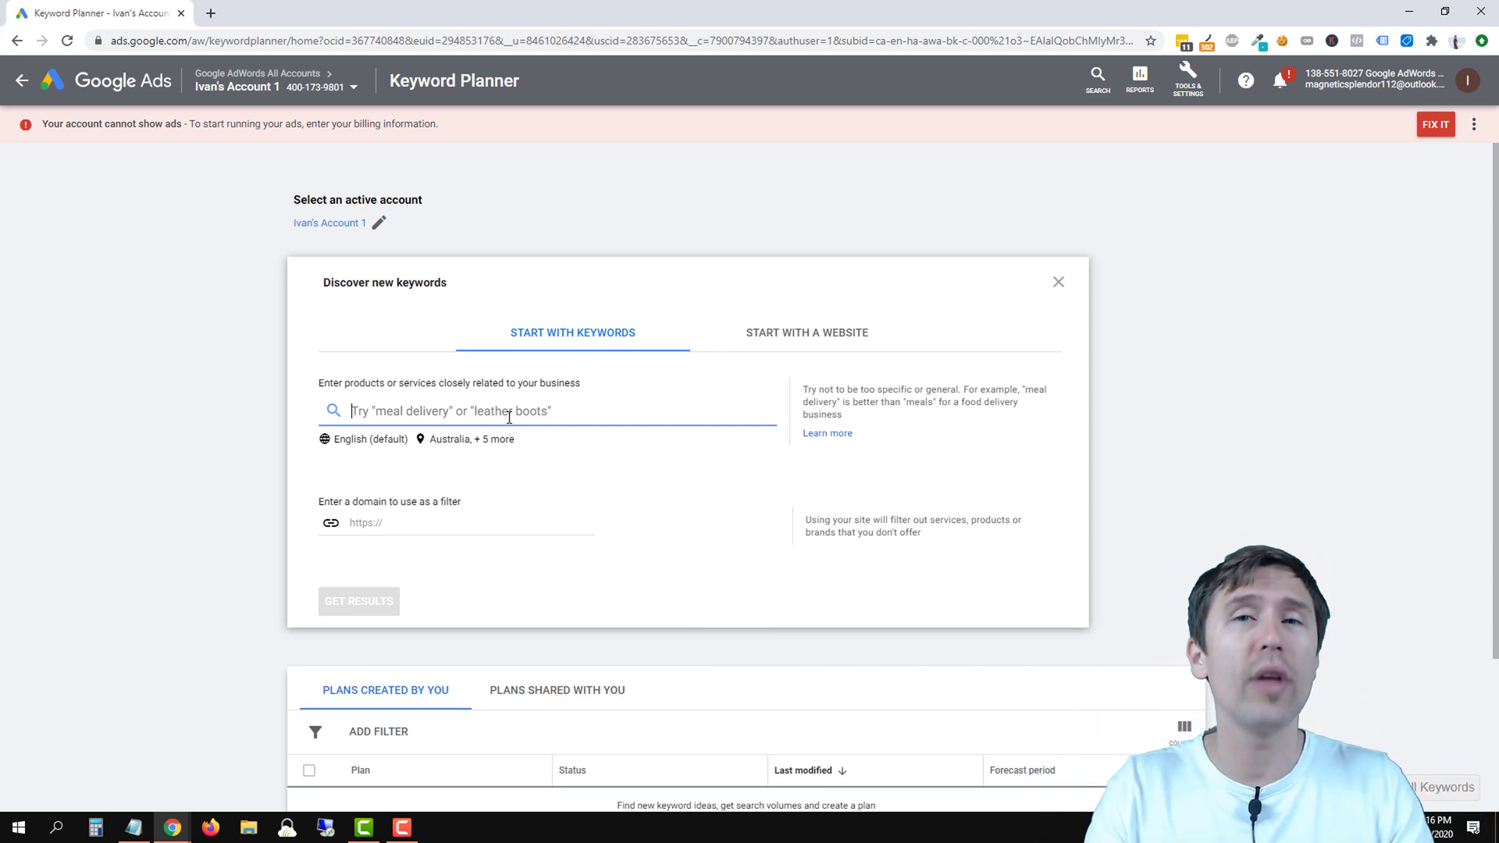
type("d")
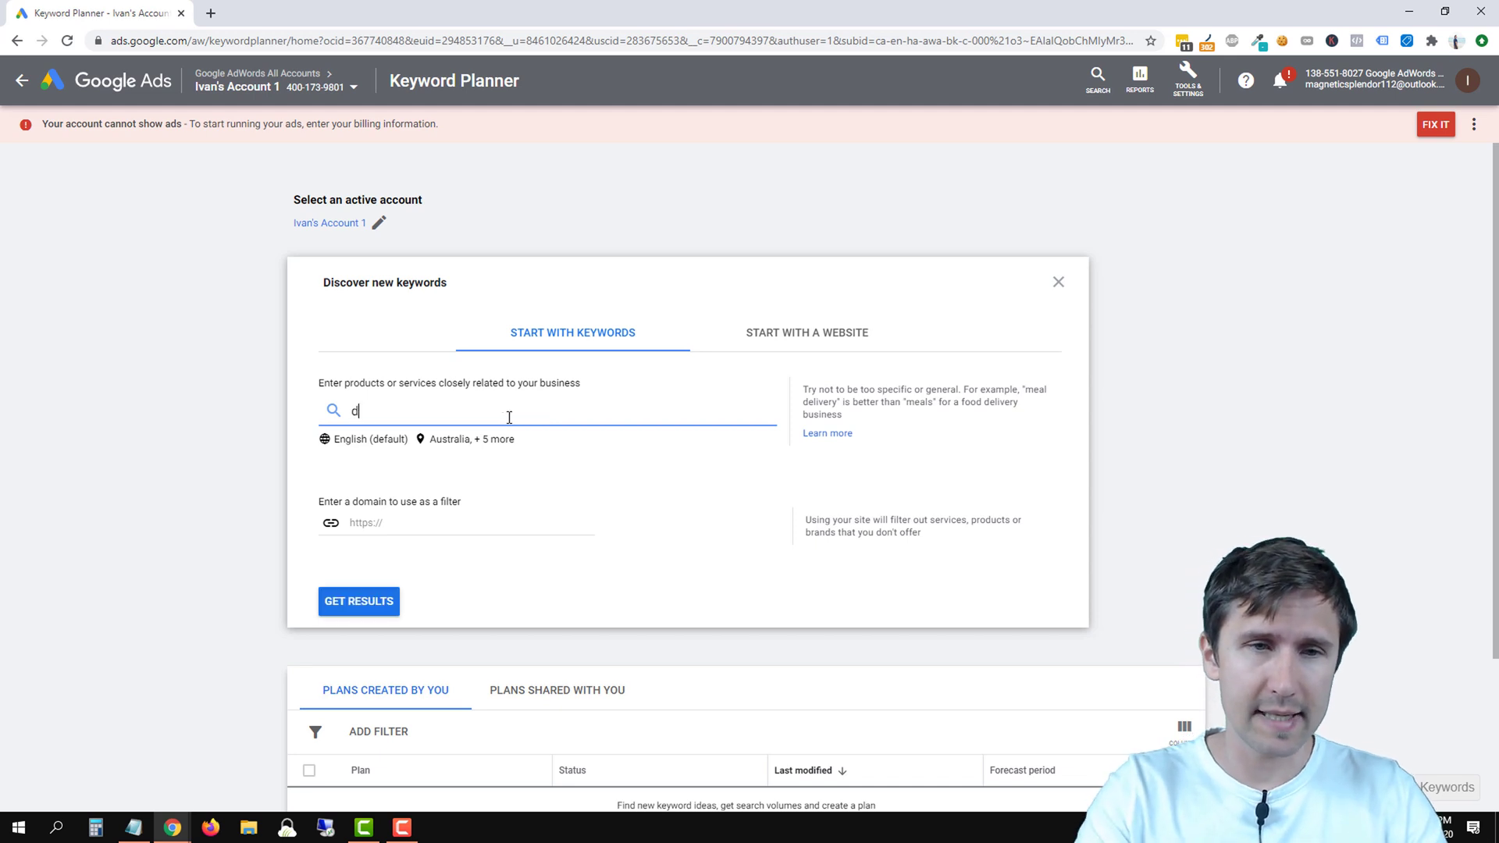
type("rumming lessons")
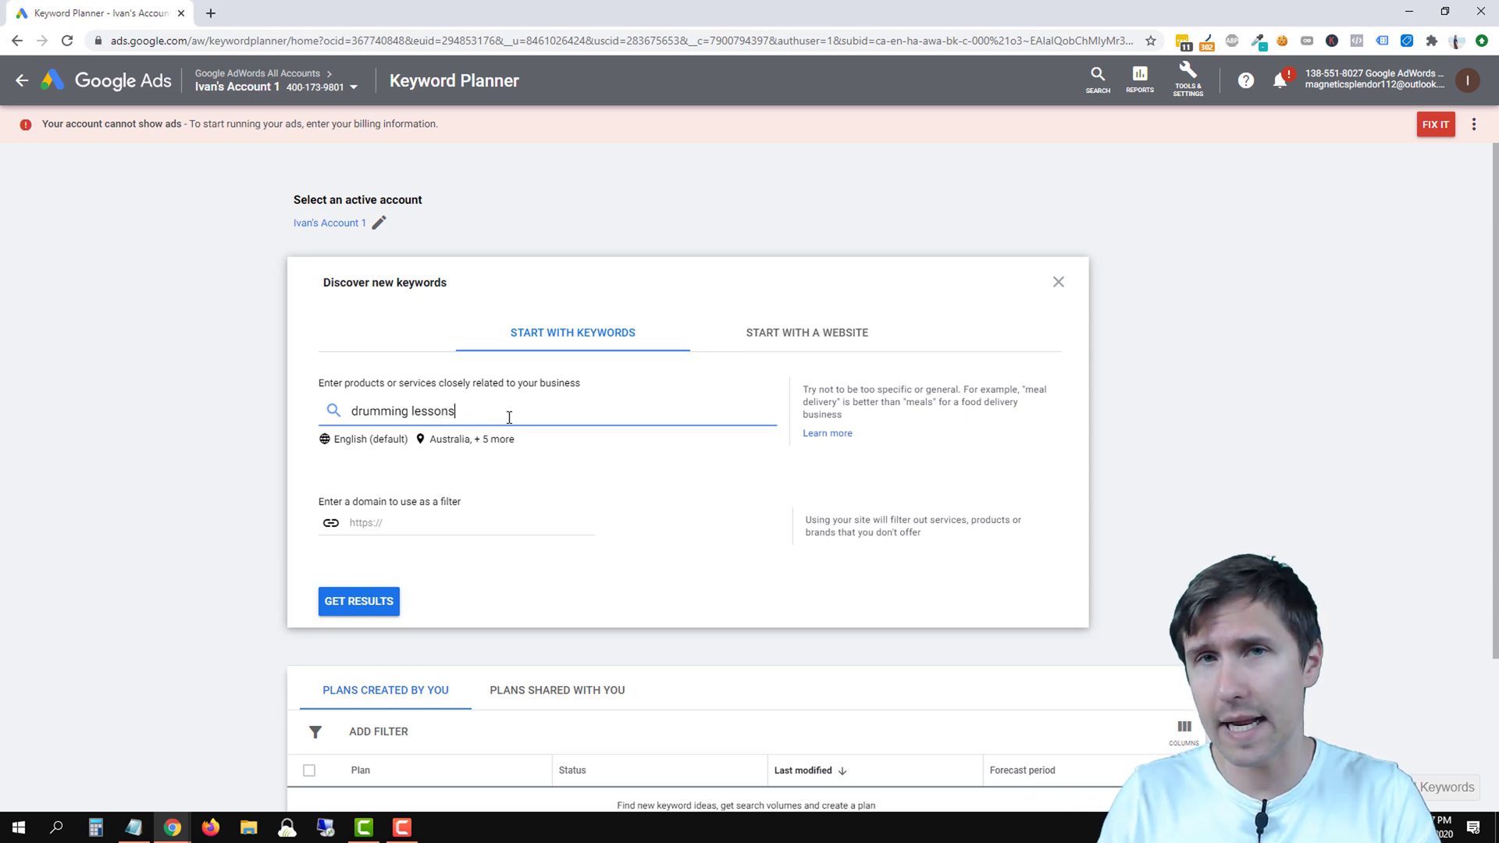
key("Return")
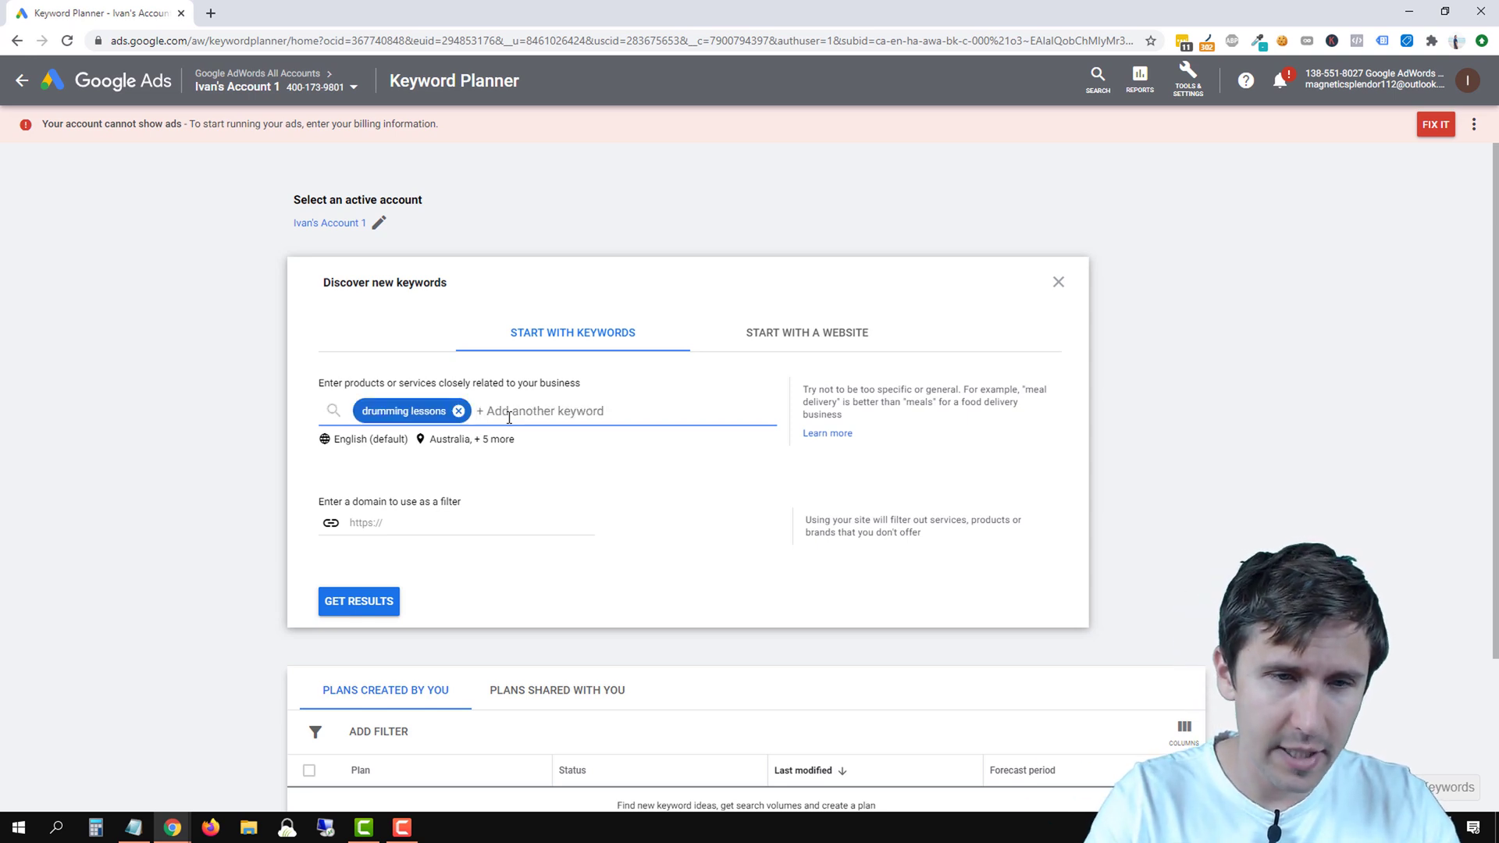
type("d")
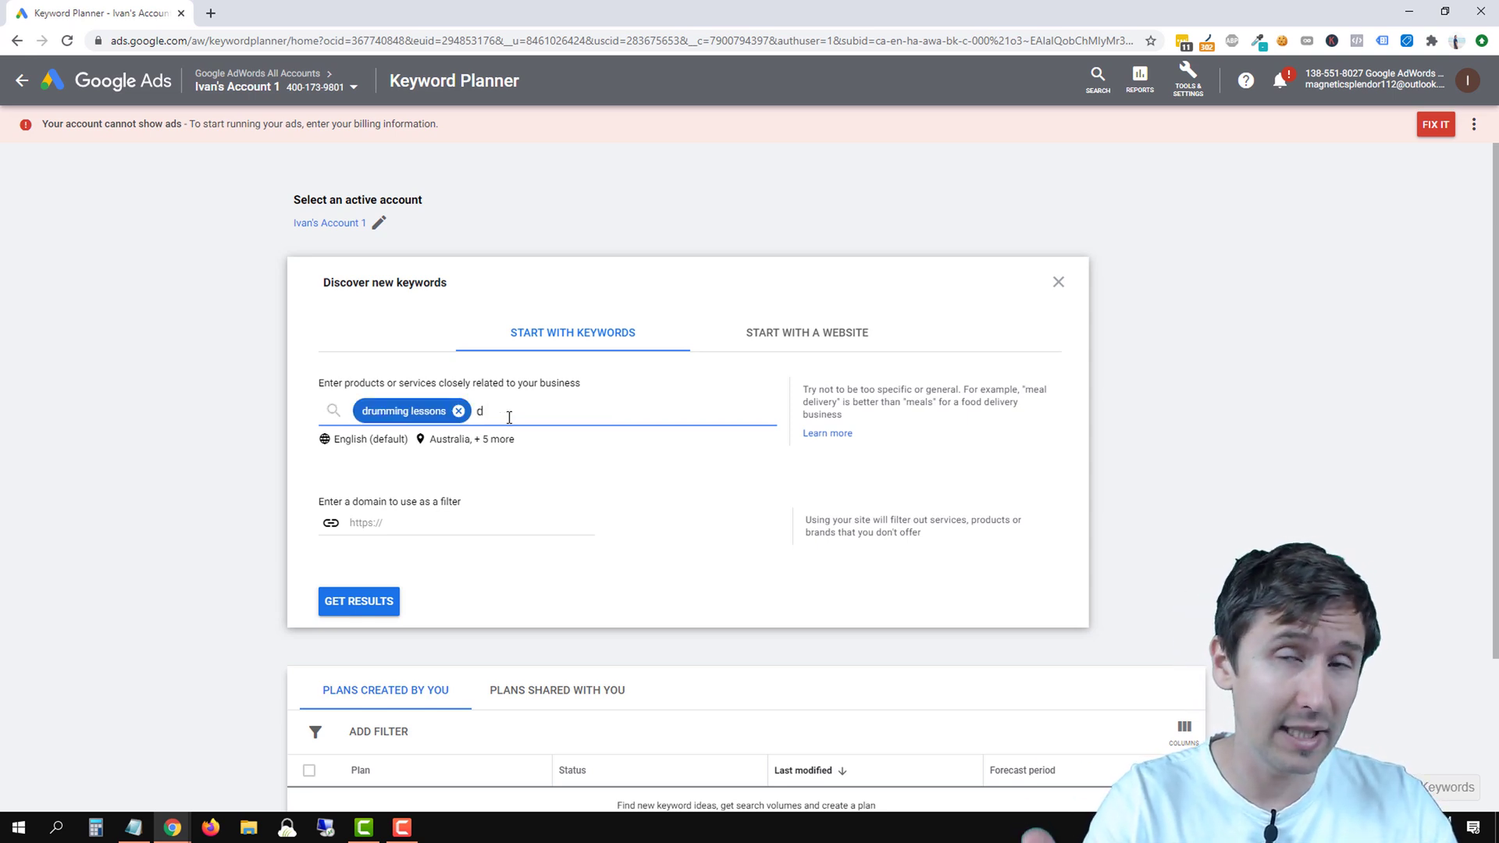
type("rumming ")
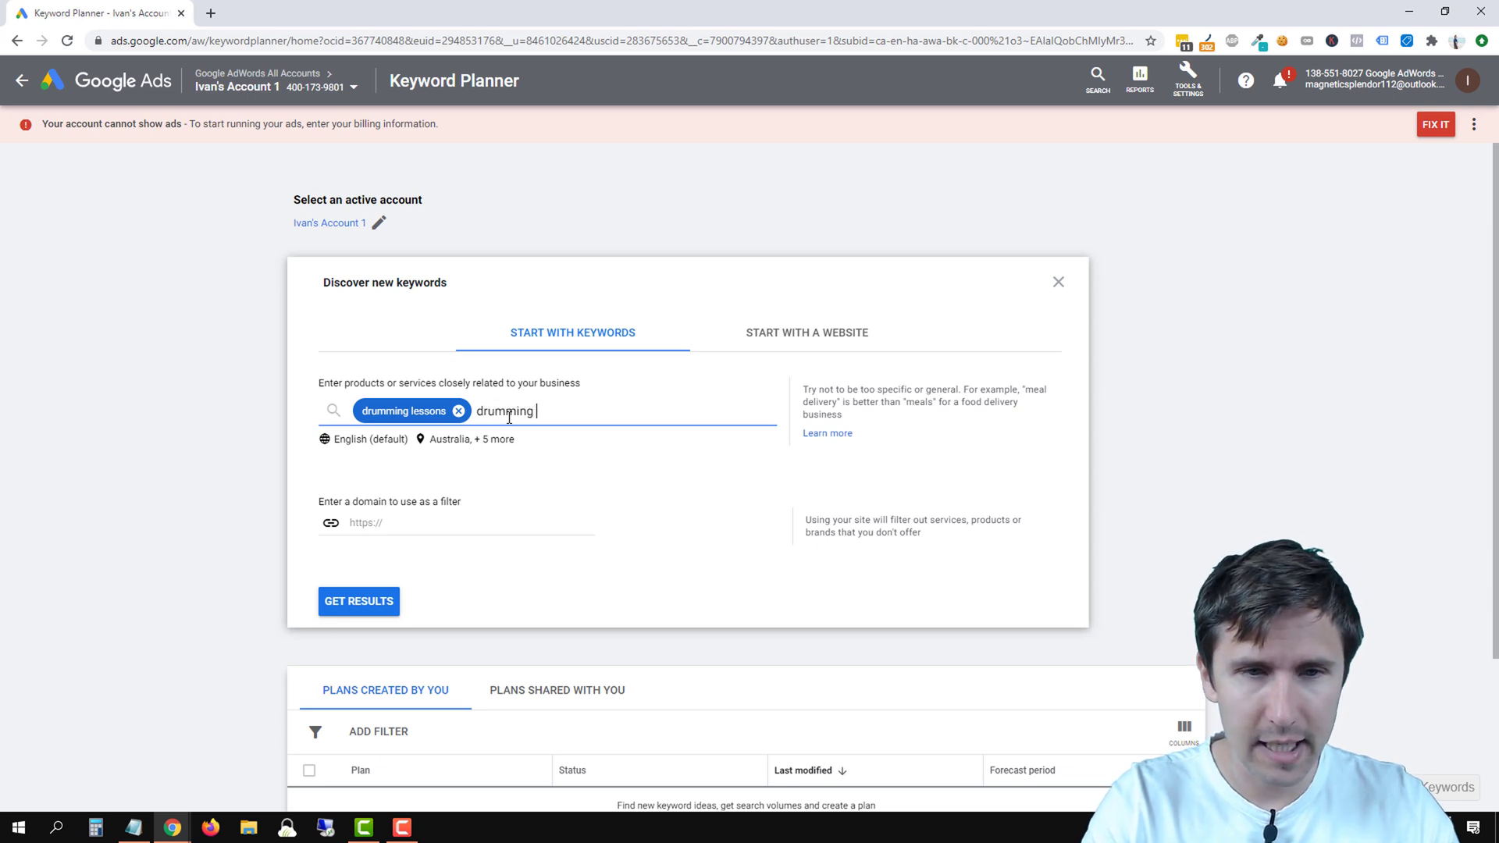
type("tutorial")
key("Return")
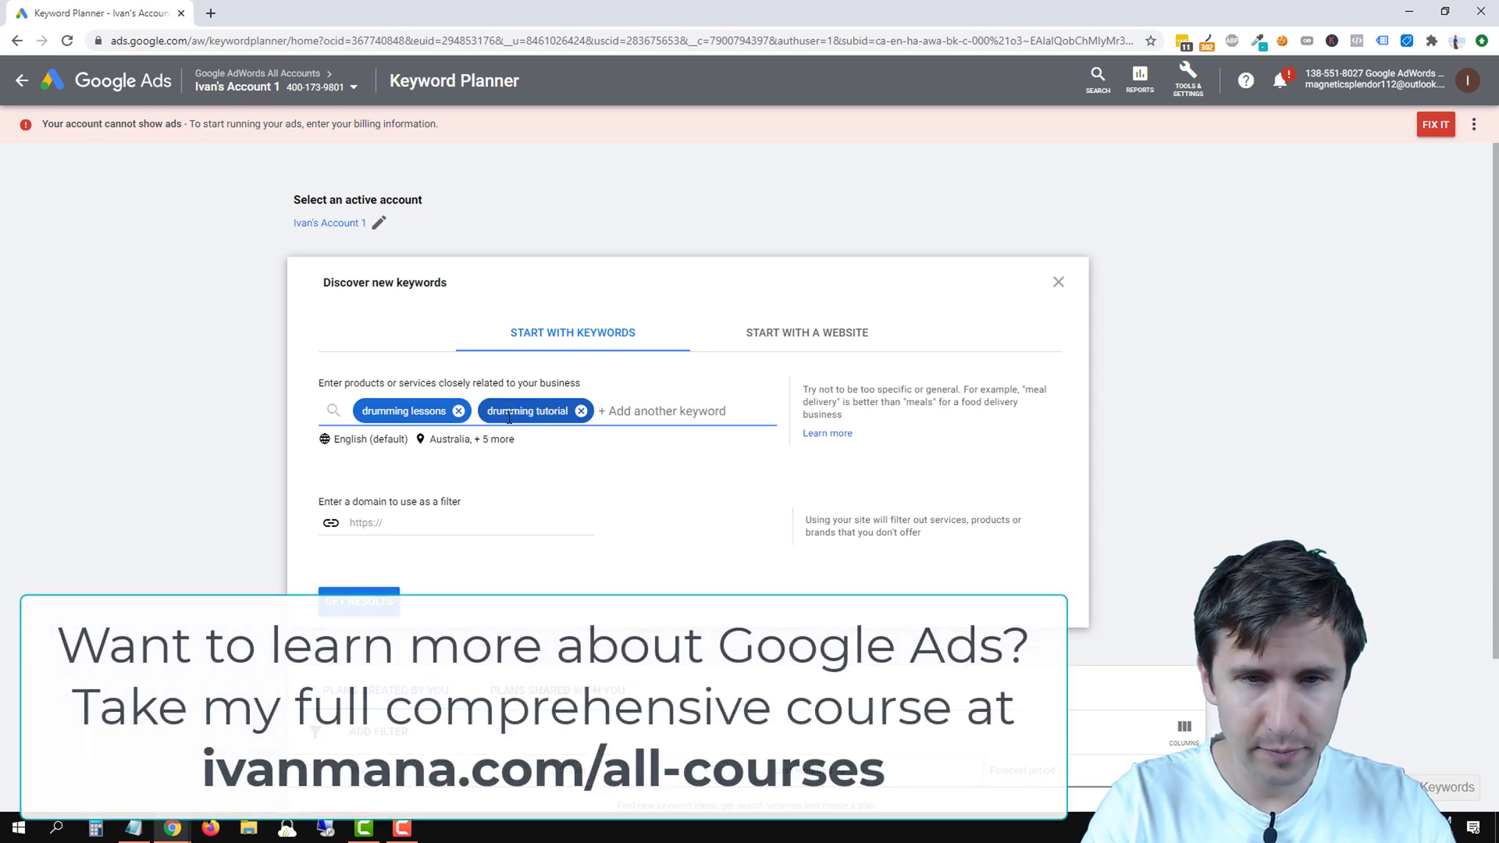
type("d")
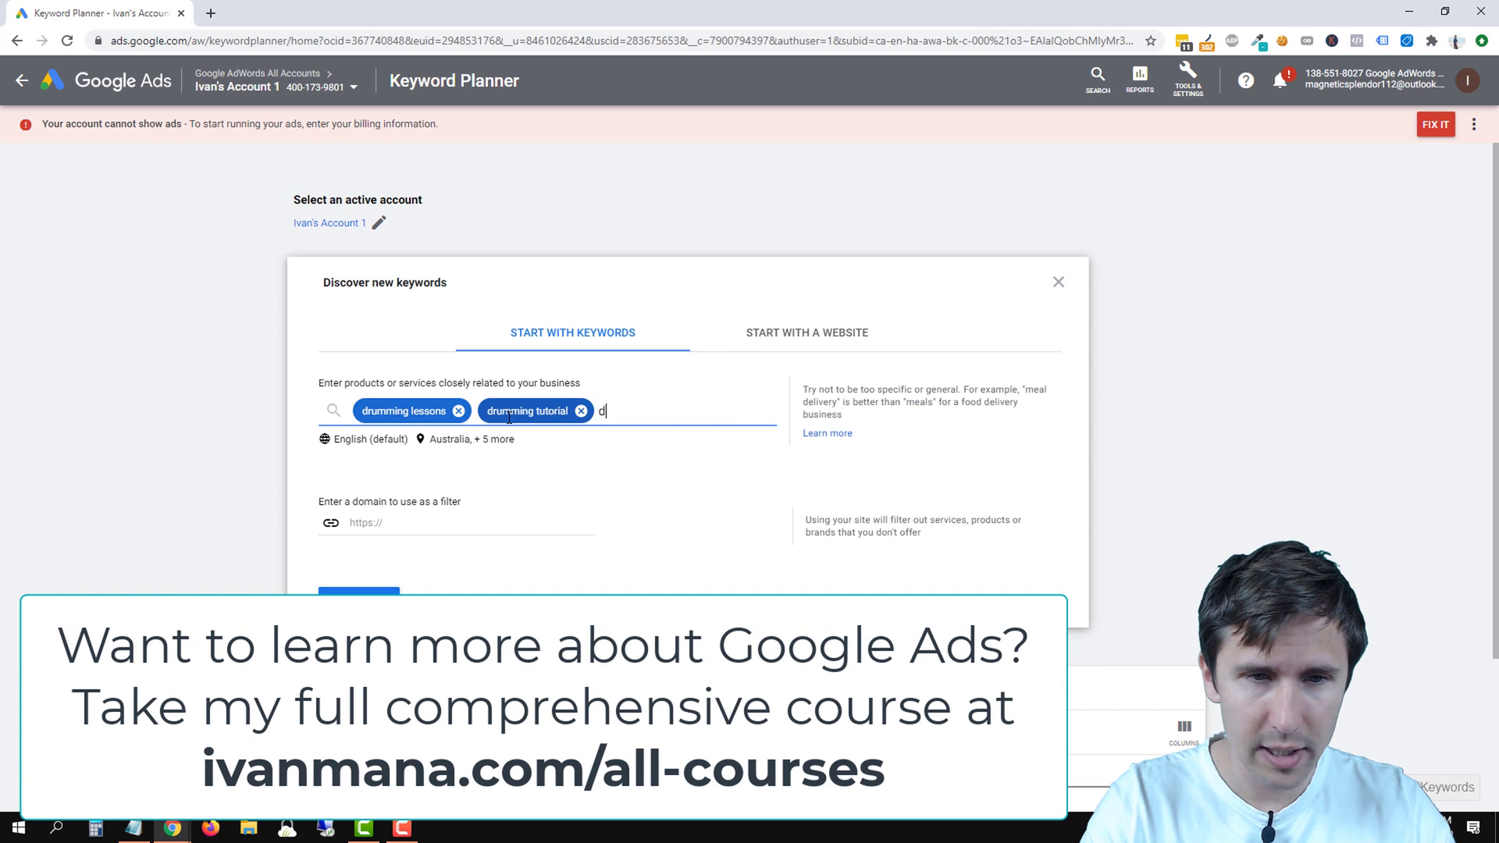
type("rumming teacher")
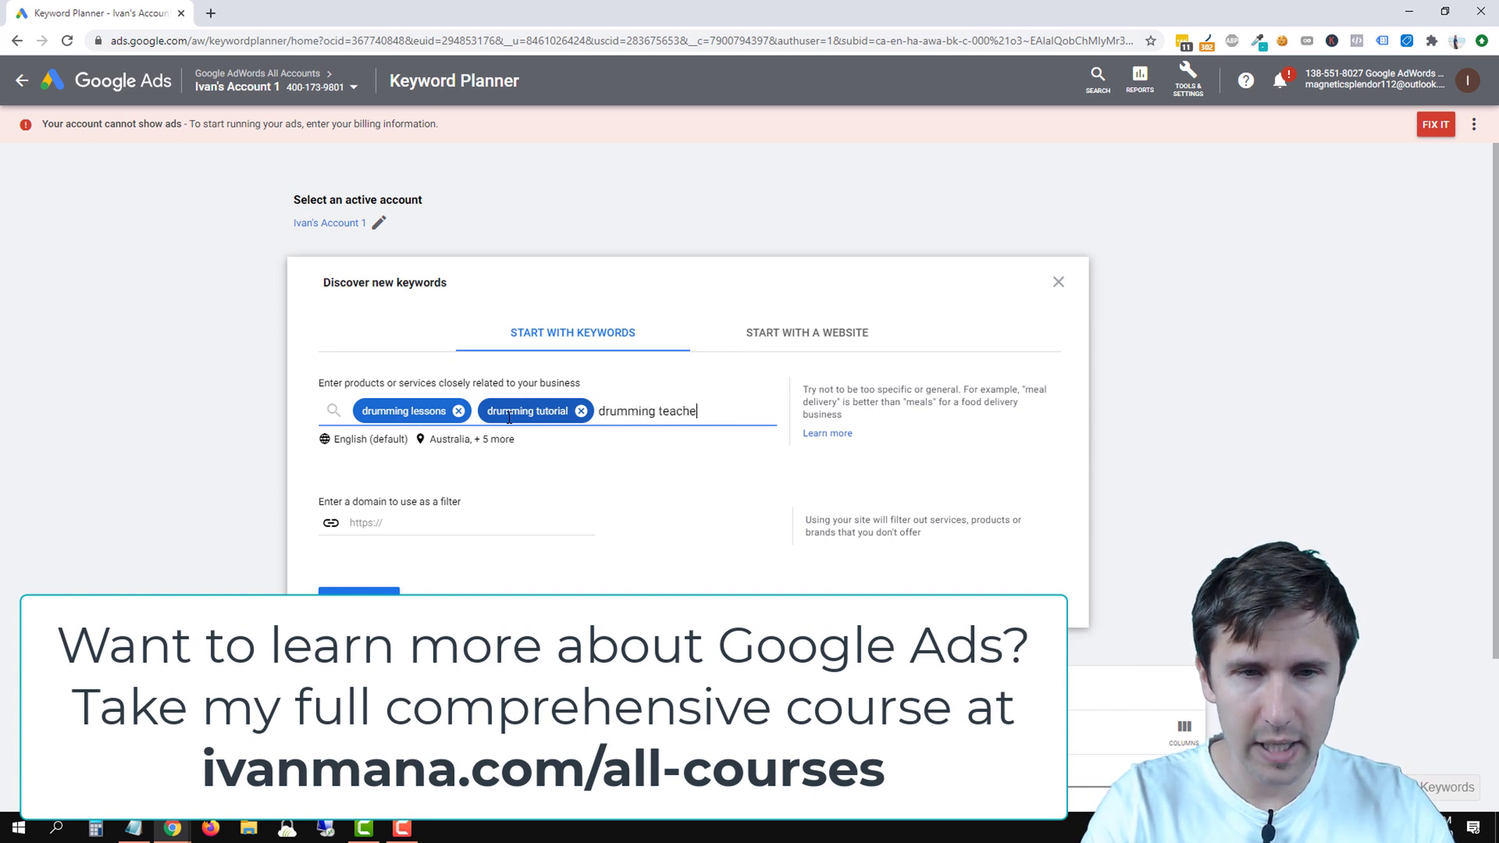
key("Return")
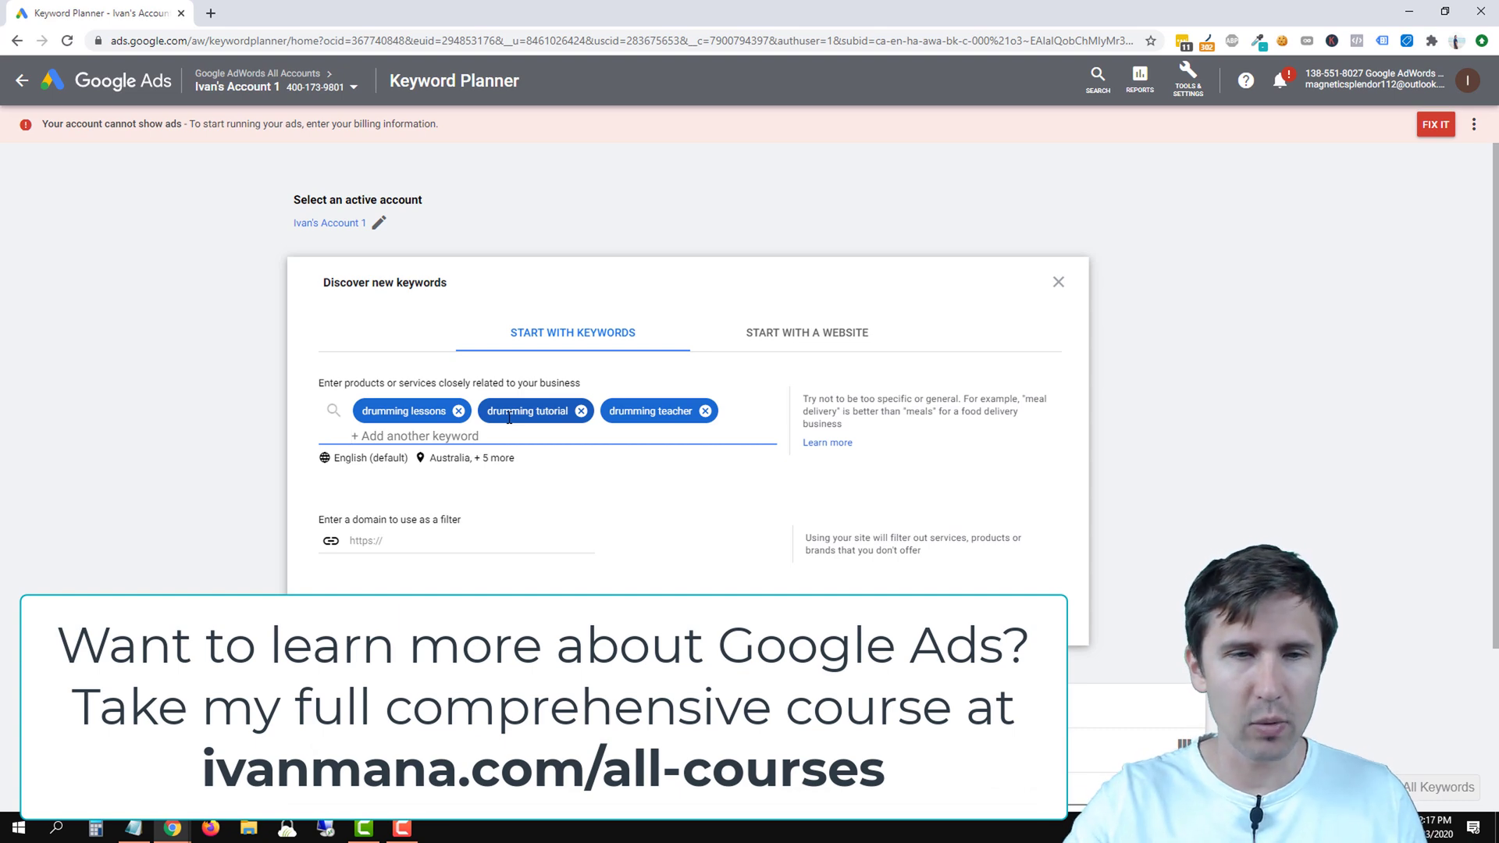
left_click(363, 615)
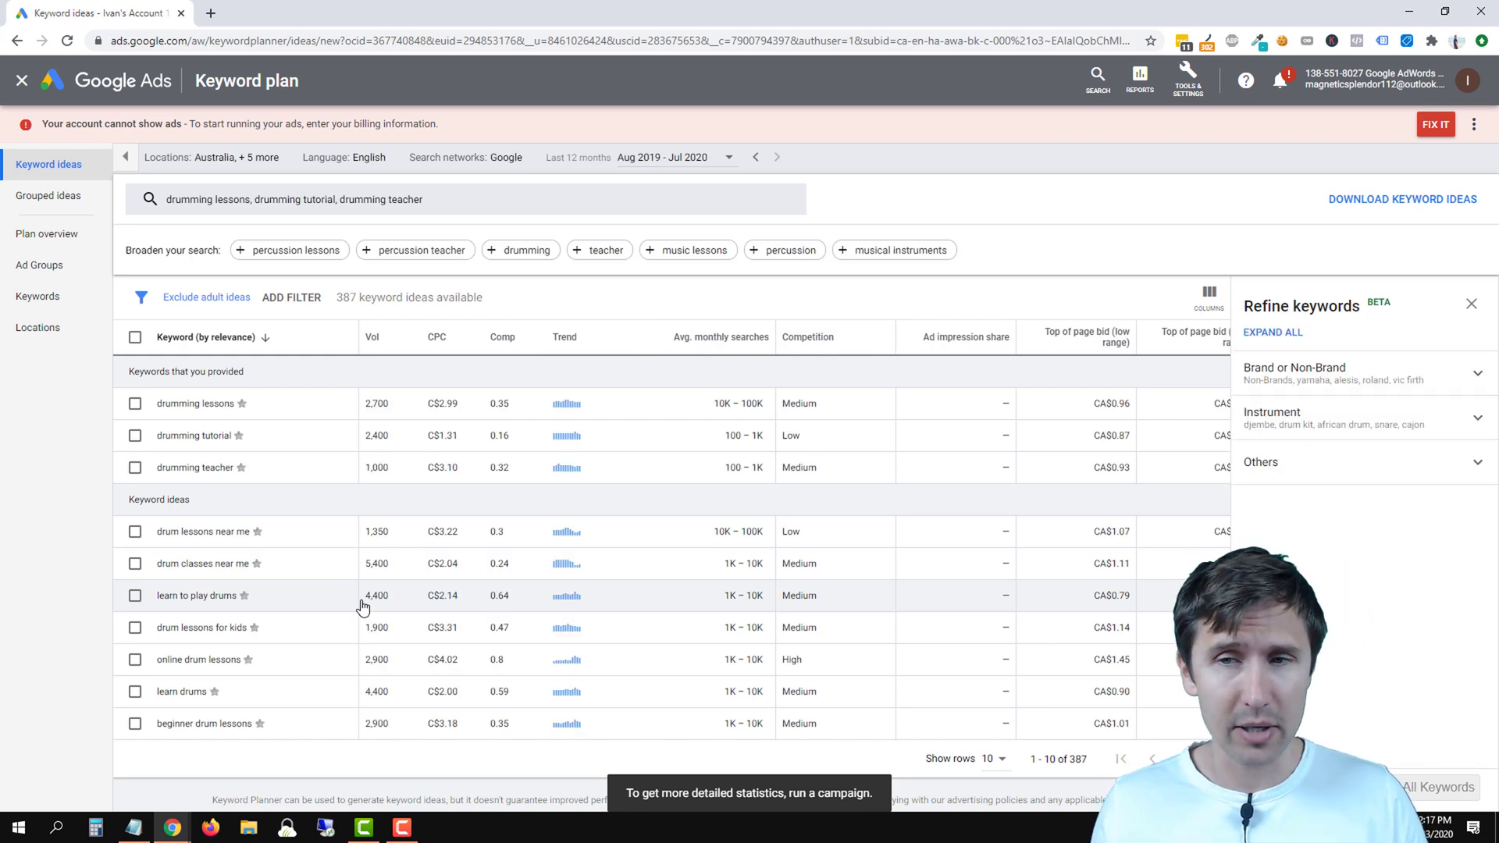
Close the keyword refinement pane and select the ideas "drum lessons near me" and "drum classes near me"
left_click(1471, 304)
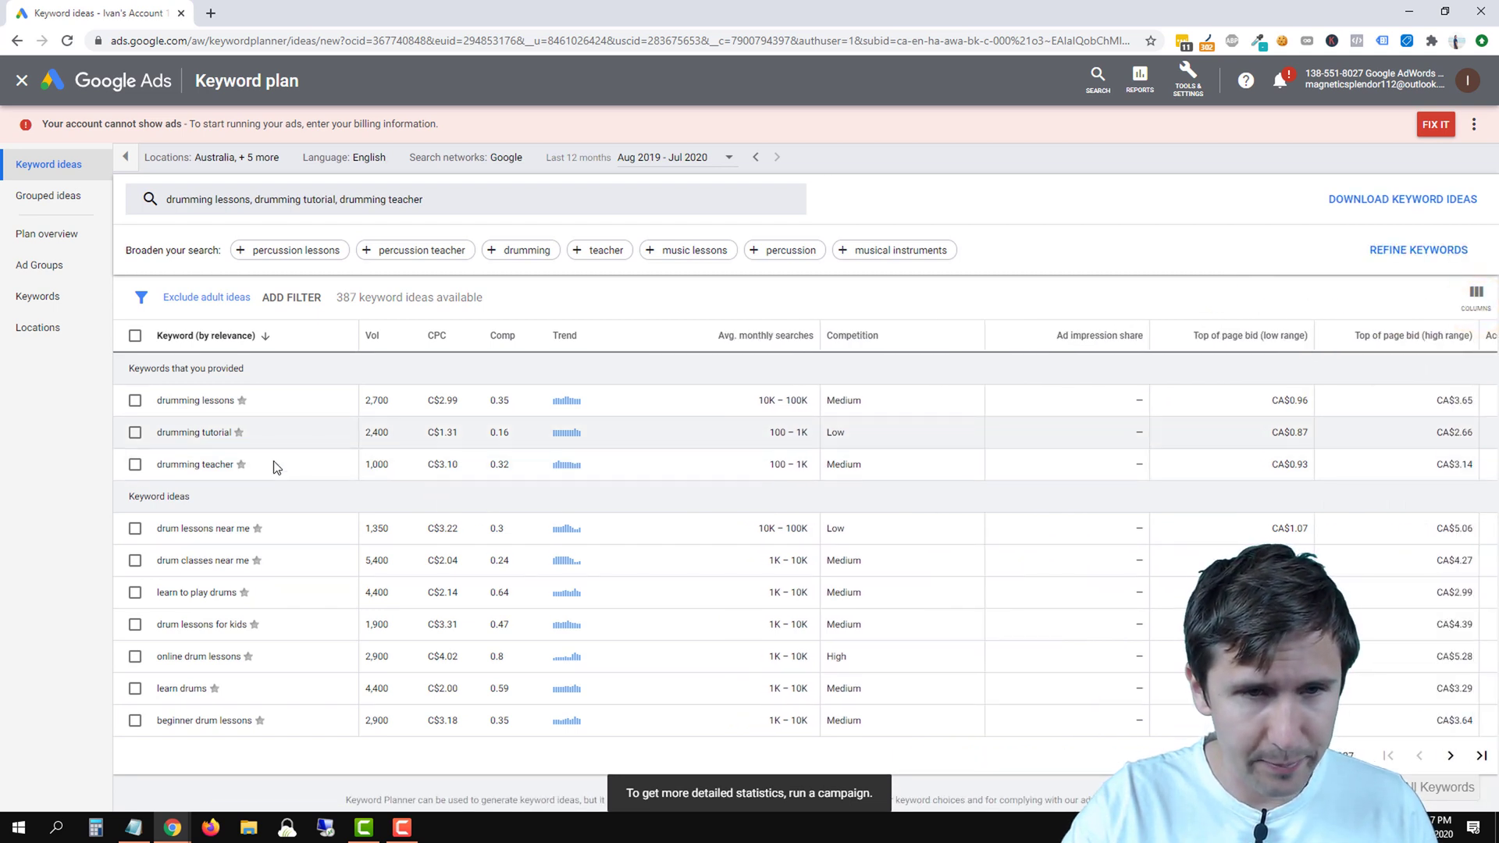
left_click_drag(164, 400, 222, 469)
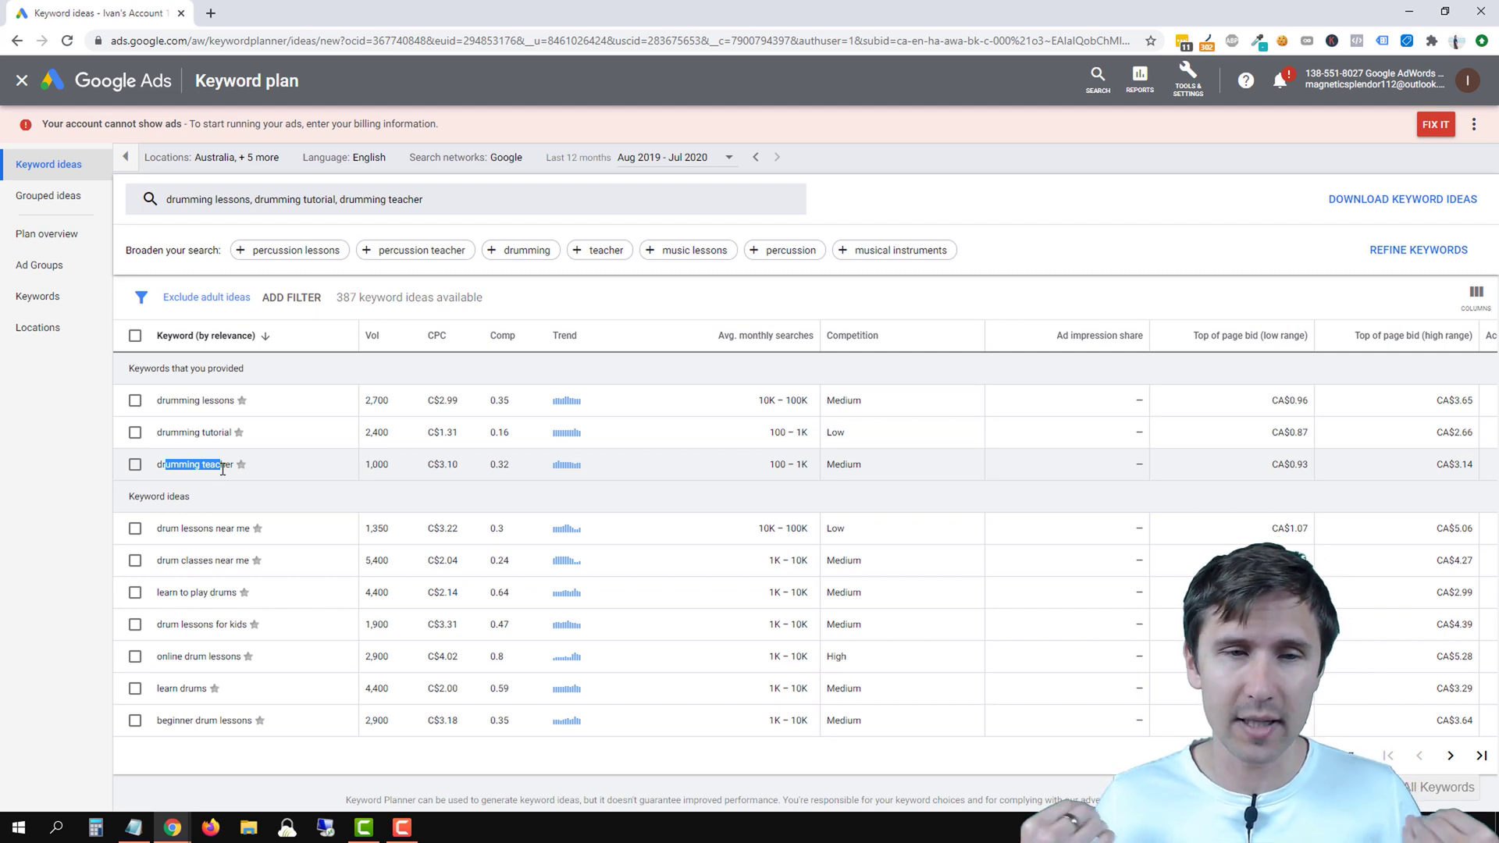
left_click(135, 529)
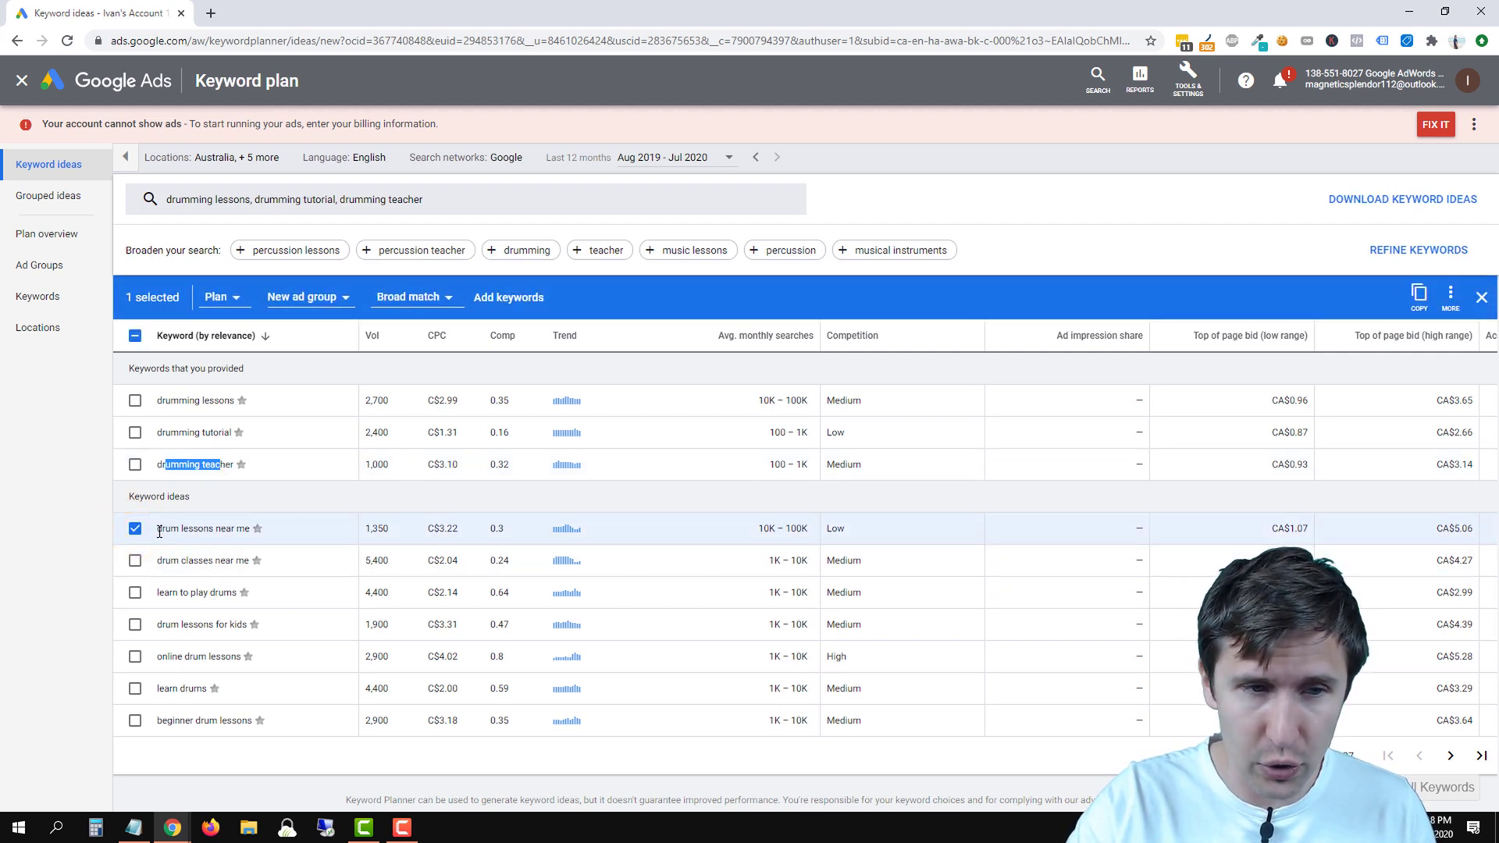
left_click_drag(159, 532, 240, 534)
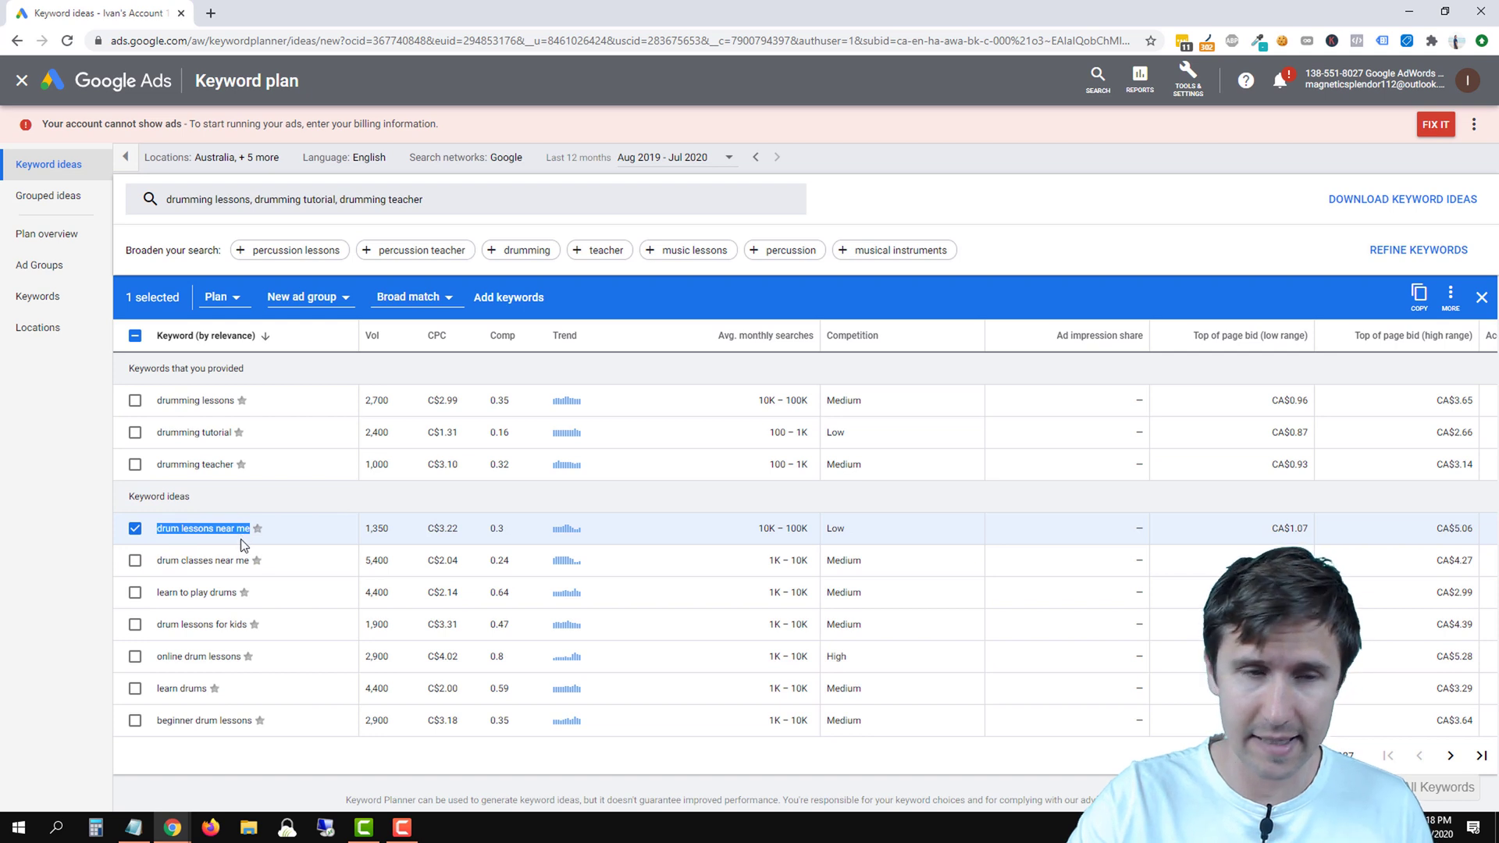
left_click(136, 562)
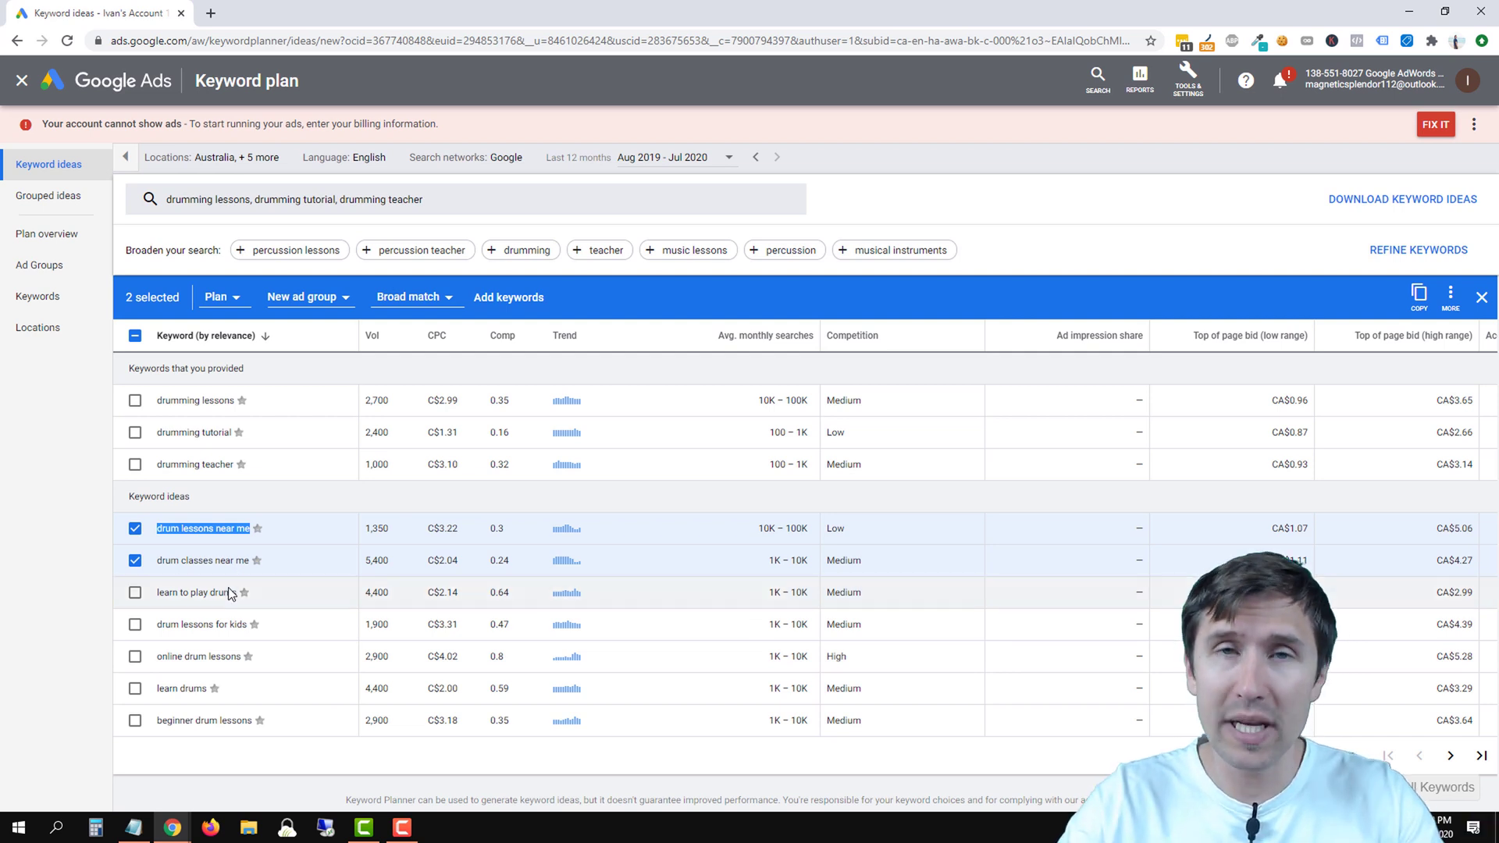
left_click_drag(160, 559, 250, 563)
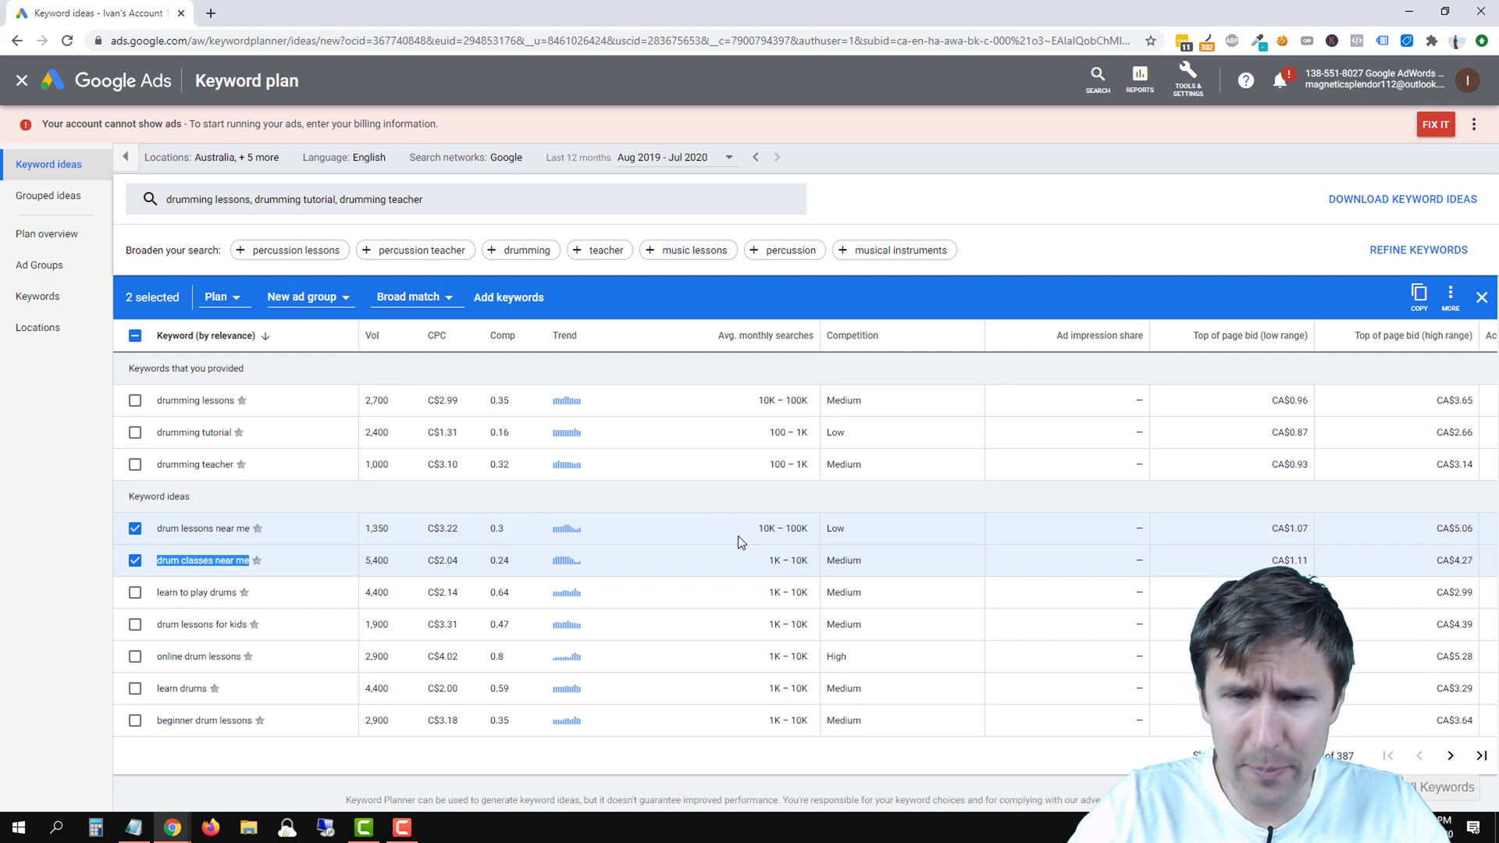
Examine the average monthly searches, CPC and search volume of "drum lessons near me"
left_click_drag(748, 533, 807, 536)
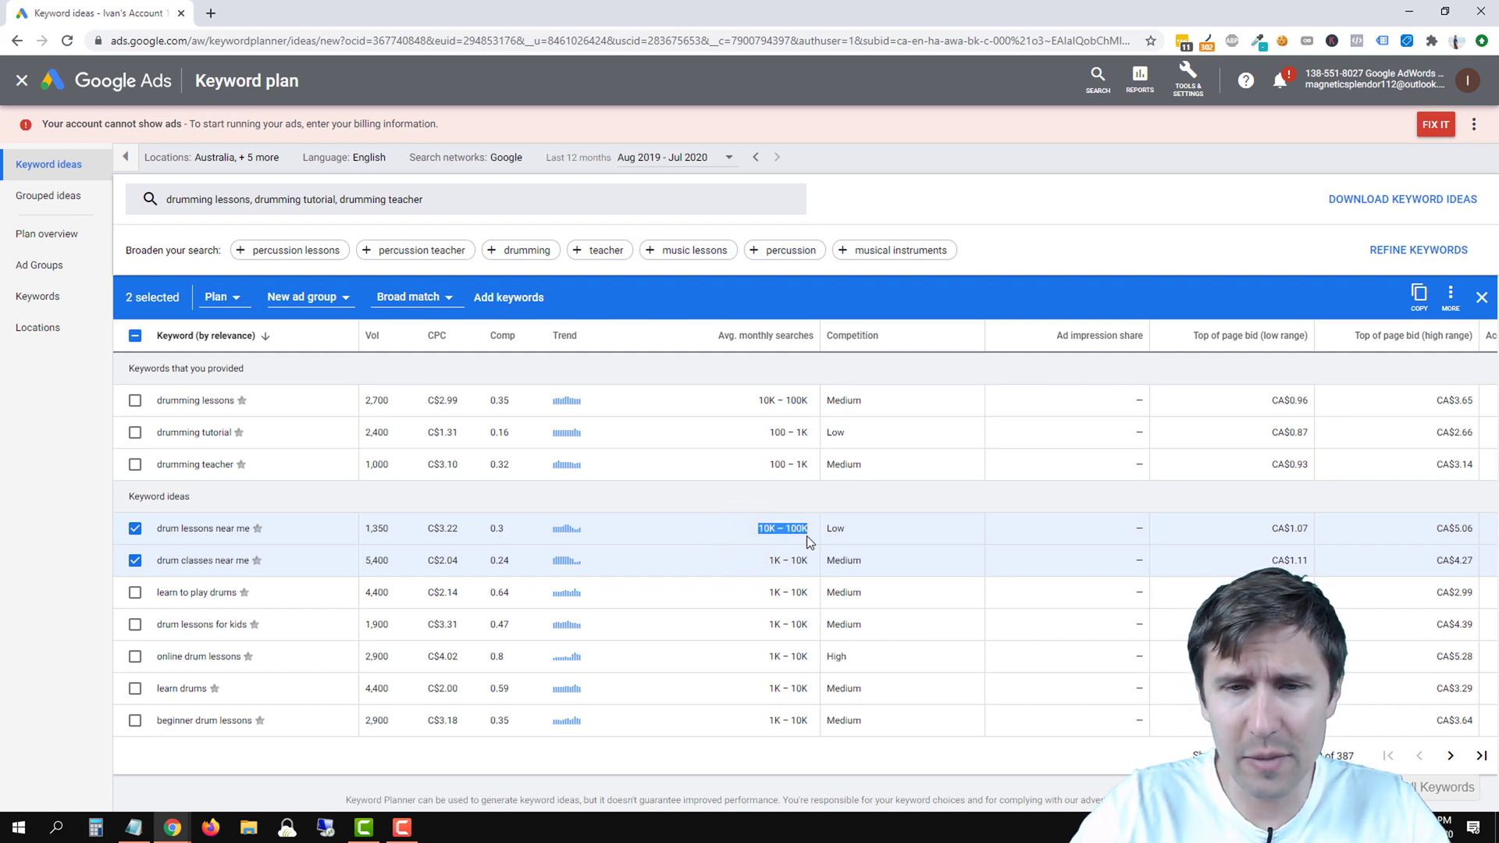
left_click_drag(423, 531, 471, 530)
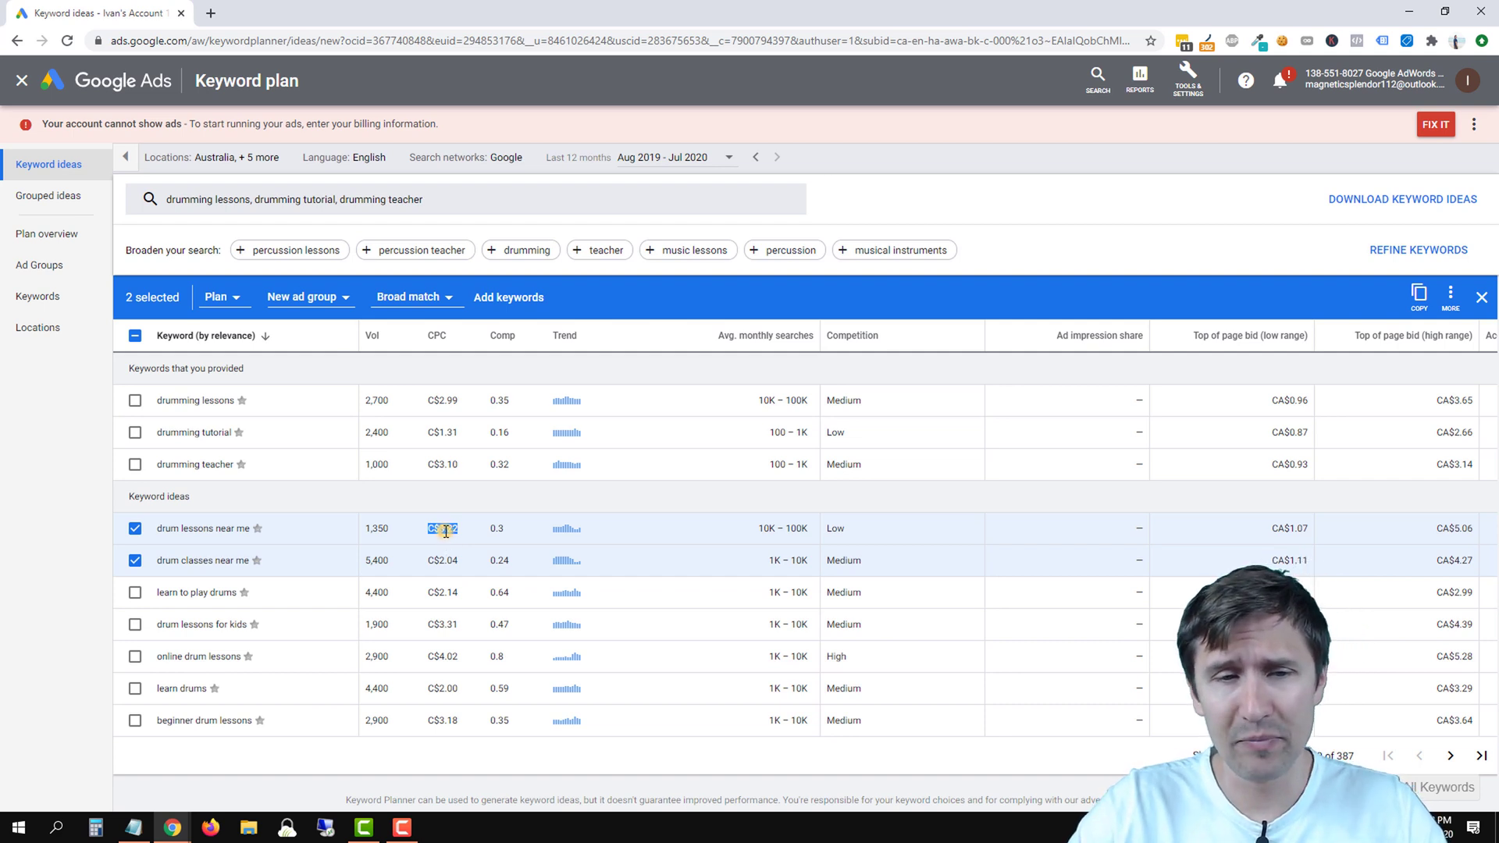
left_click(445, 534)
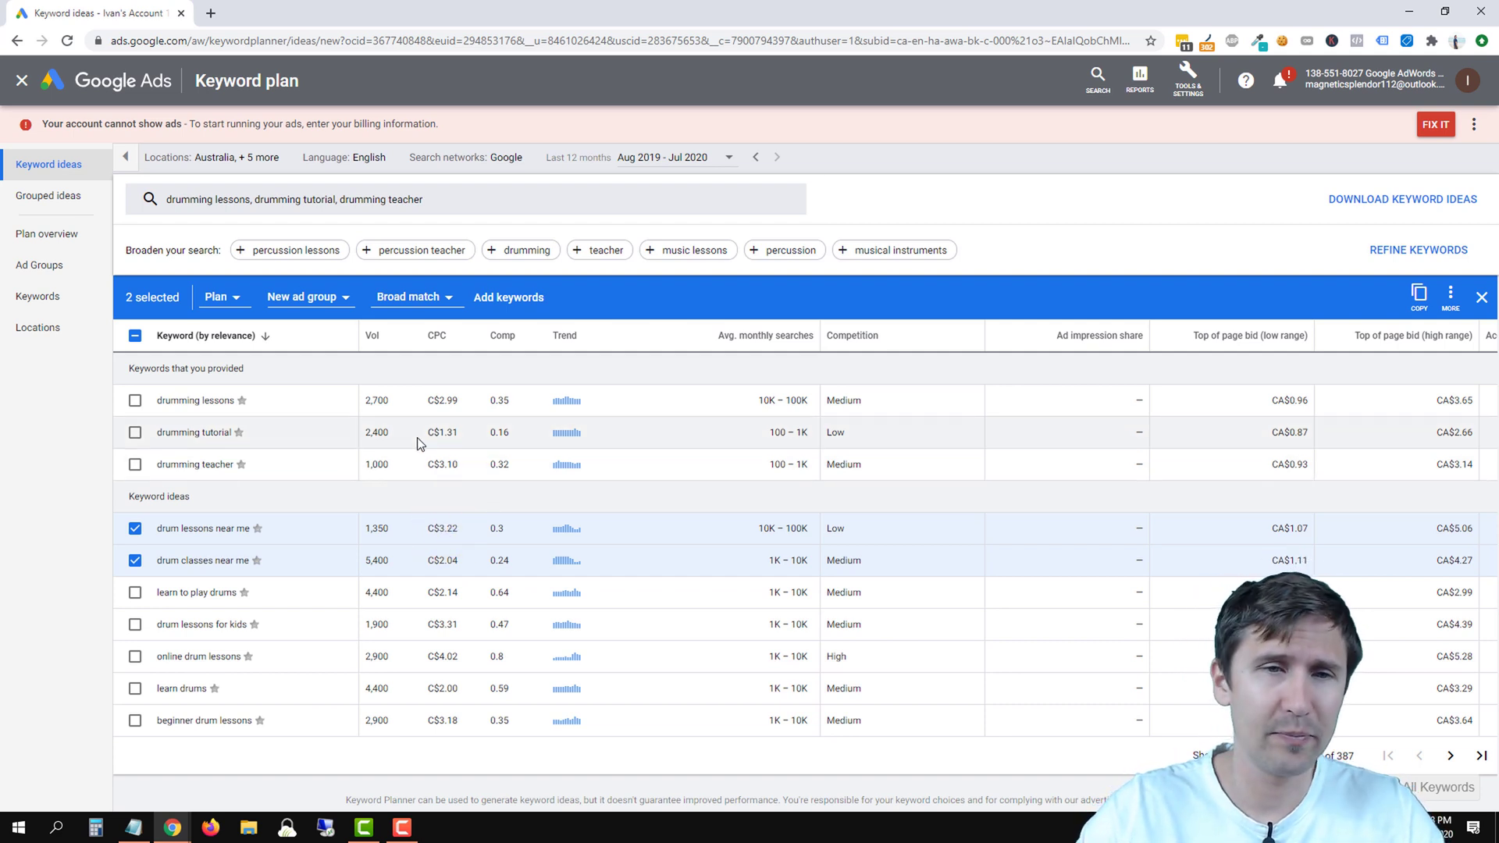
left_click_drag(392, 528, 370, 541)
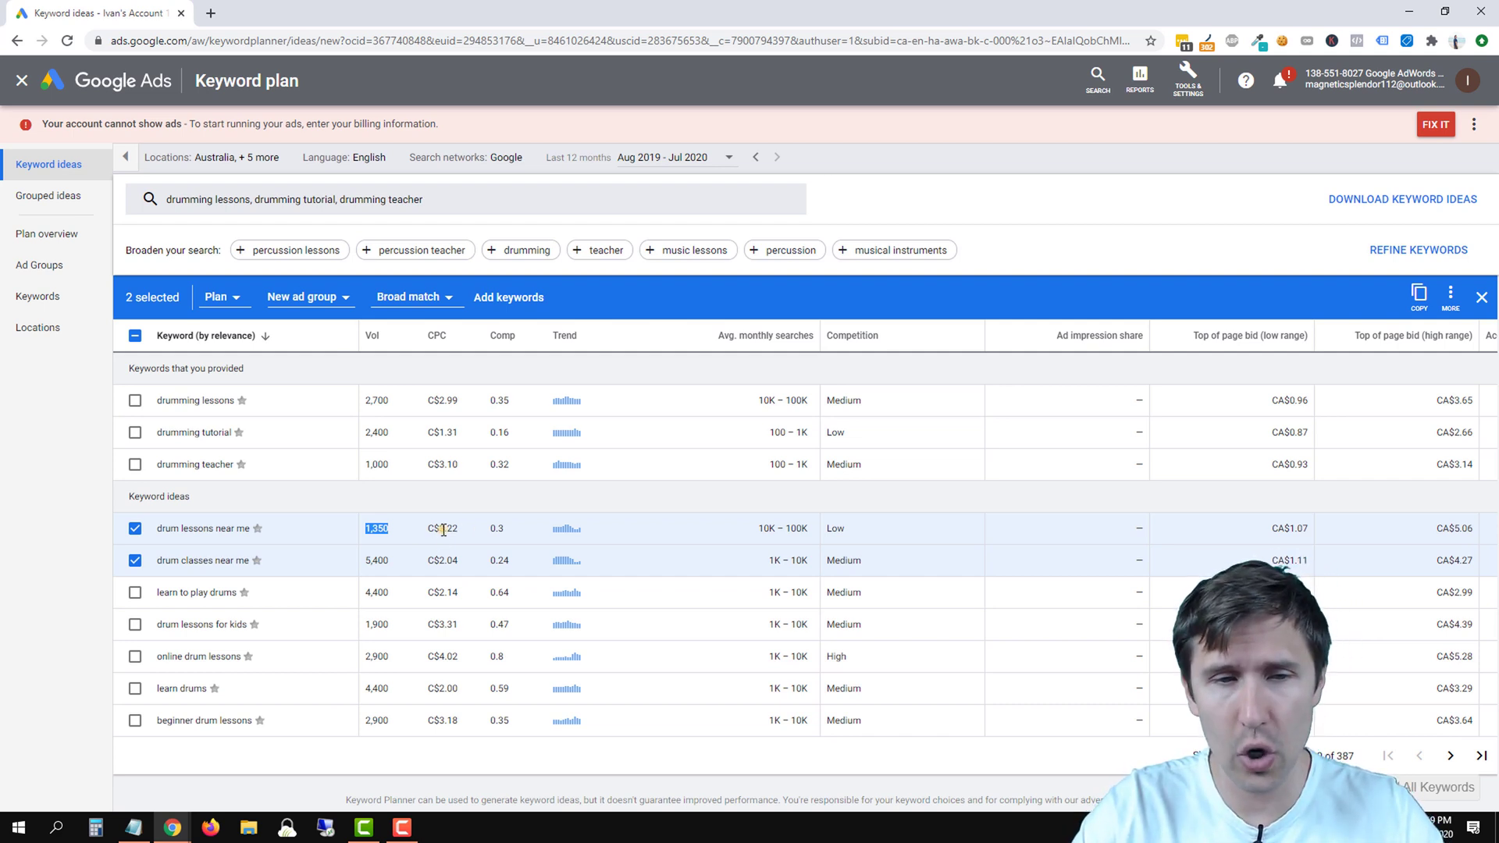
Compare the CPC and average monthly searches range of "drum lessons near me" against its volume figure
left_click_drag(458, 528, 428, 530)
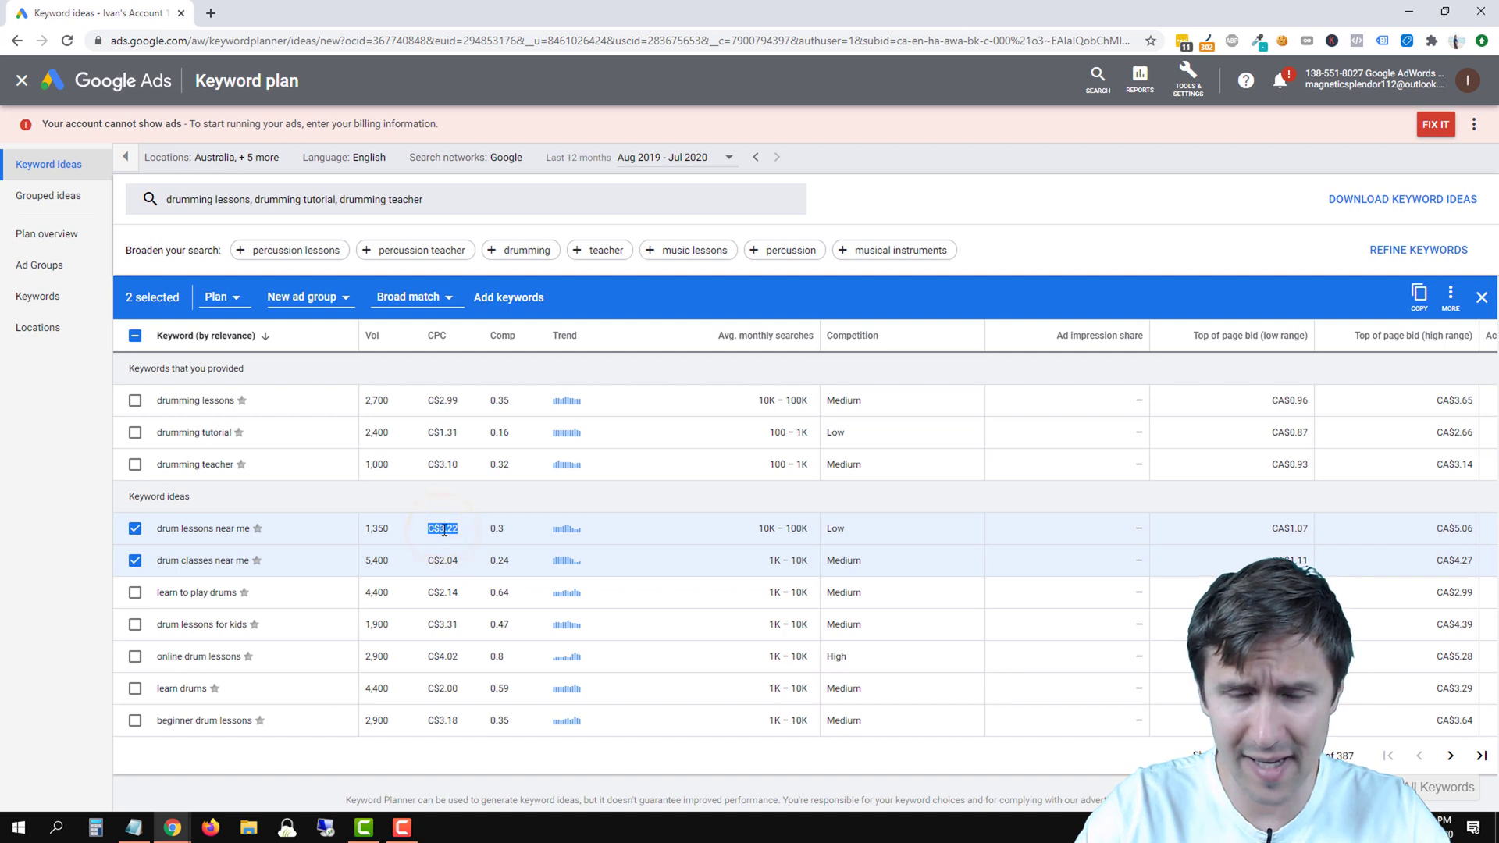
left_click(498, 528)
left_click_drag(754, 529, 808, 524)
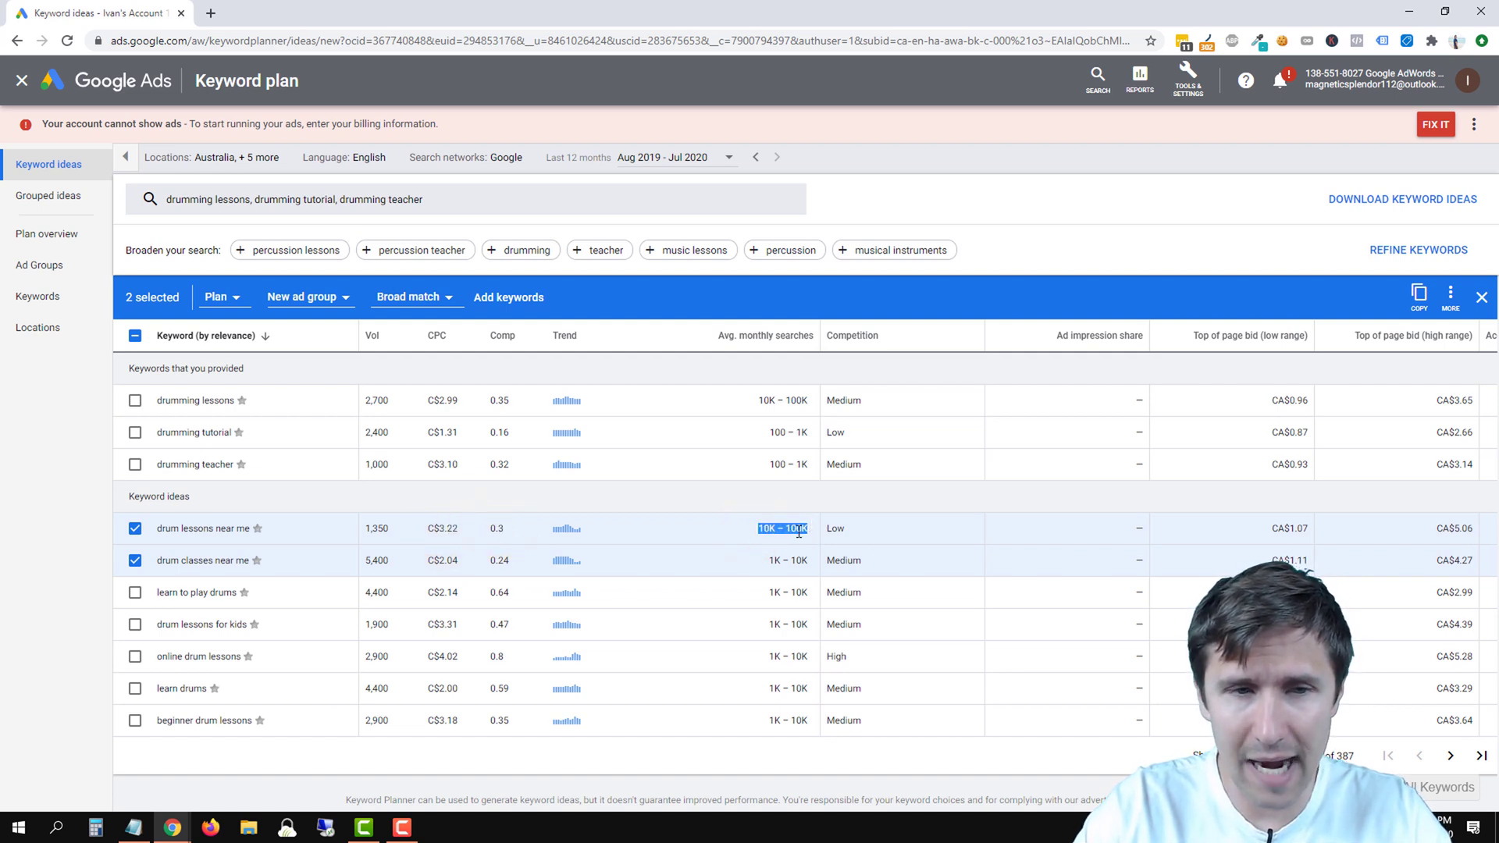
left_click(393, 530)
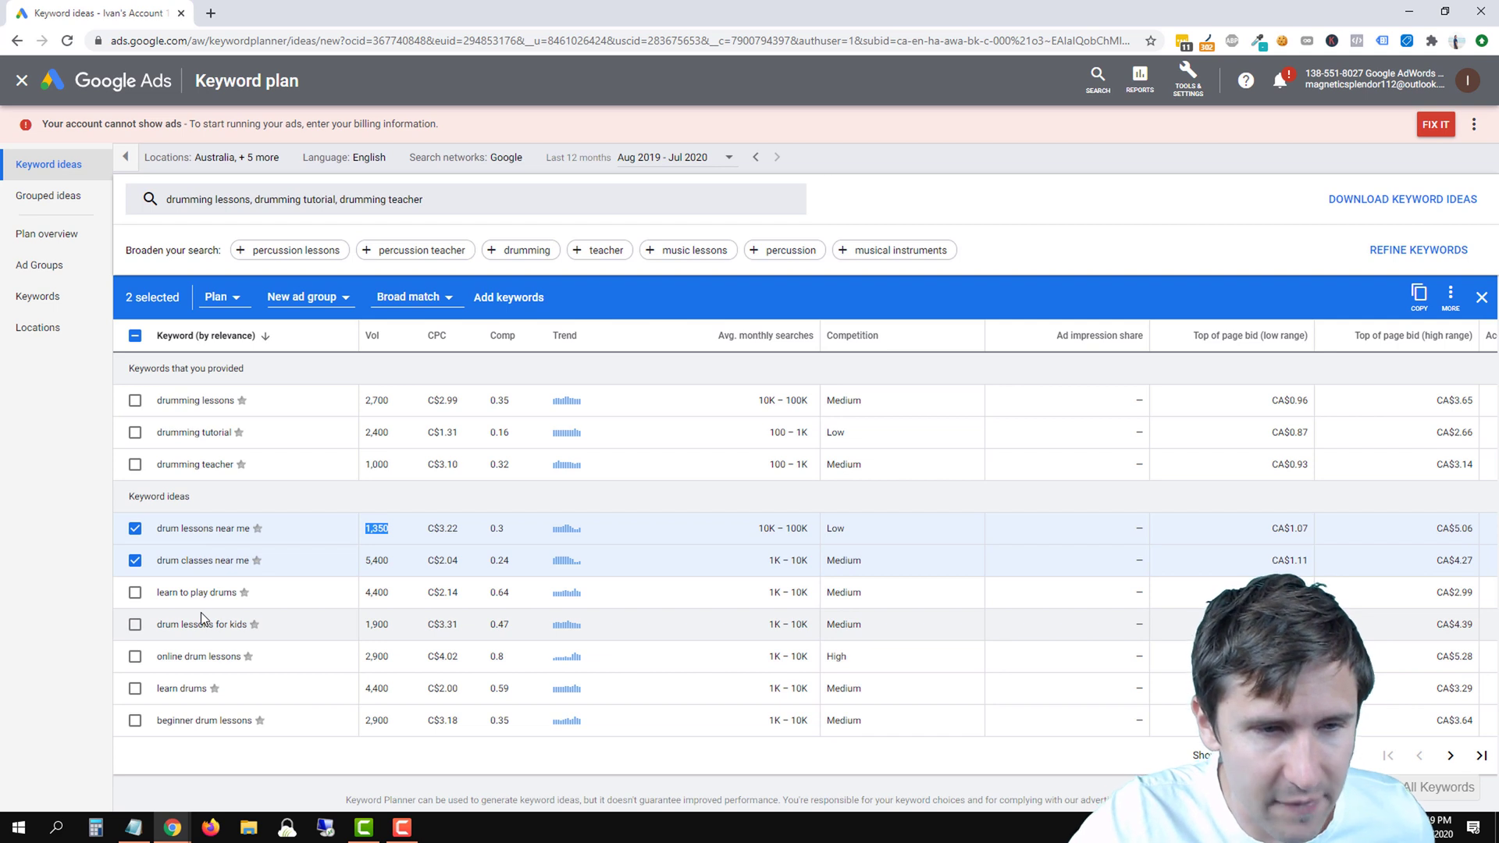
right_click(200, 612)
left_click(68, 640)
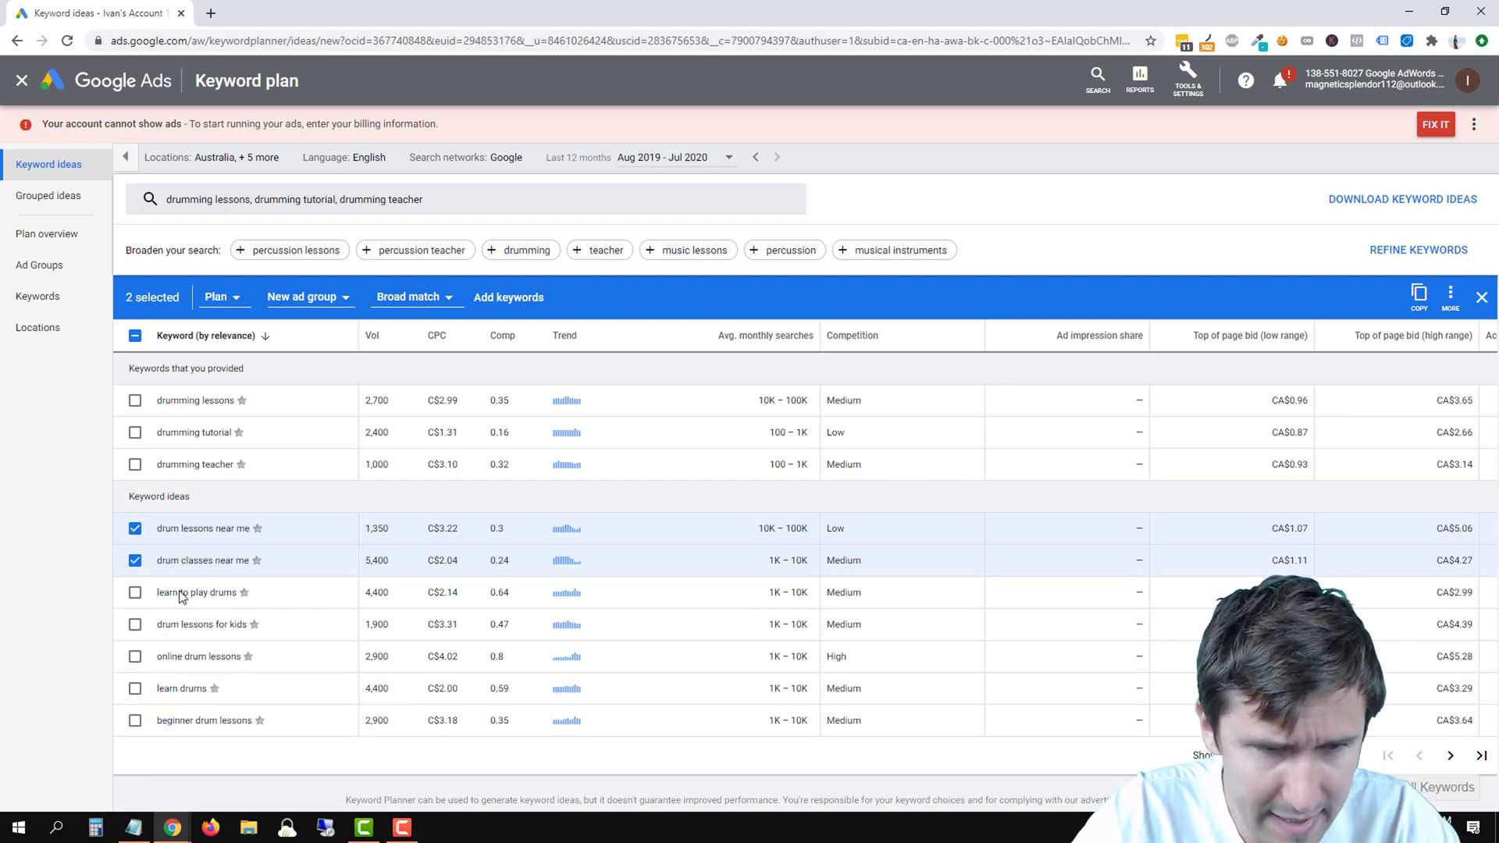
Switch to Notepad, clear its old text and paste in the keyword "drum lessons near me" copied from the keyword ideas
left_click(133, 826)
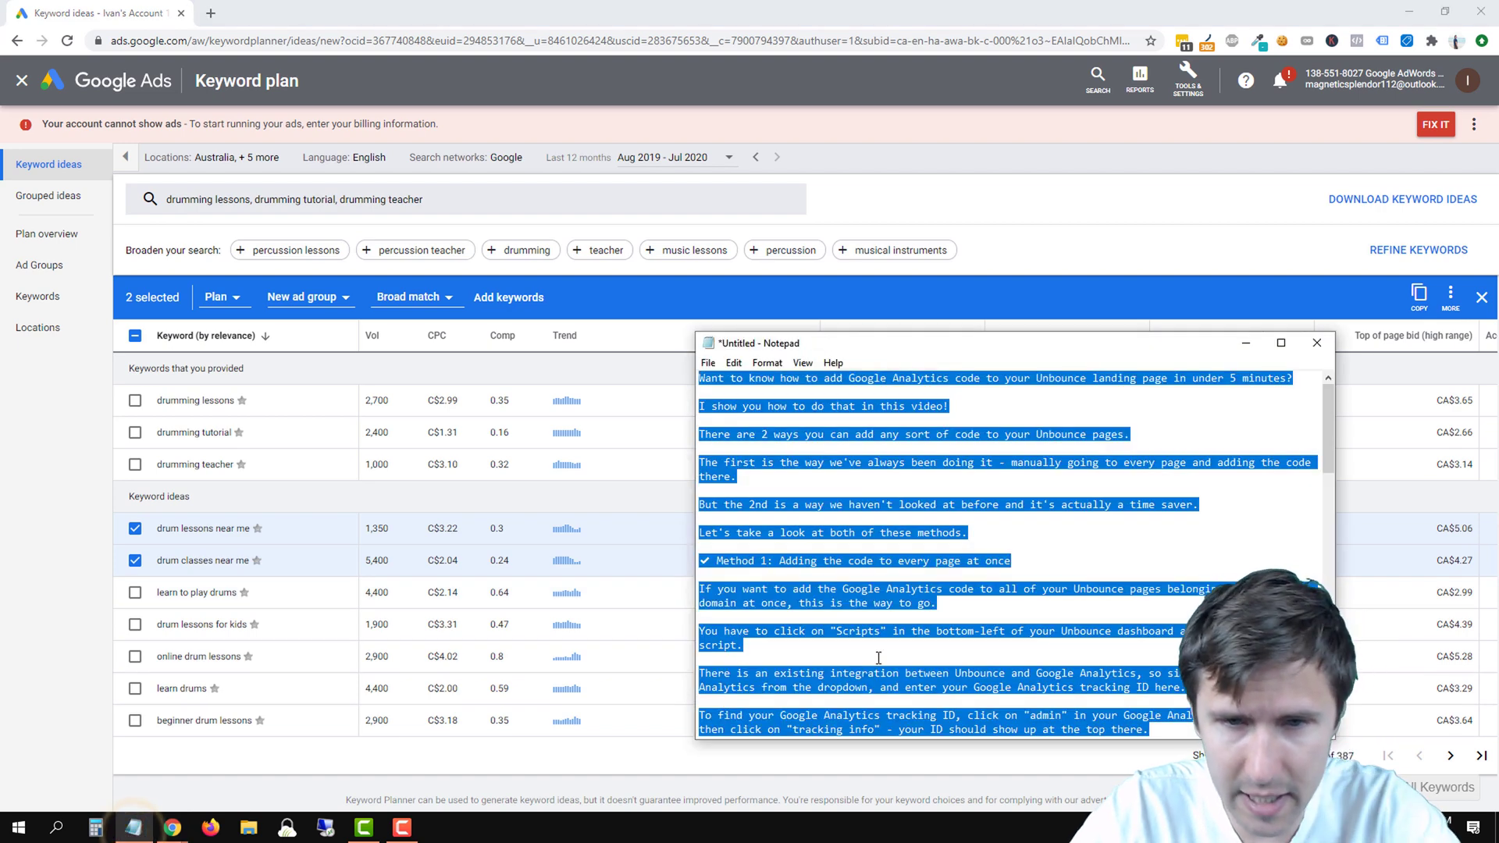
key("BackSpace")
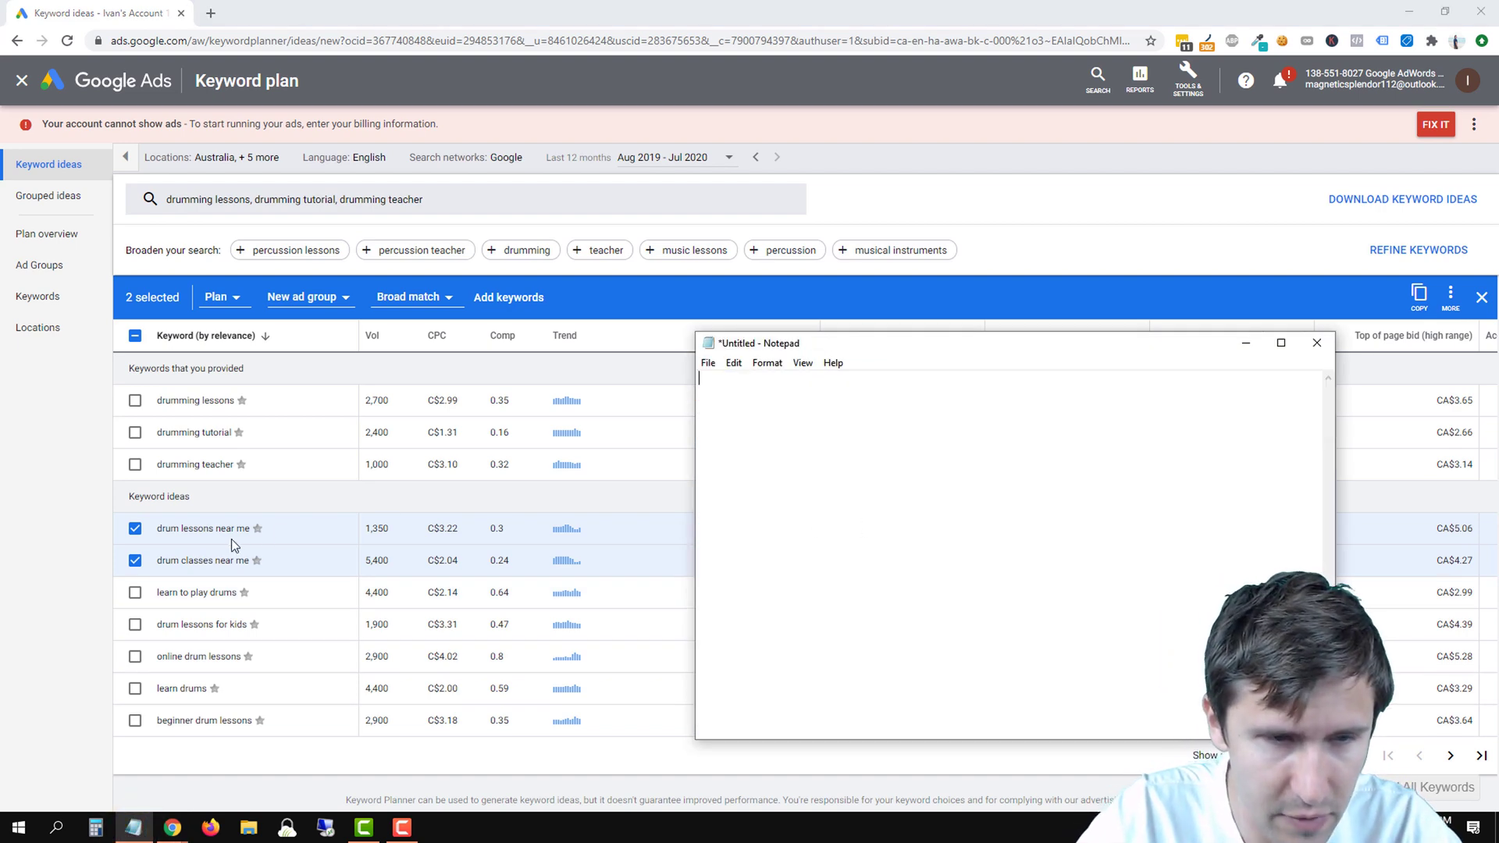
left_click(208, 531)
triple_click(208, 530)
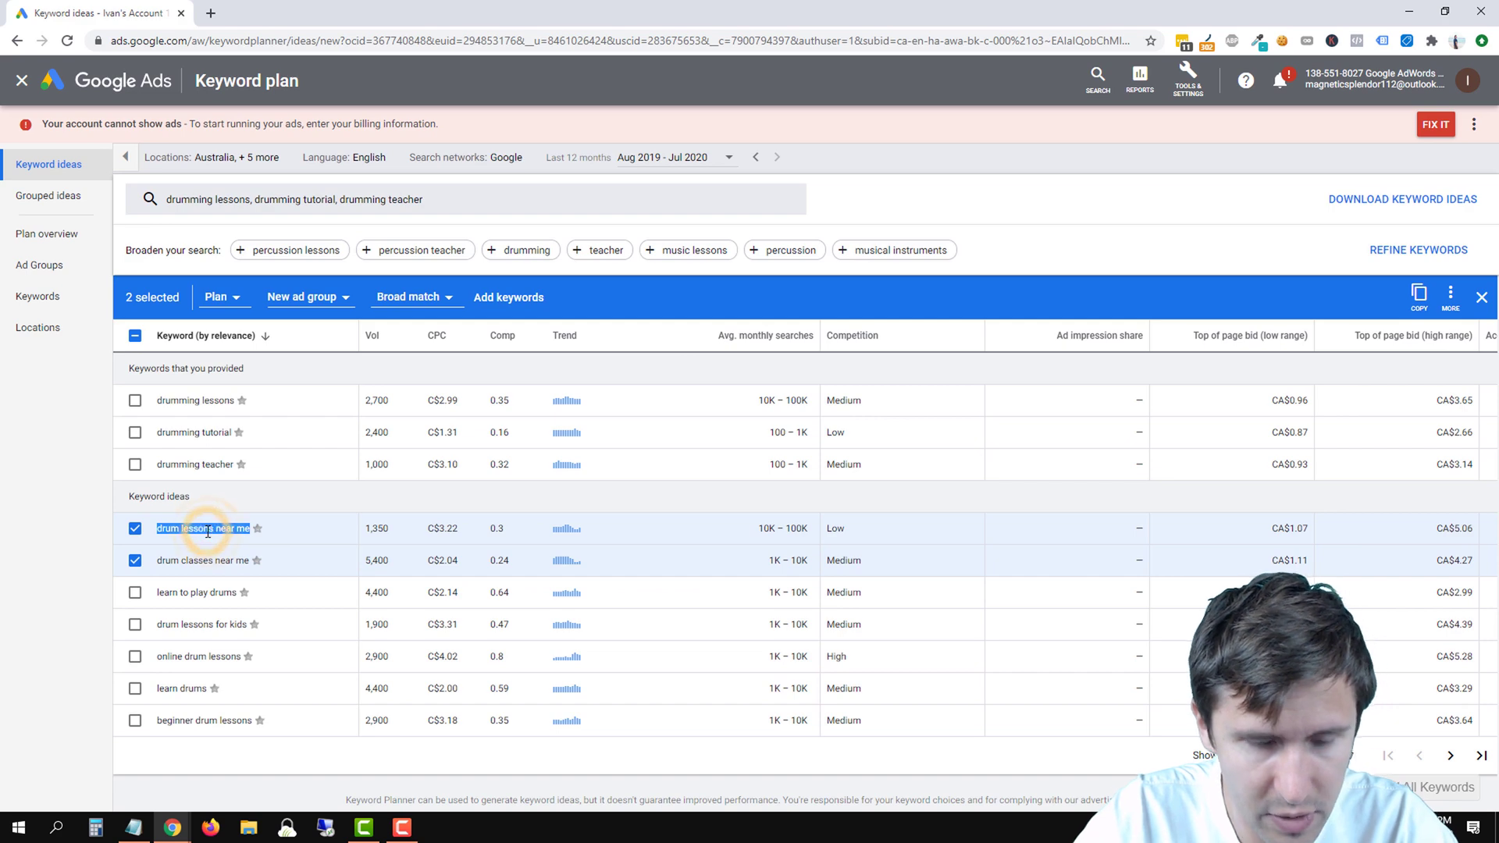
key("ctrl+c")
key("alt+Tab")
key("ctrl+v")
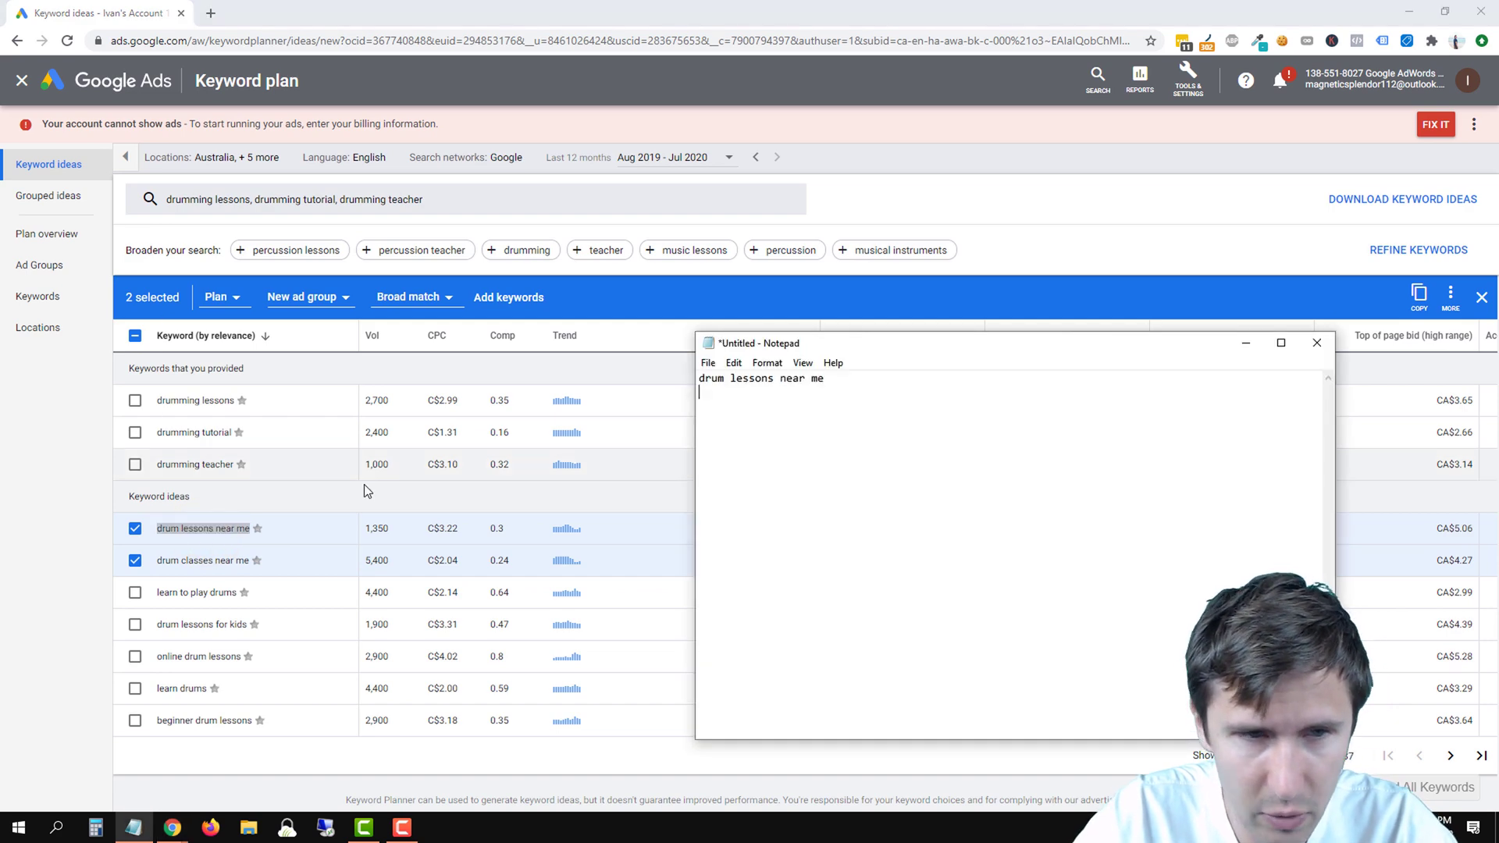
Copy the keyword idea "drum classes near me" onto the second line of the Notepad list
left_click(206, 561)
triple_click(203, 560)
key("ctrl+c")
key("alt+Tab")
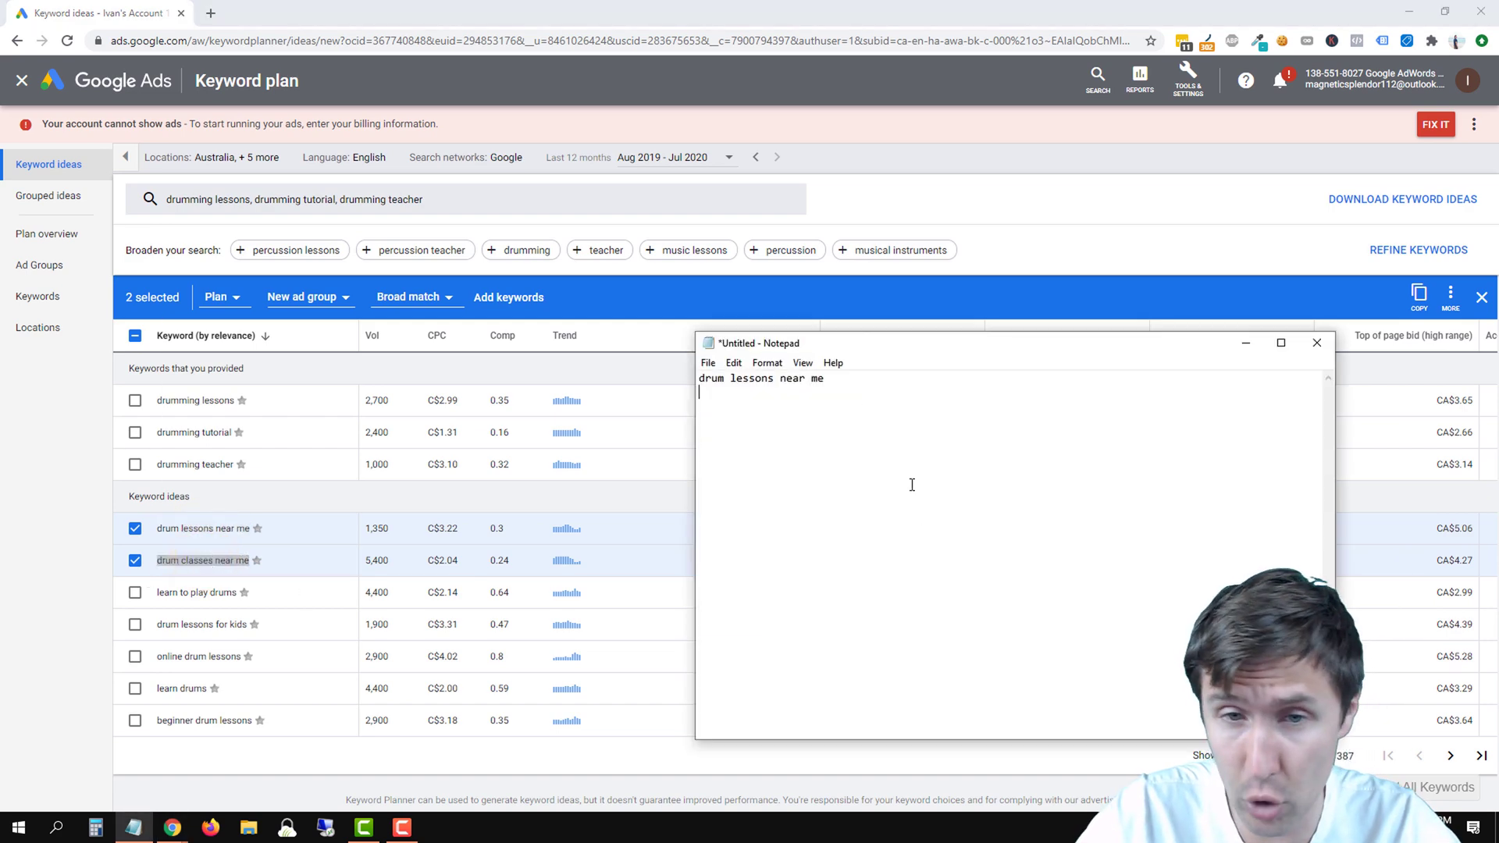
key("ctrl+v")
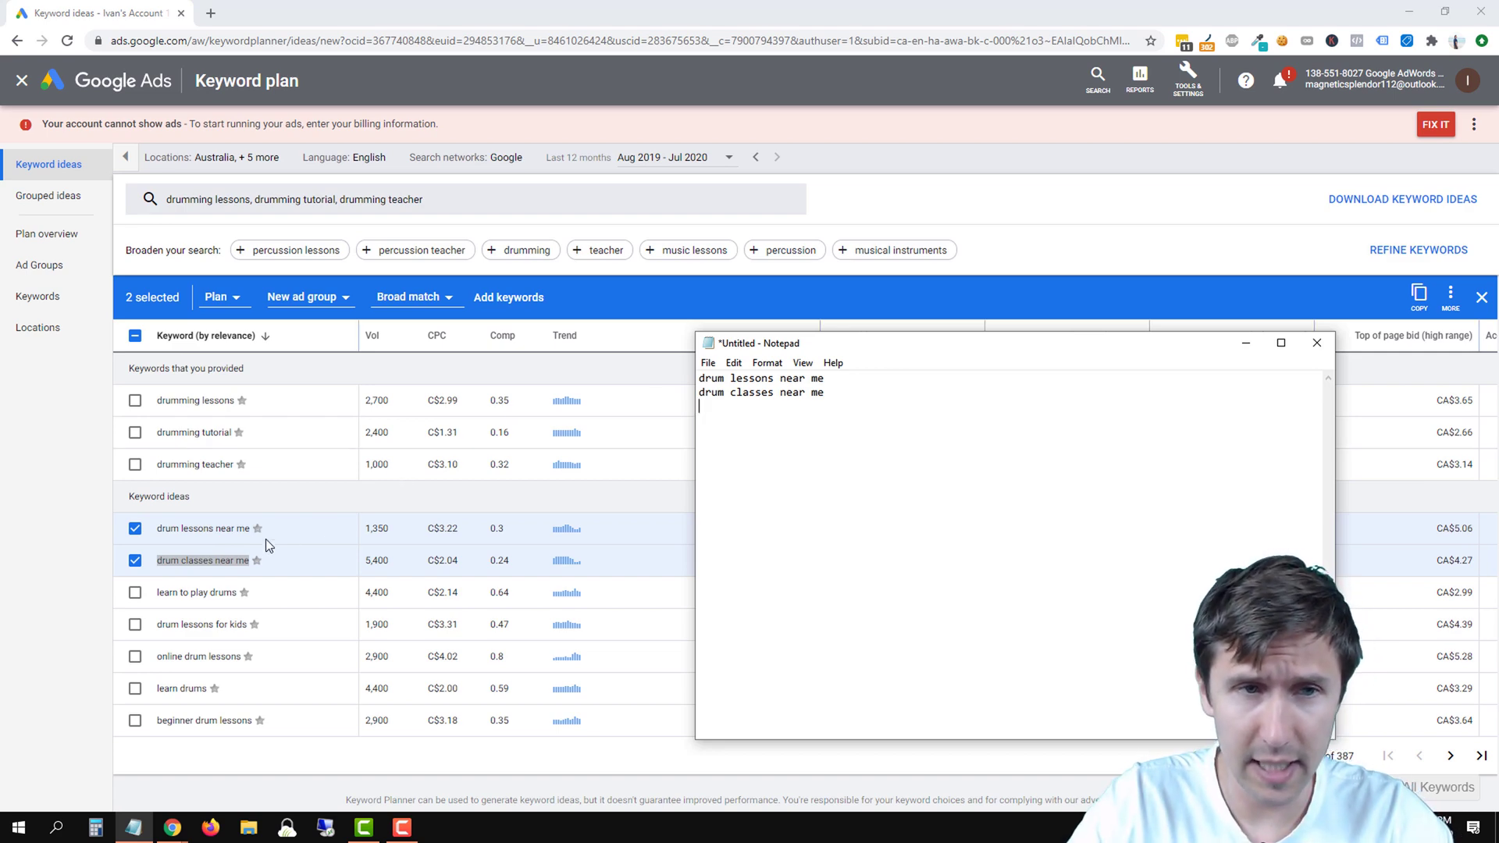
Back in Google Ads, replace all three seed keywords with "drum lessons near me" and get new keyword ideas
left_click(468, 206)
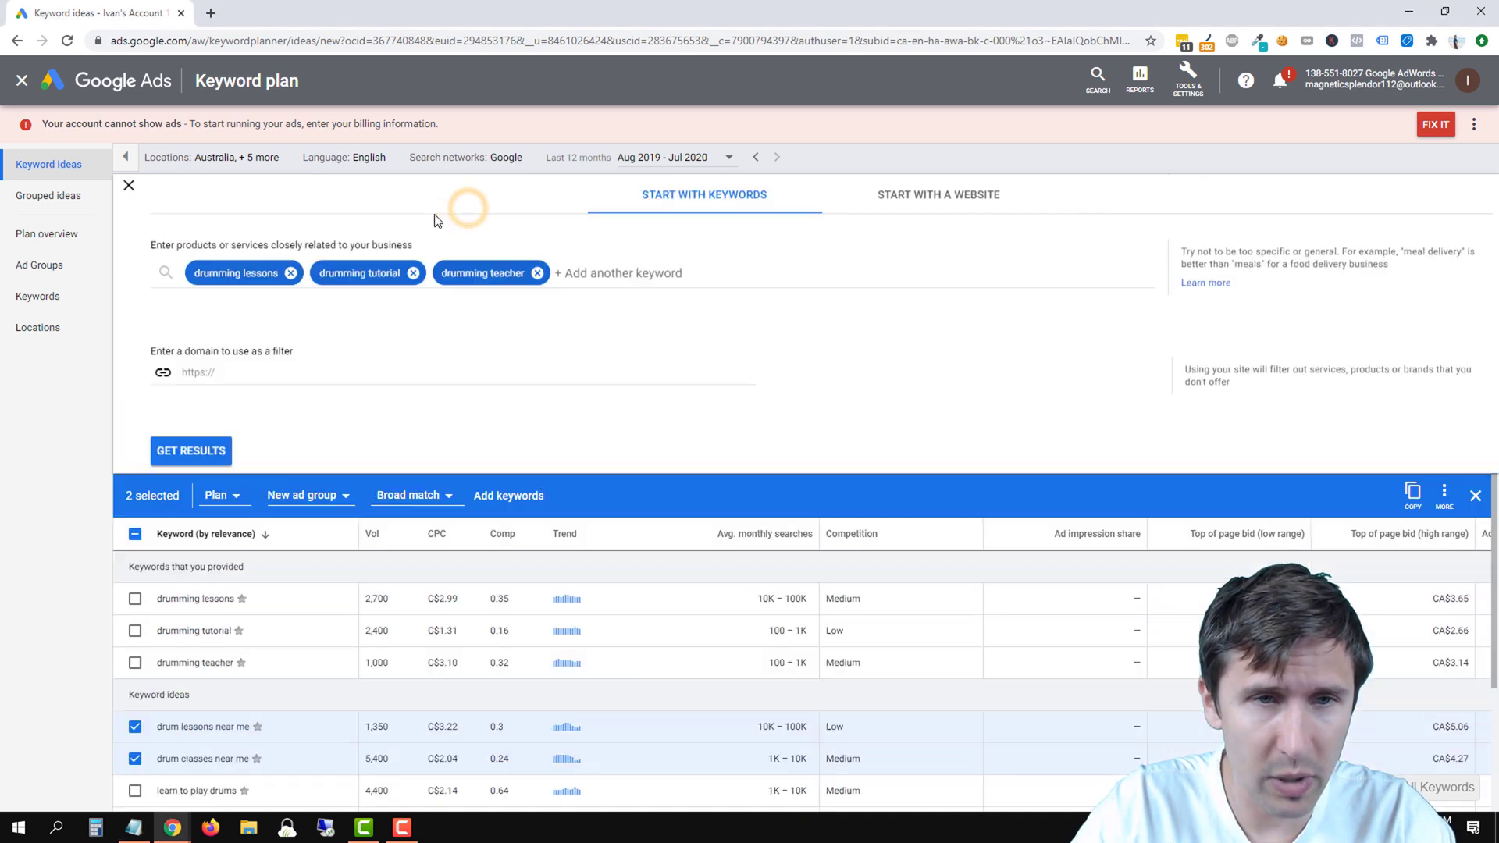
left_click(537, 273)
left_click(413, 272)
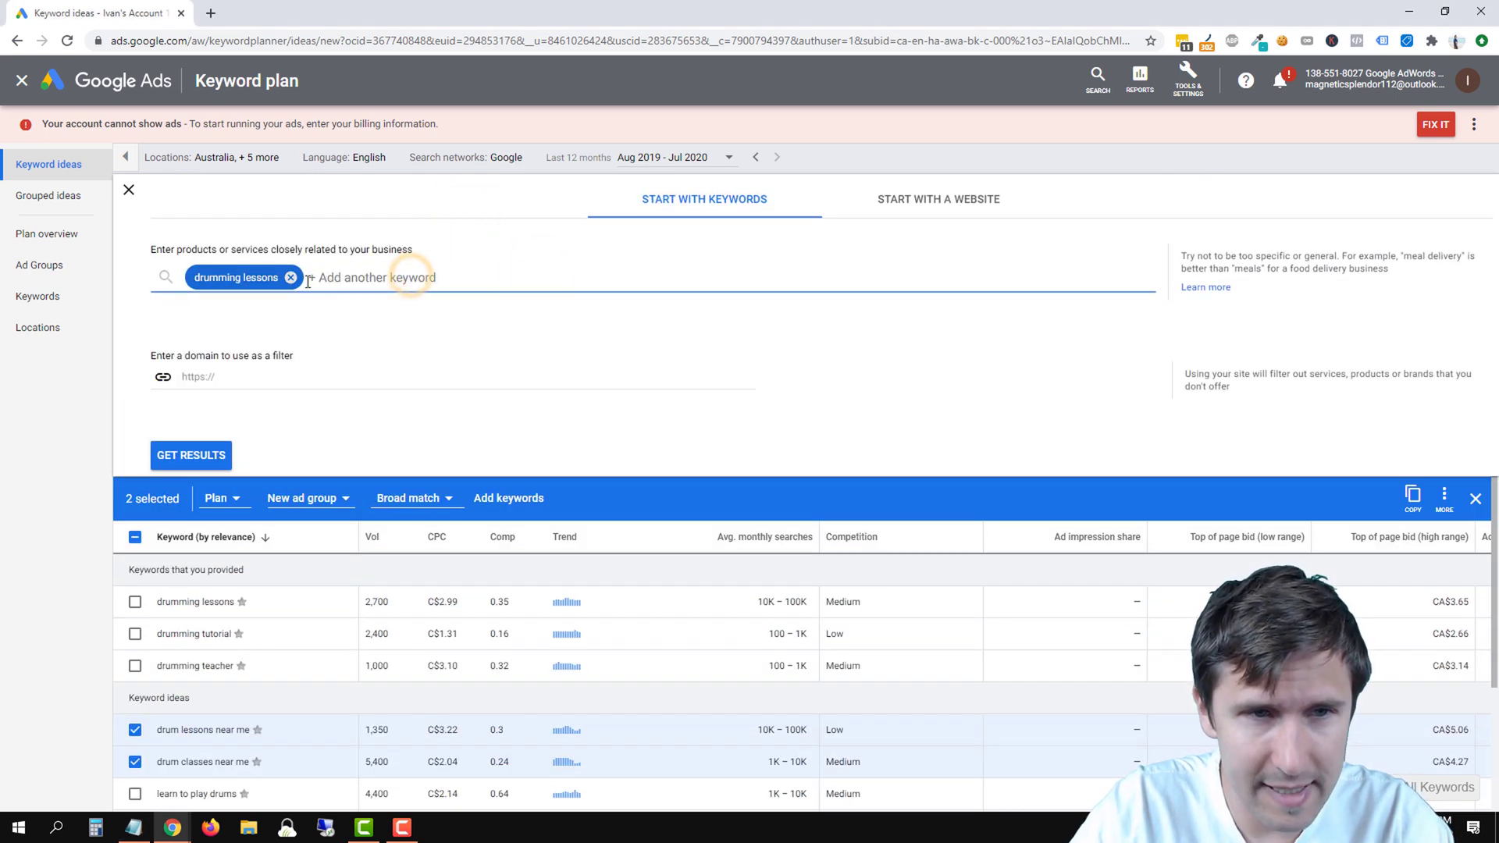
left_click(290, 277)
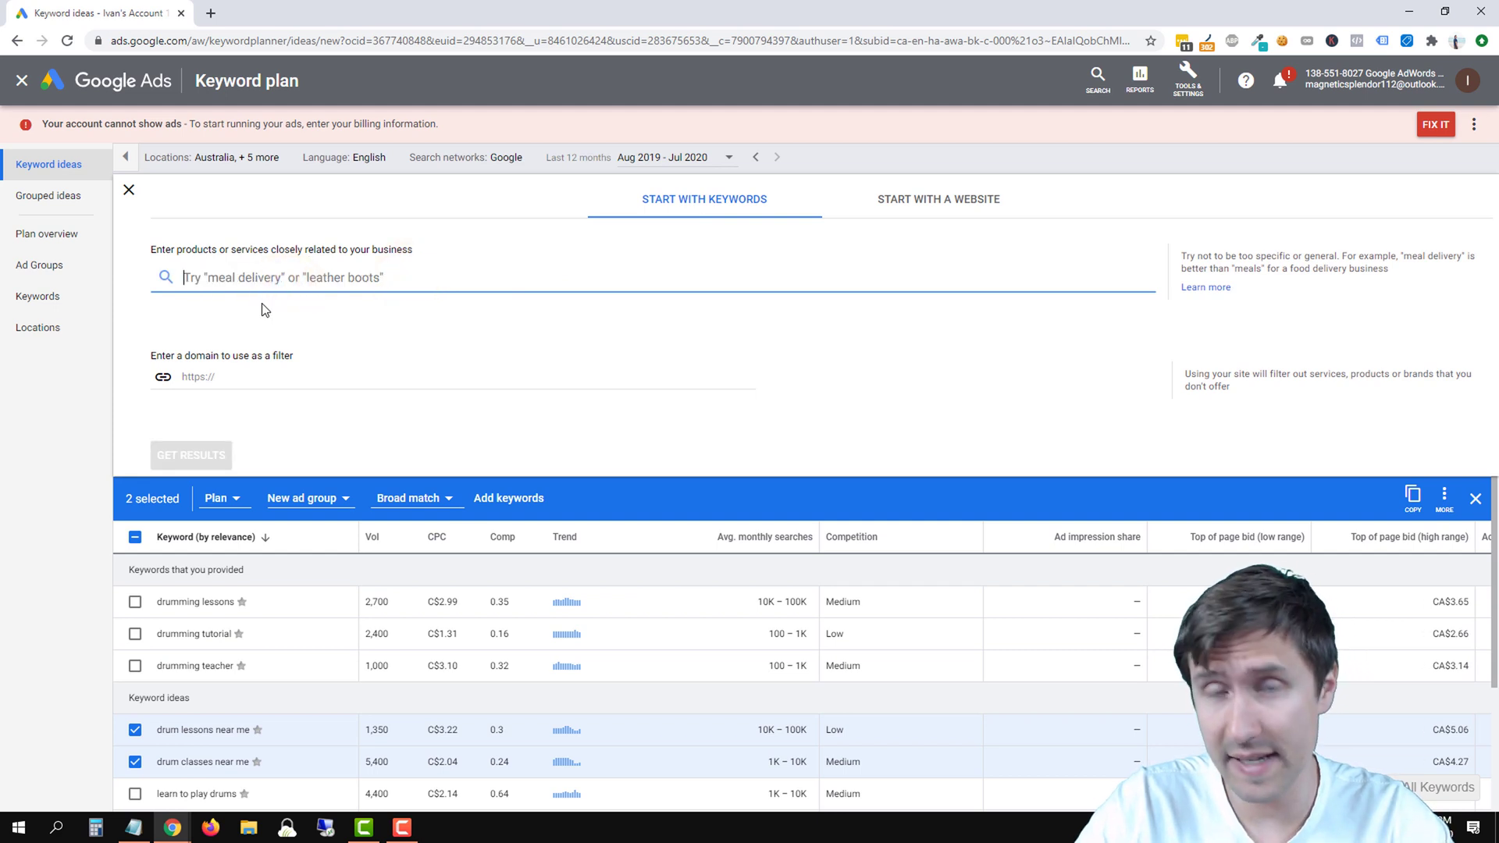
type("dru")
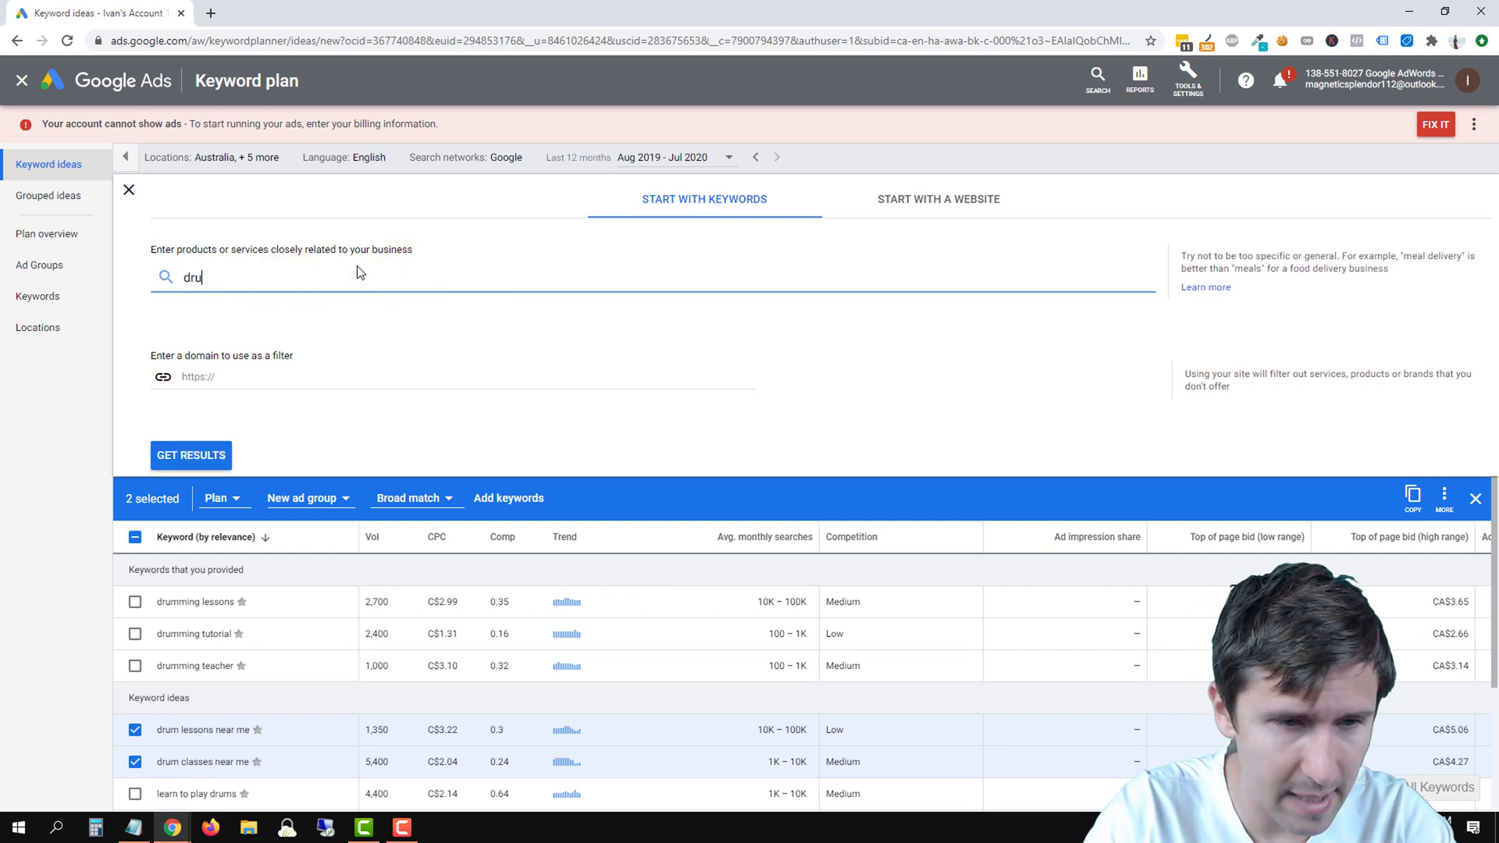
type("m lessons near me")
key("Return")
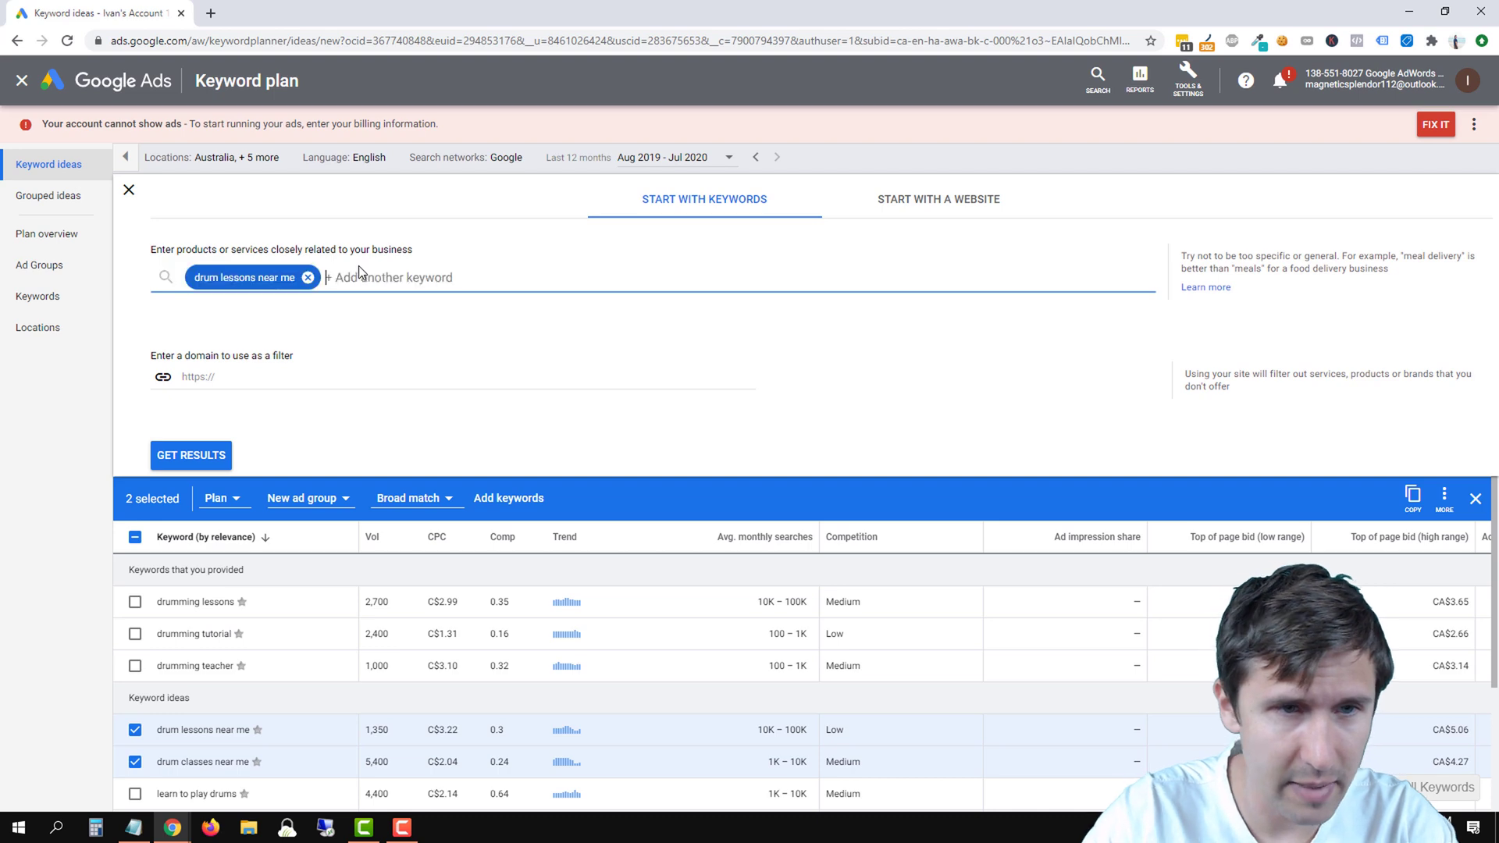
left_click(202, 454)
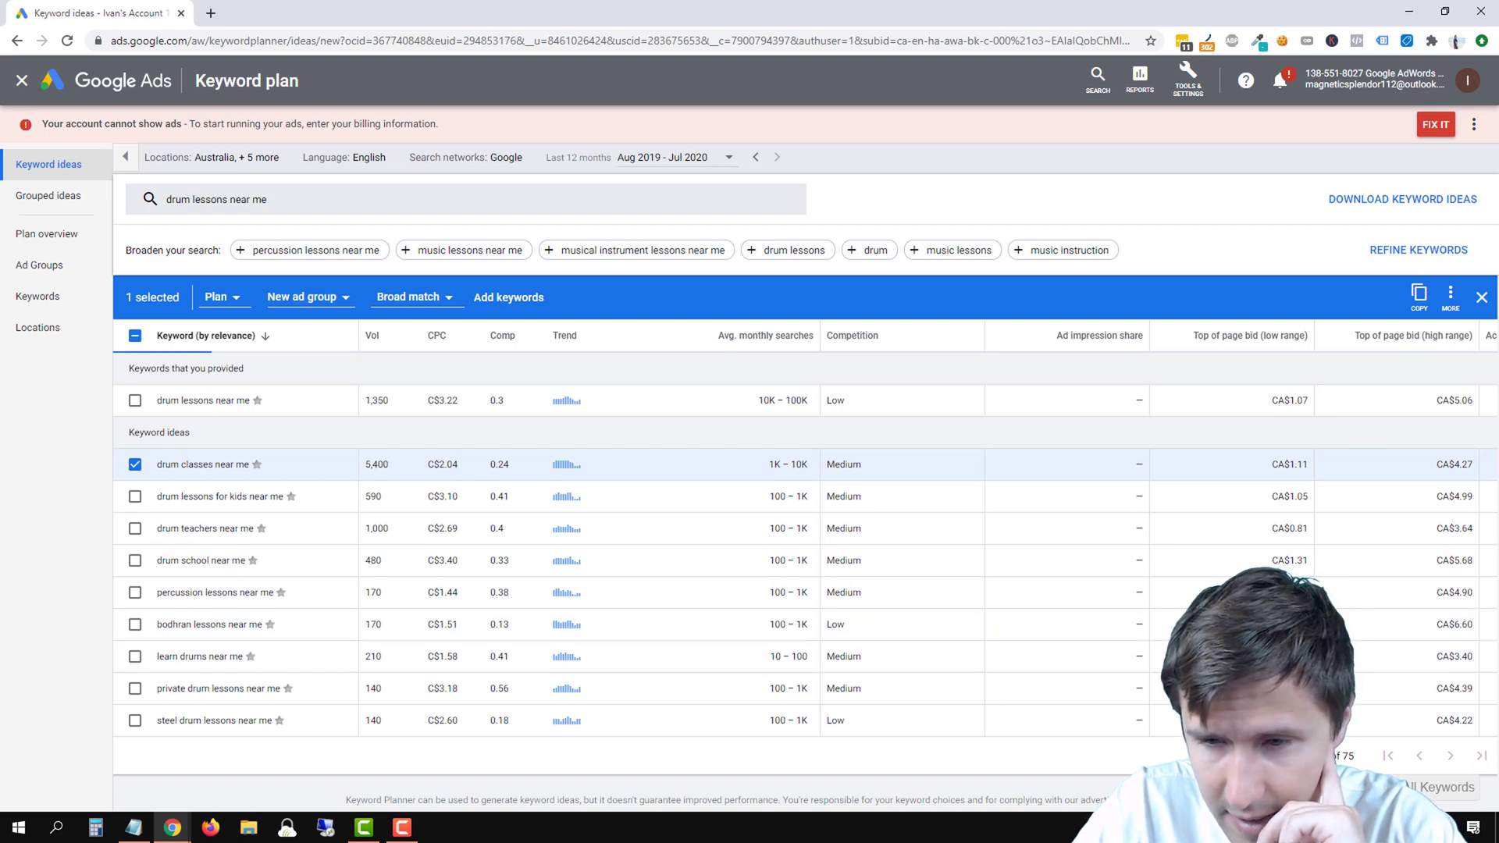
Select the keywords "drum lessons near me", "drum teachers near me", "learn drums near me" and "private drum lessons near me"
scroll(687, 556, "down", 4)
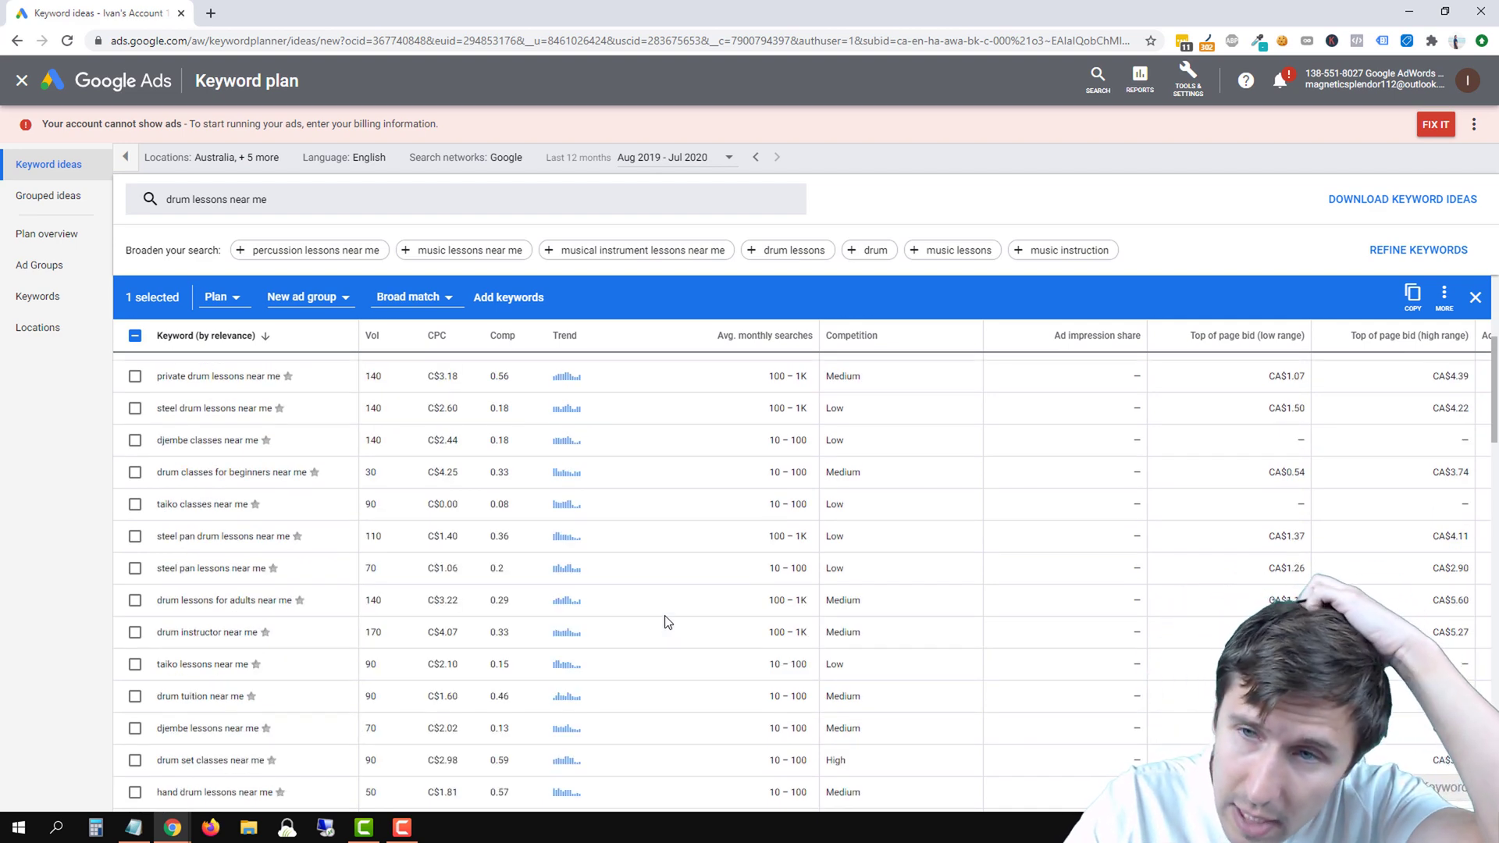
scroll(703, 607, "down", 6)
scroll(1027, 584, "up", 10)
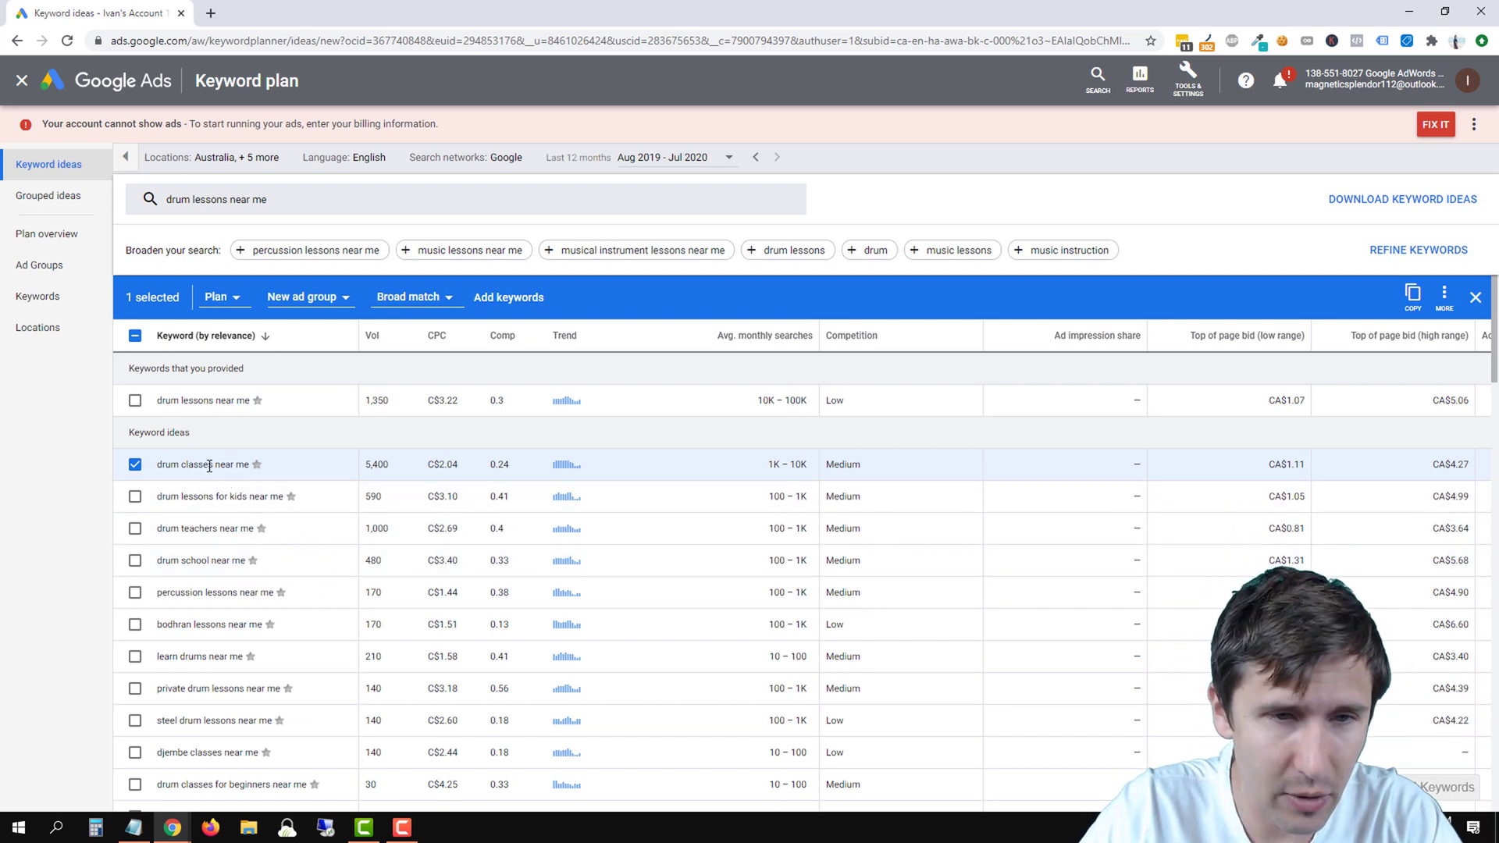
left_click(138, 405)
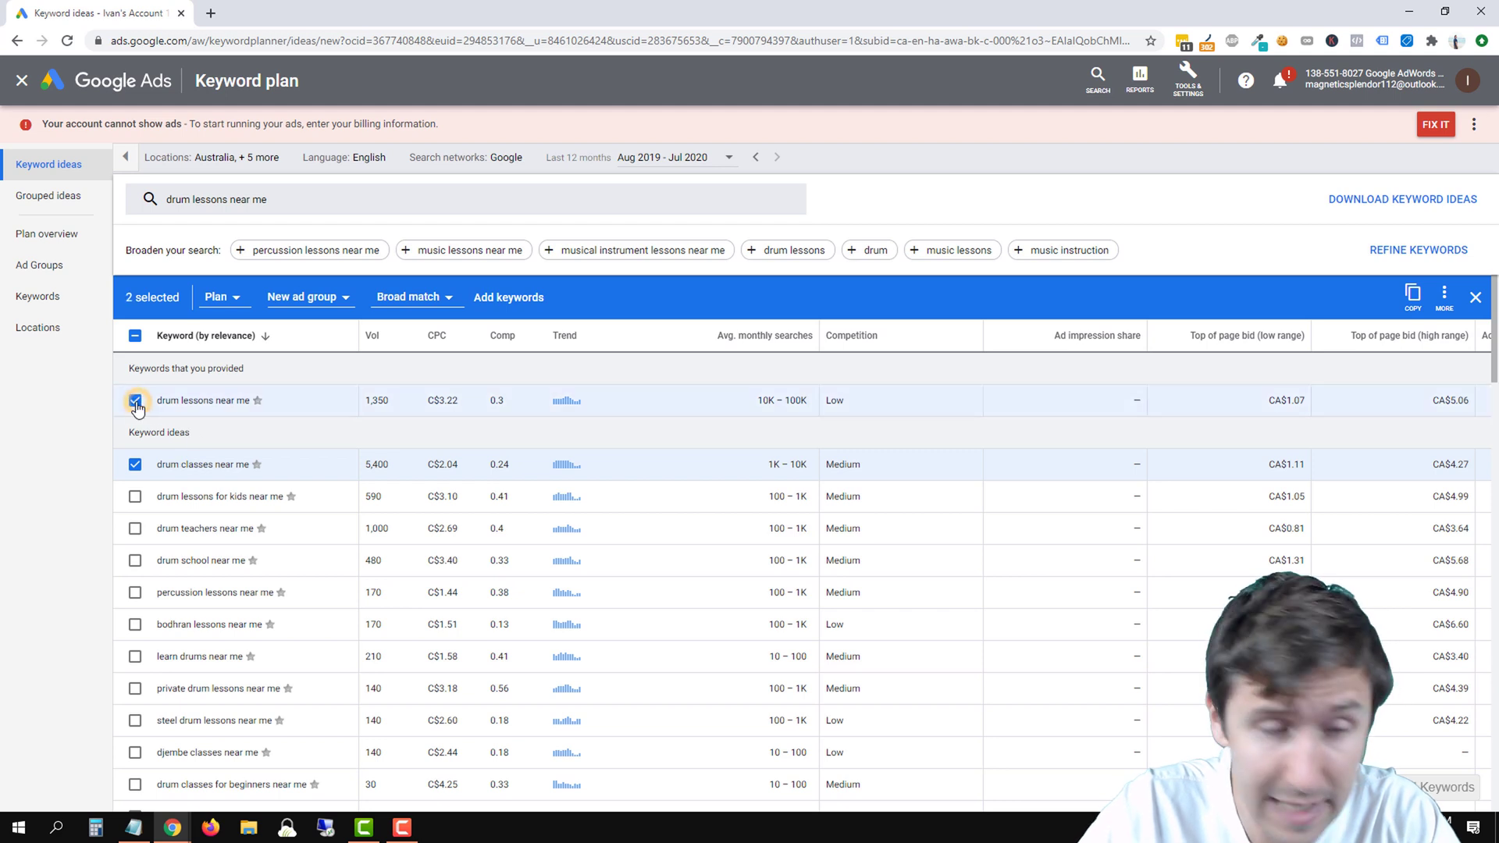
left_click(135, 530)
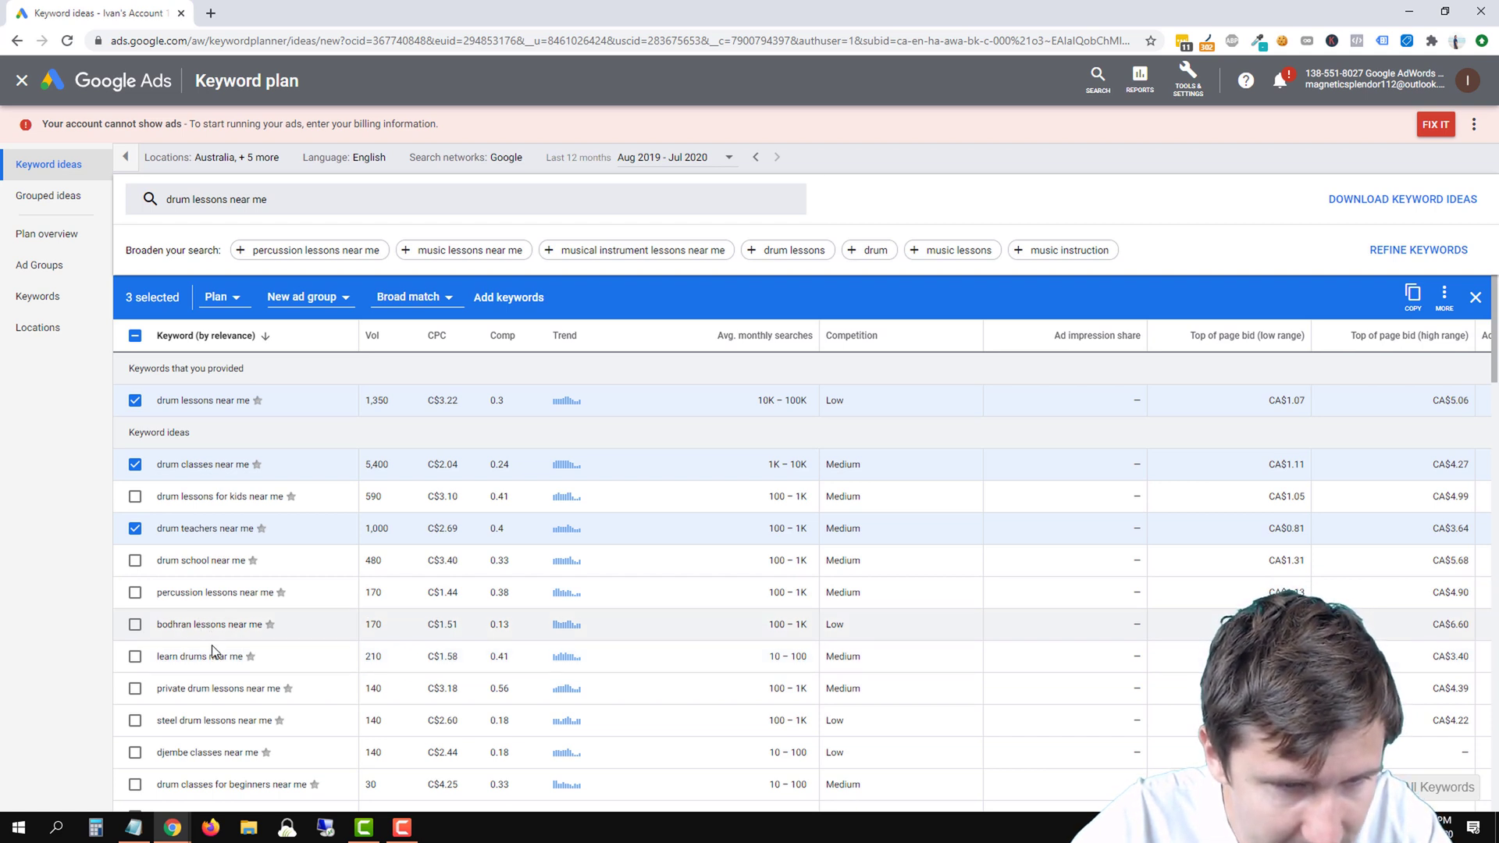
left_click(135, 656)
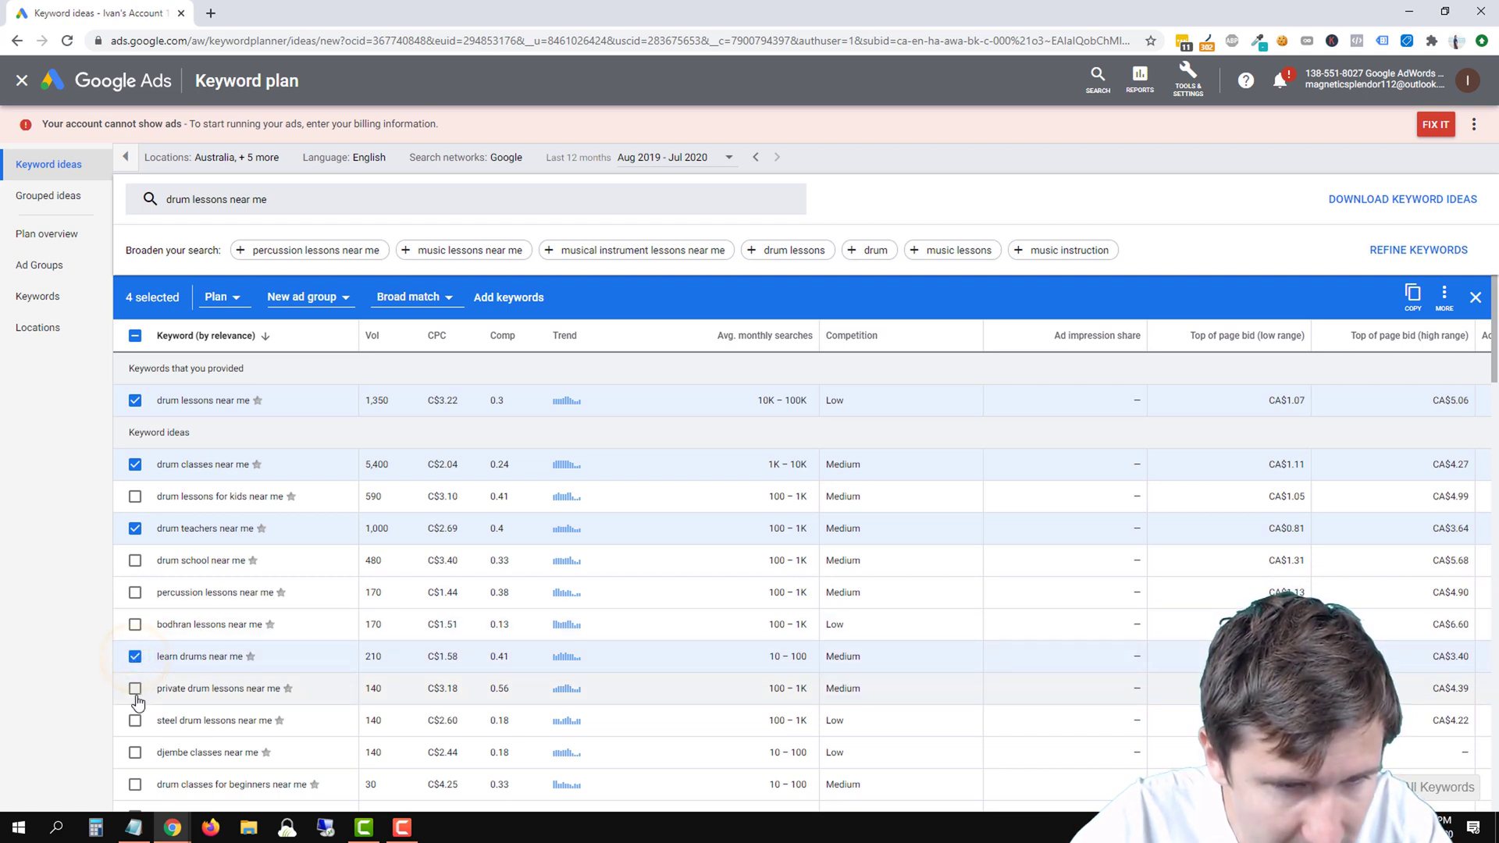
left_click(135, 689)
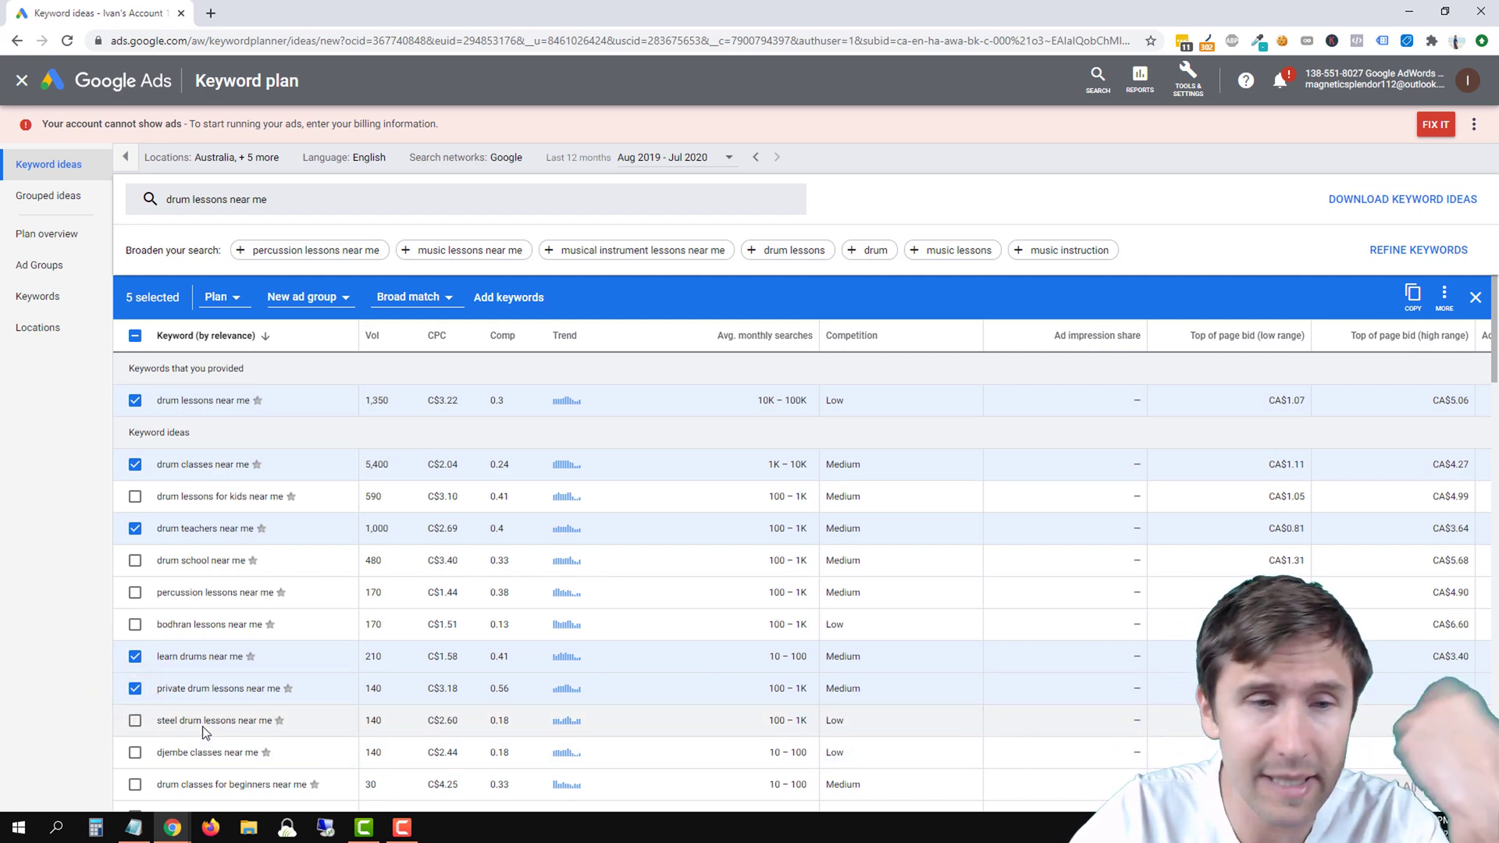
Add the ideas "drum classes for beginners near me" and "drum instructor near me" to the selection
scroll(274, 682, "down", 2)
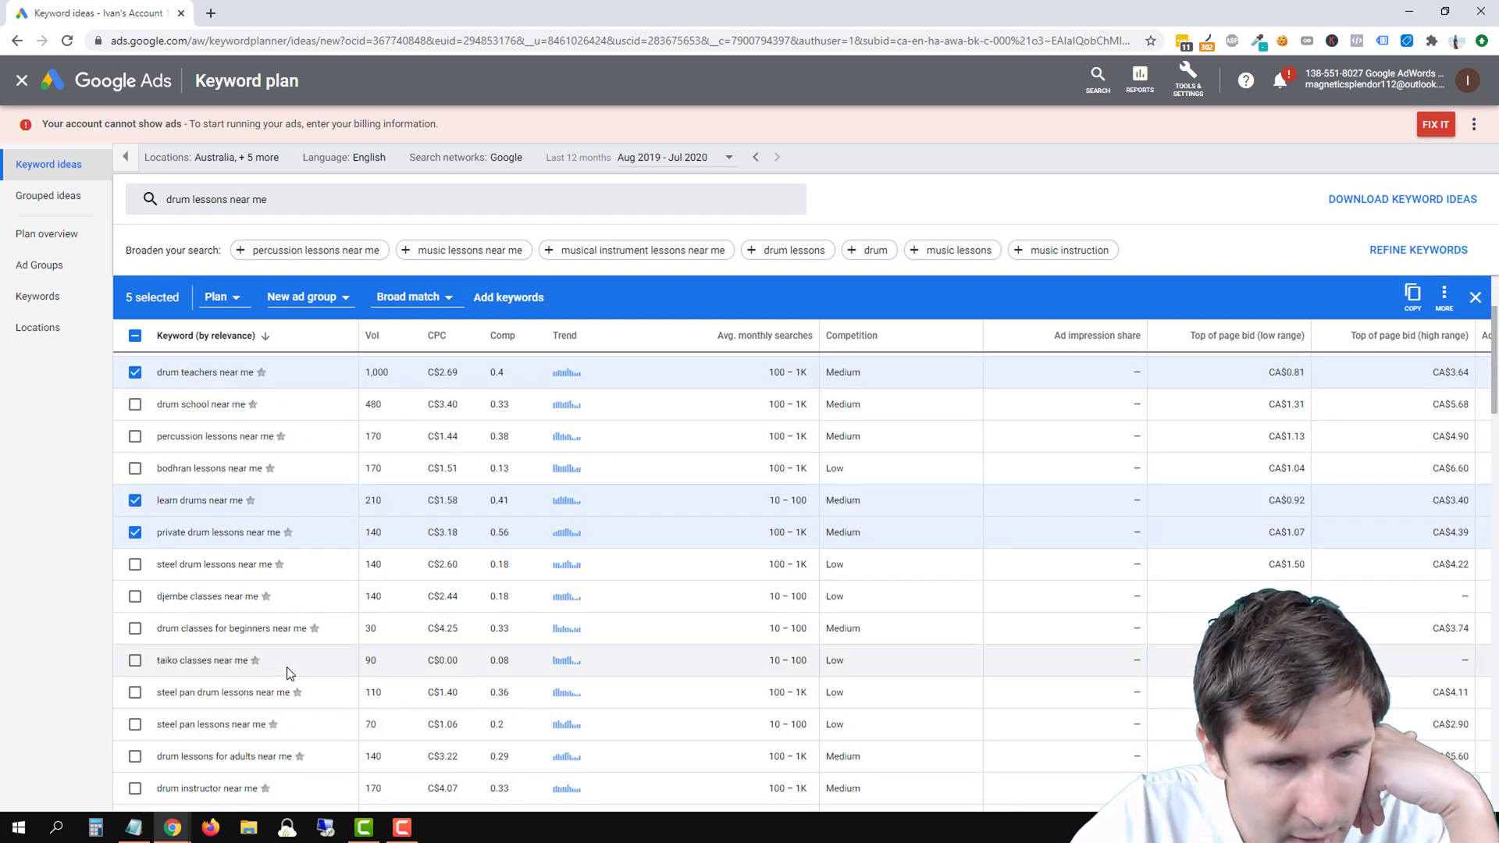
scroll(287, 673, "down", 1)
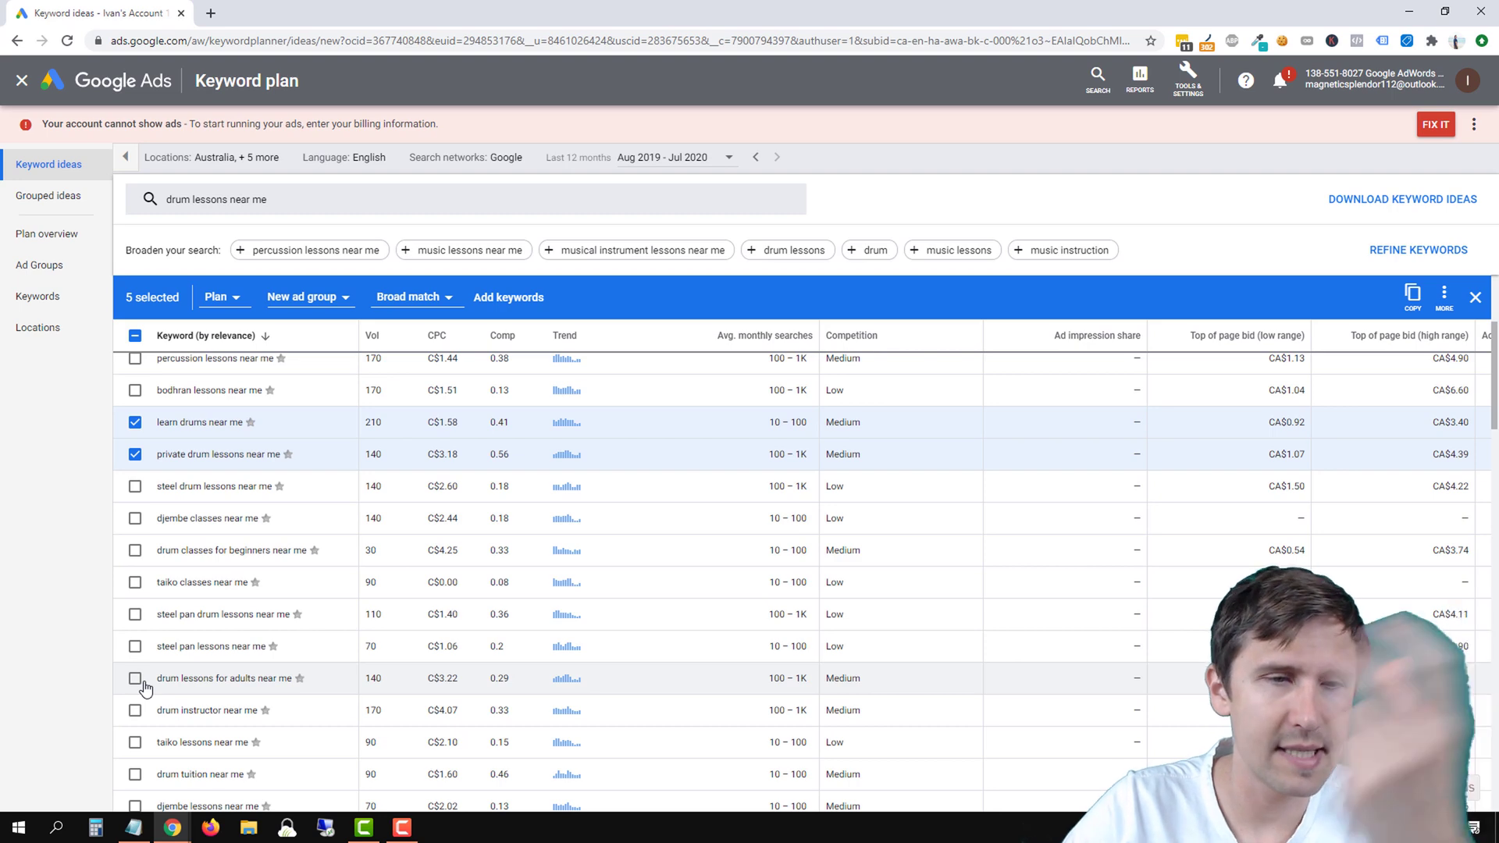
scroll(175, 672, "up", 3)
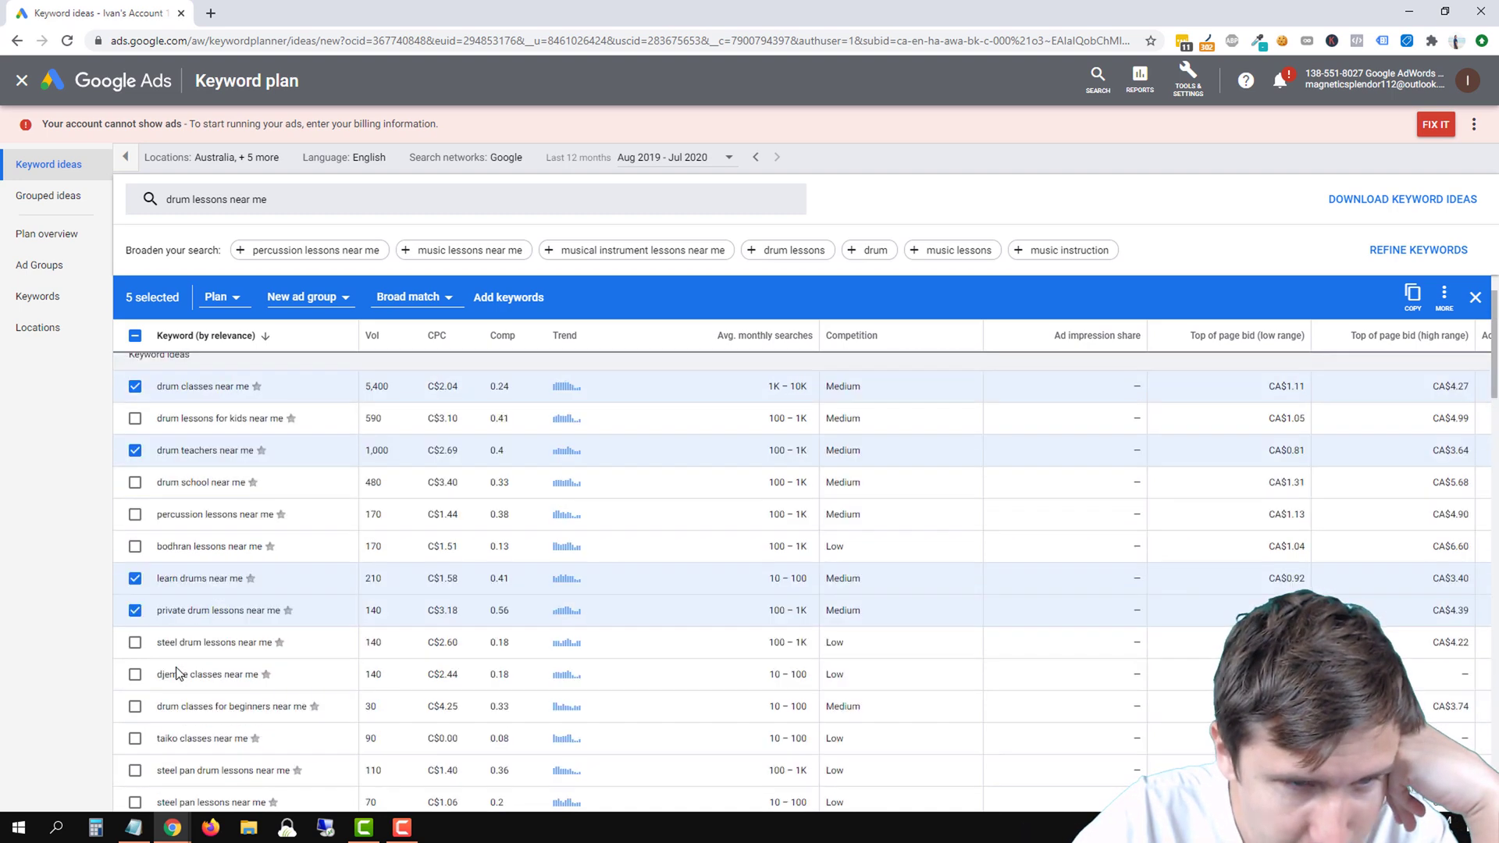
scroll(176, 676, "down", 3)
scroll(170, 671, "up", 1)
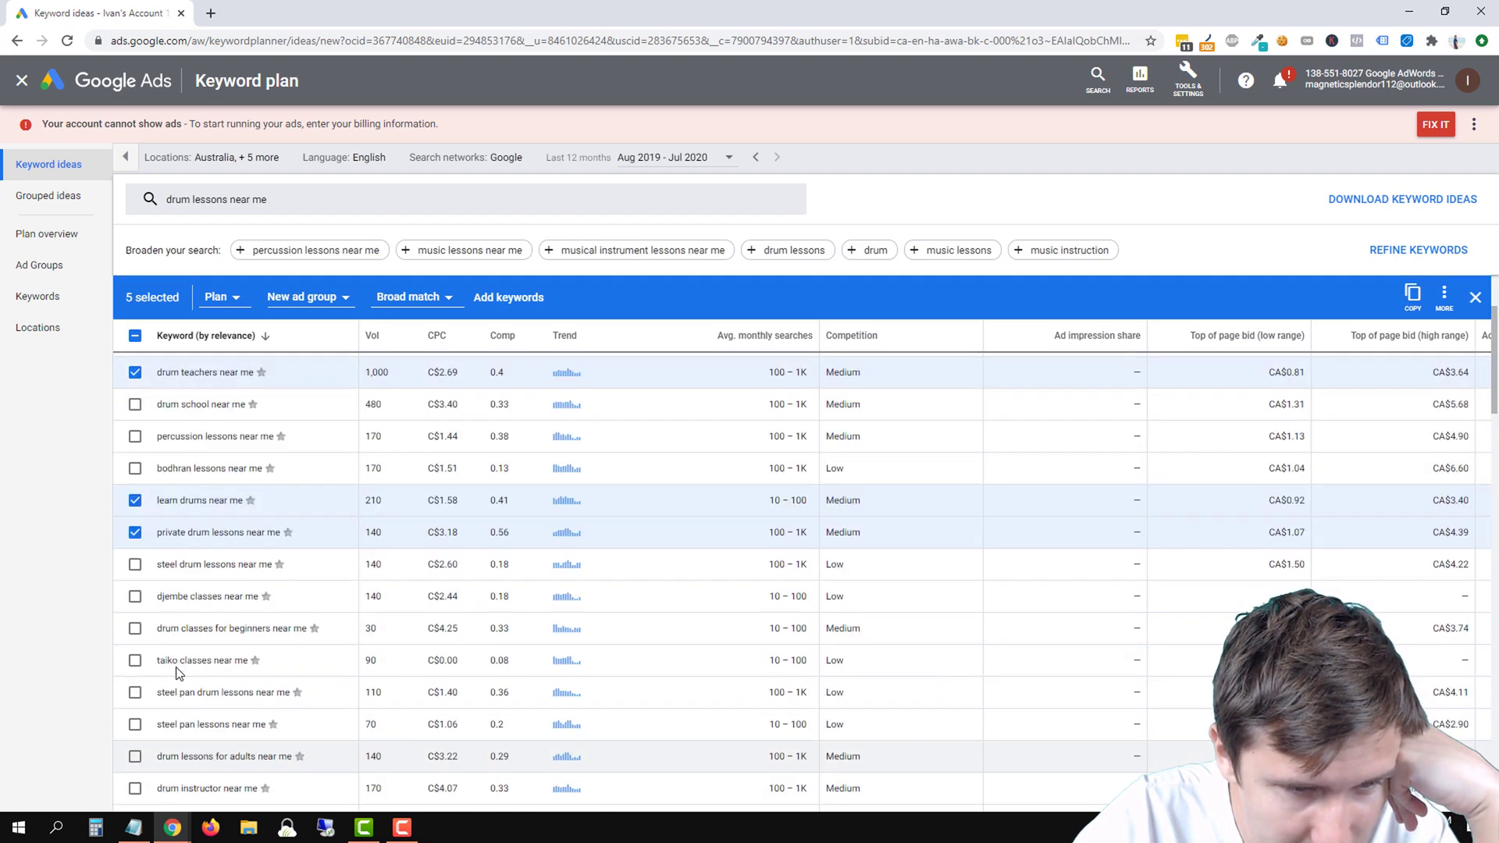
scroll(173, 670, "down", 1)
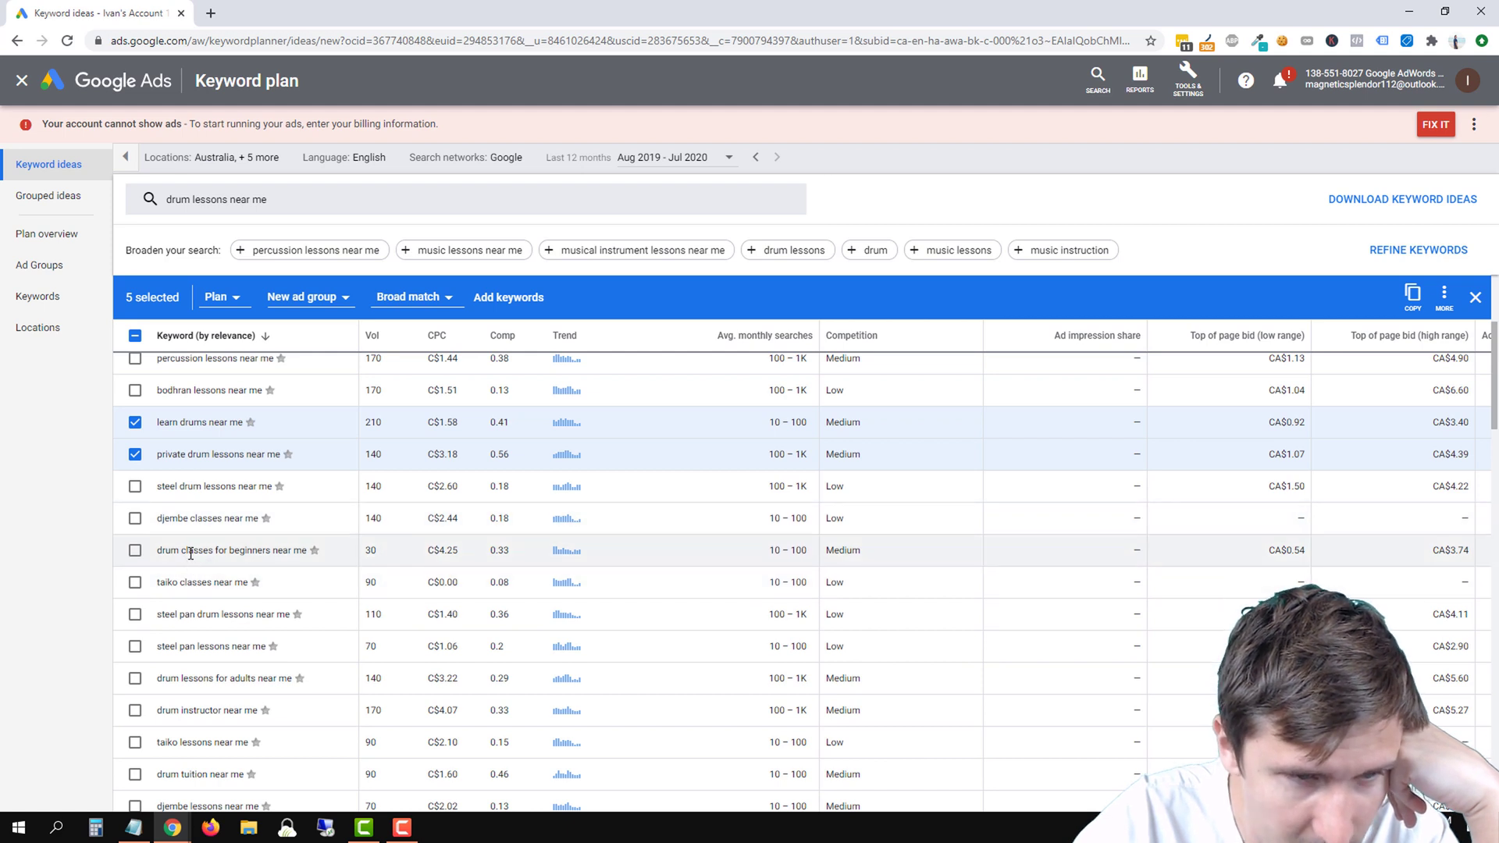
left_click(135, 551)
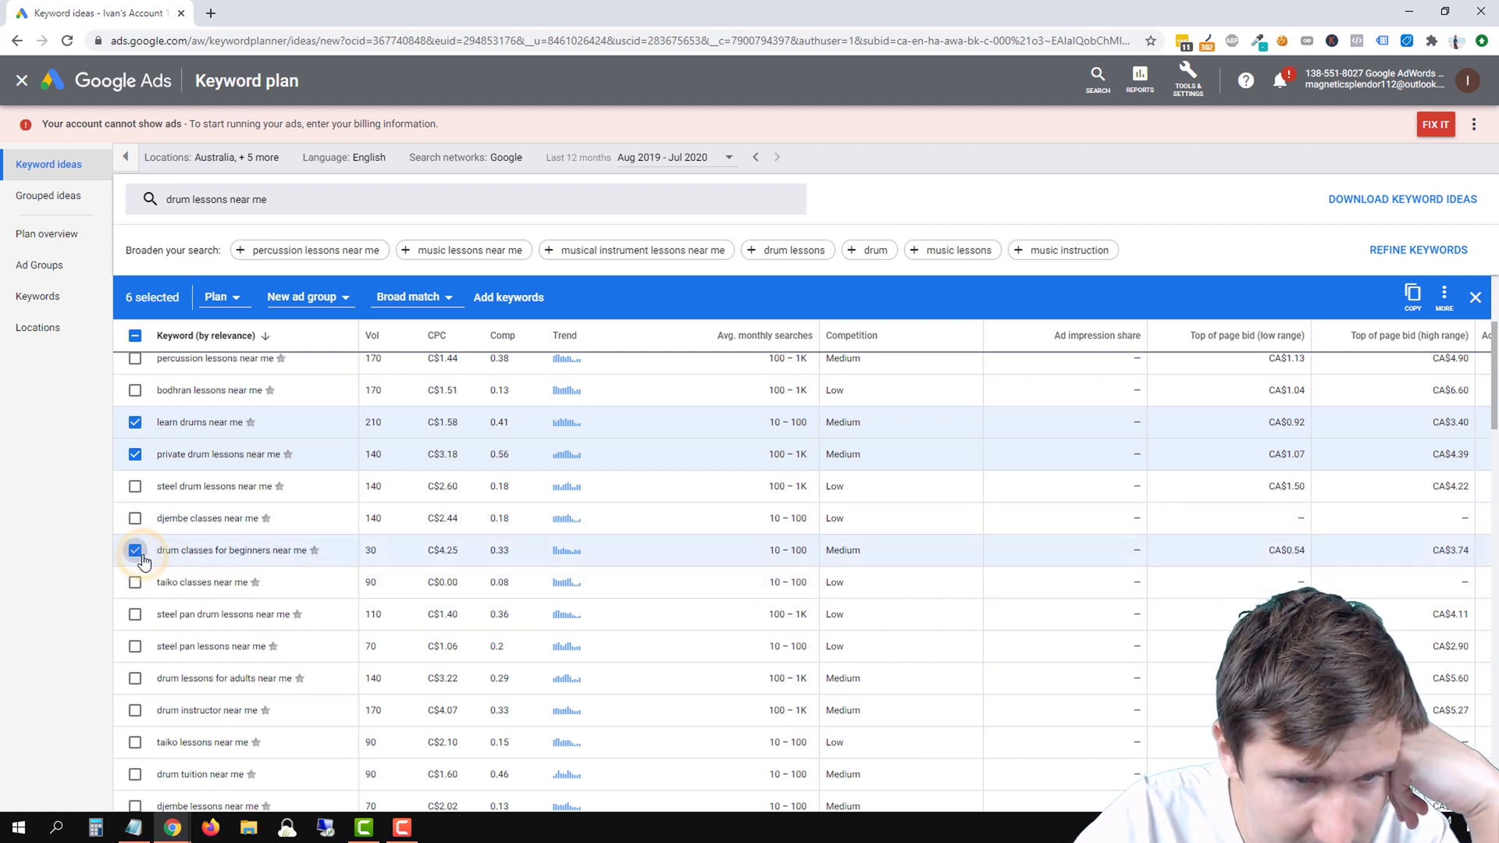
scroll(160, 556, "down", 1)
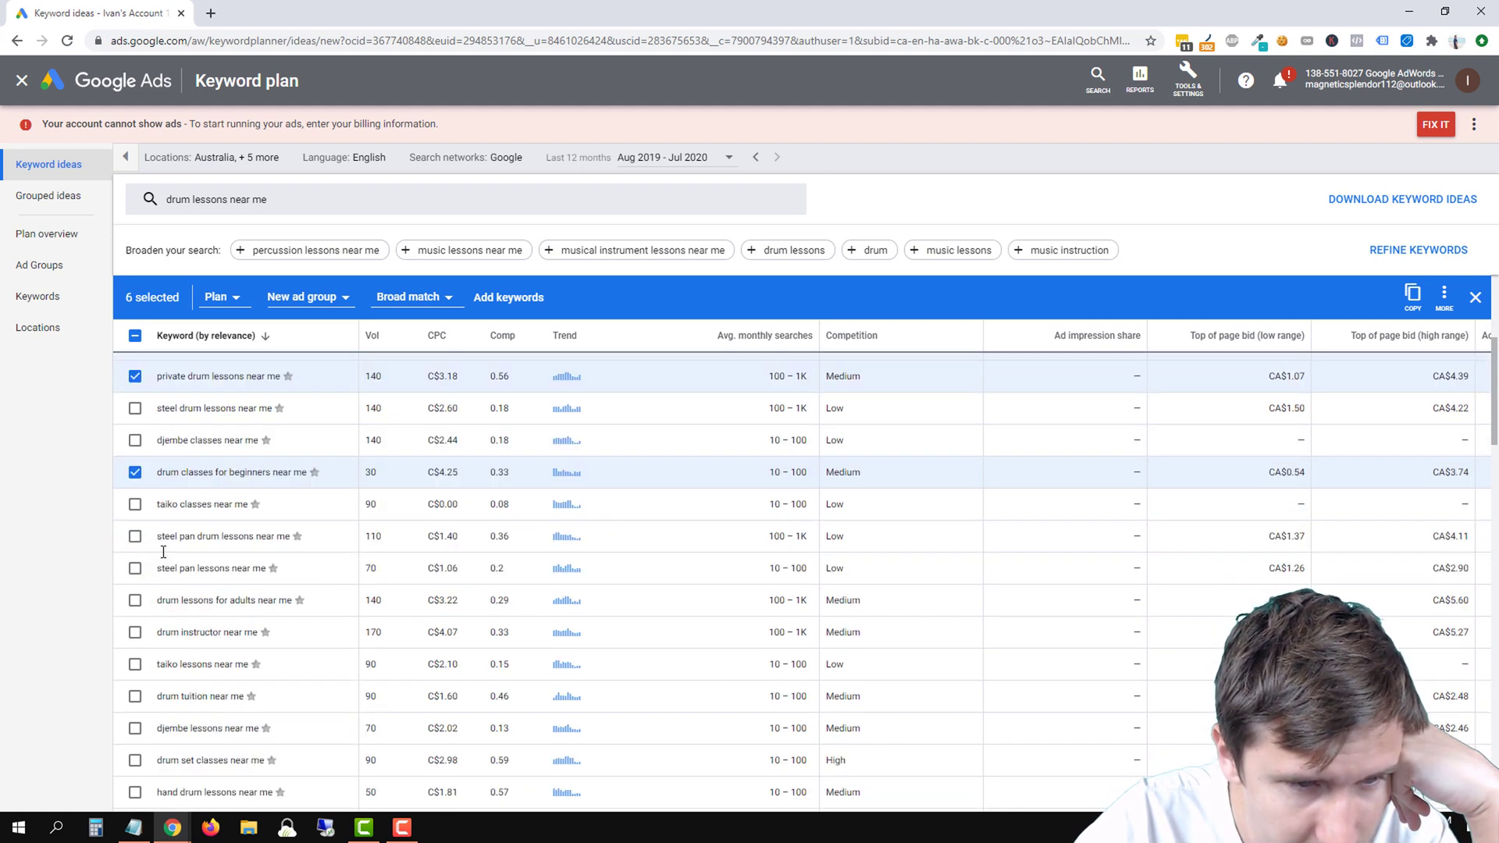
left_click(135, 633)
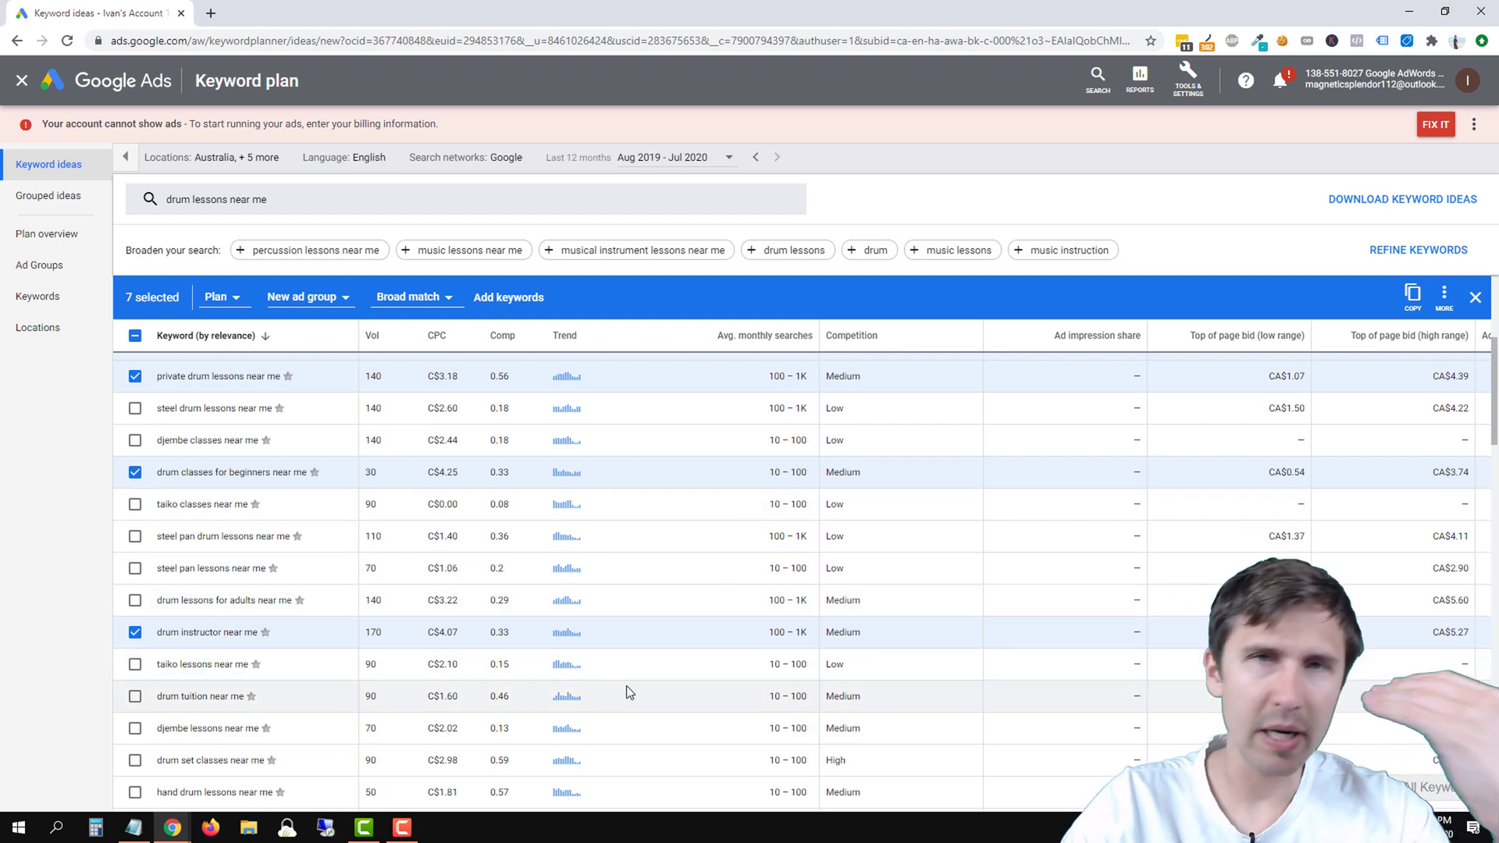
Review the selected ideas and also select "drum set classes near me" further down the list
scroll(783, 461, "up", 4)
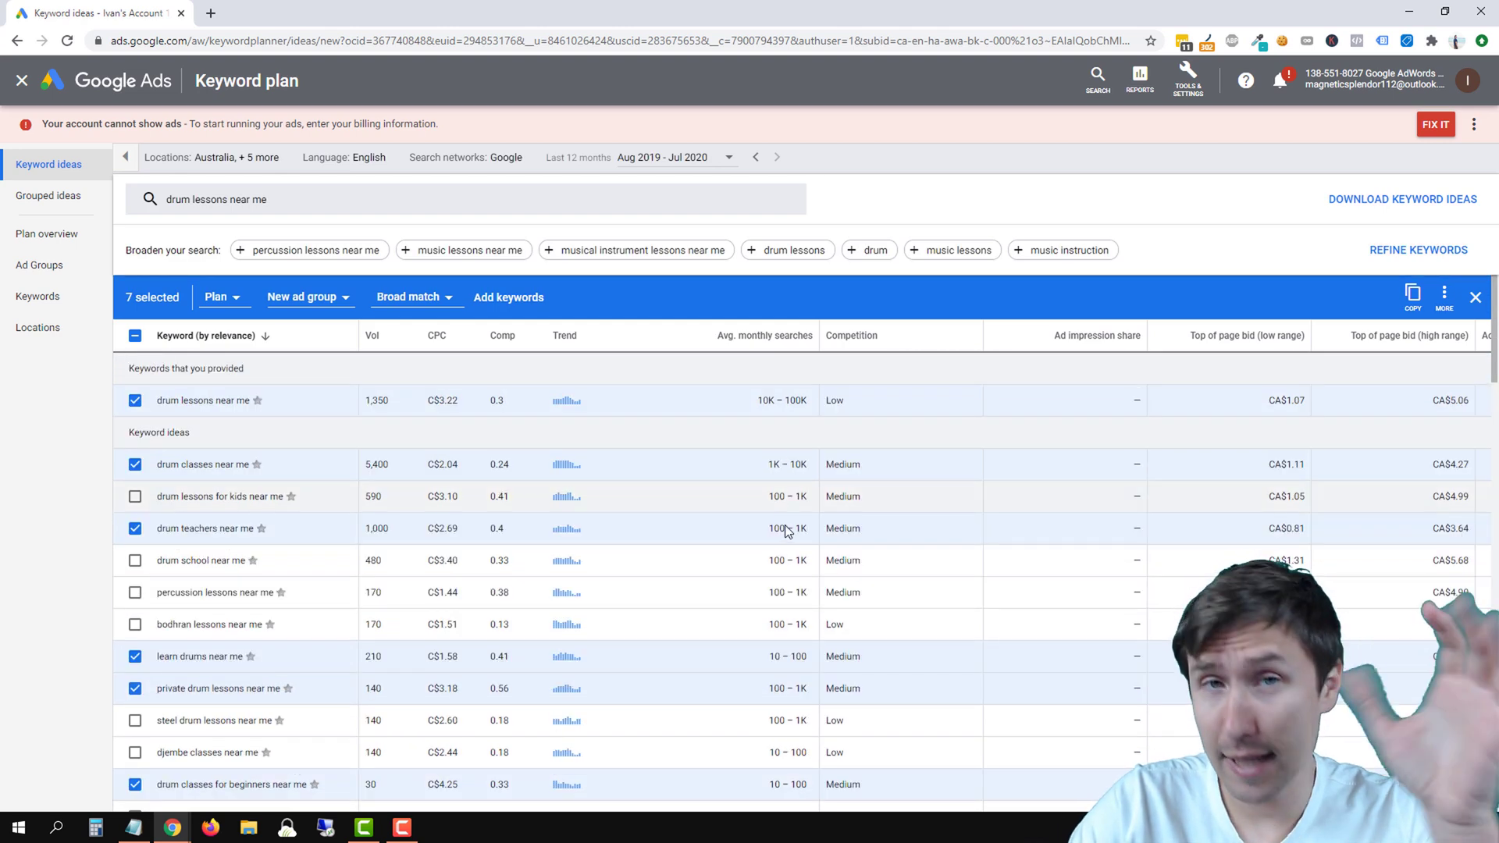
scroll(773, 508, "down", 3)
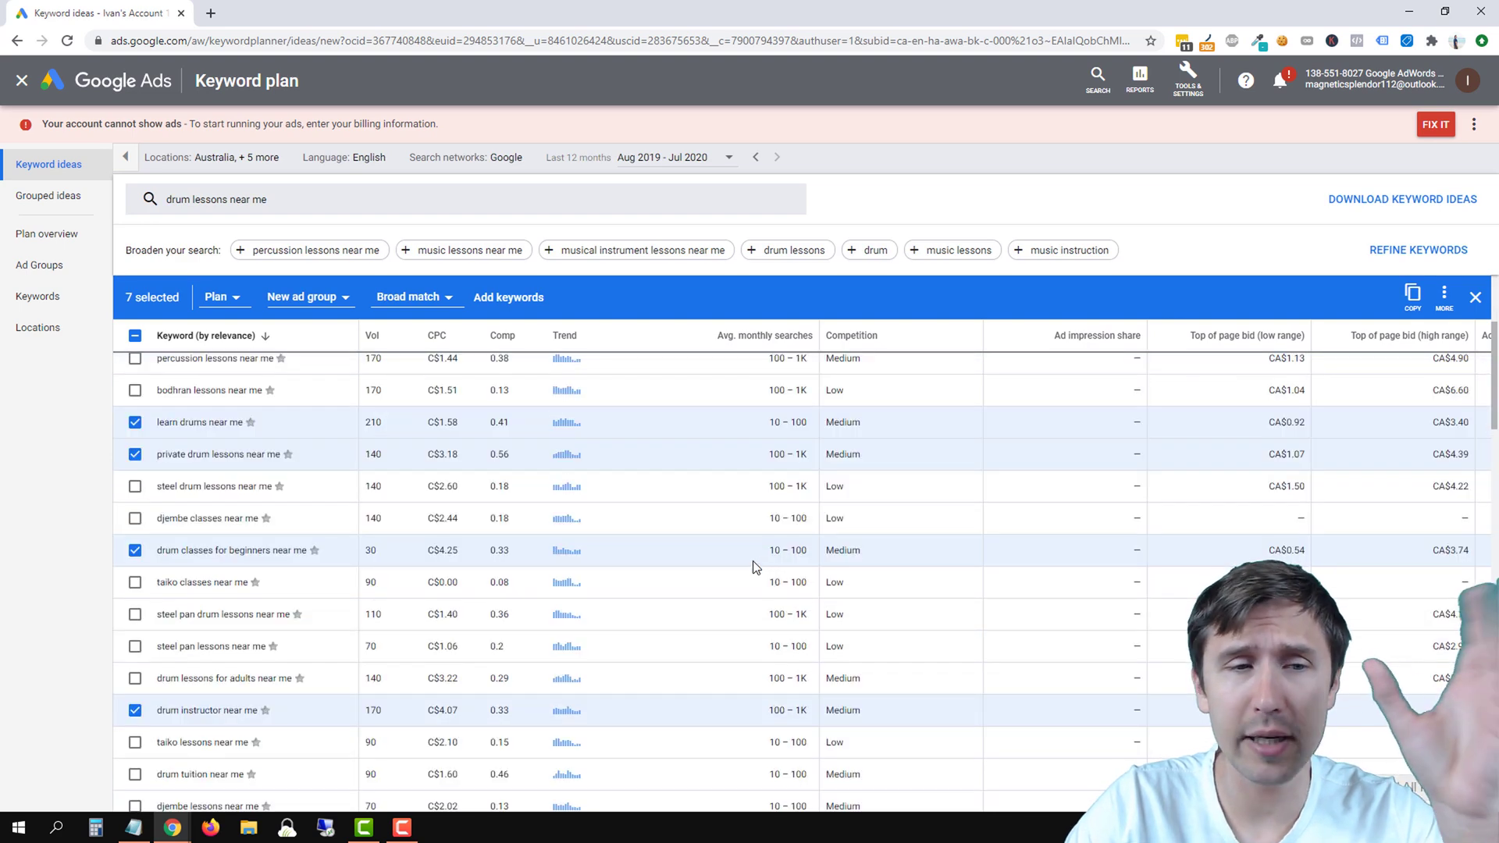
scroll(750, 562, "down", 2)
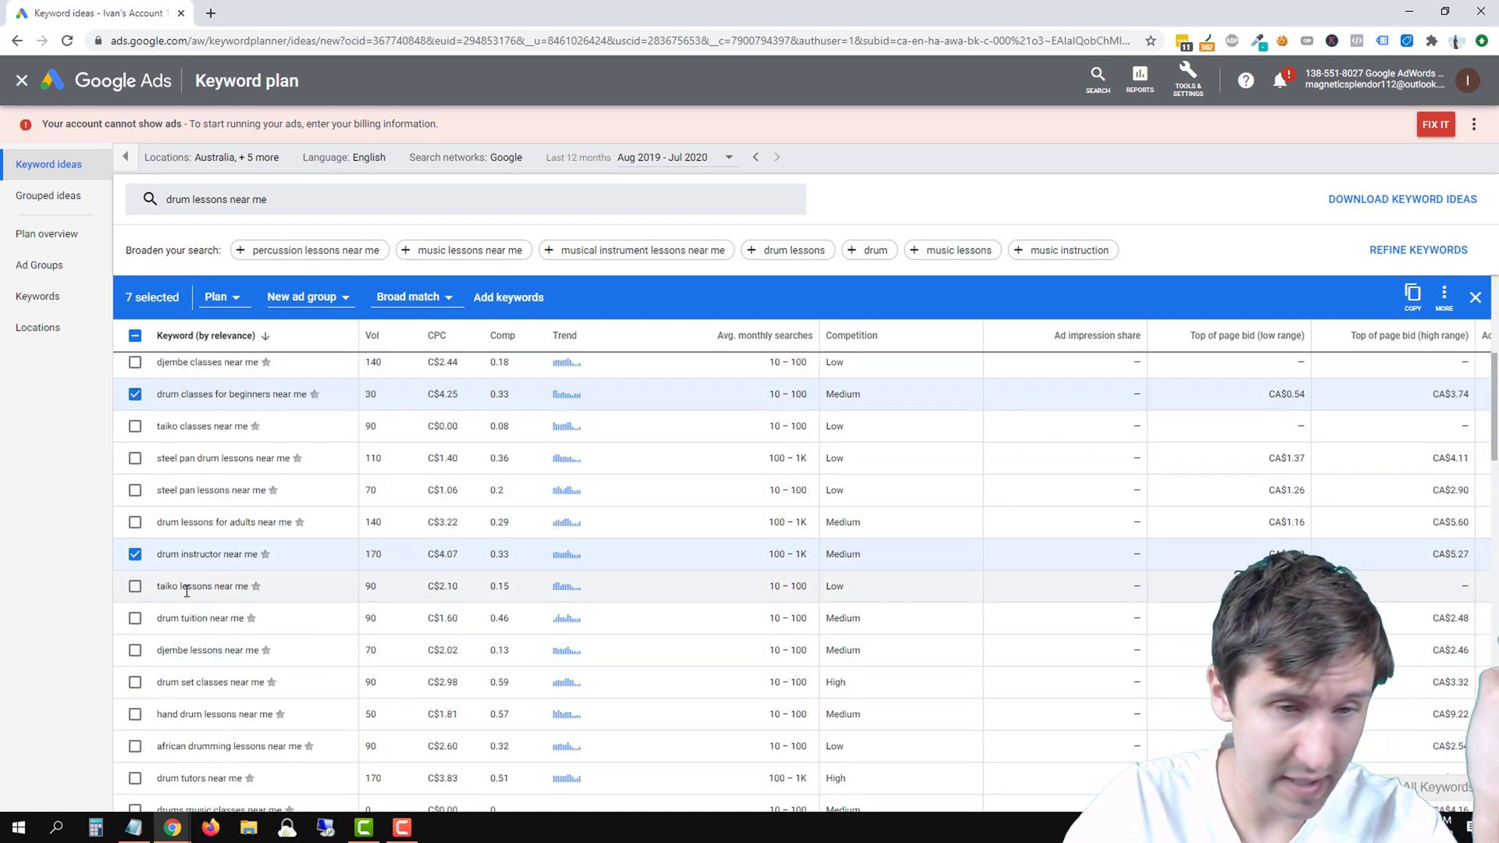
scroll(187, 591, "down", 1)
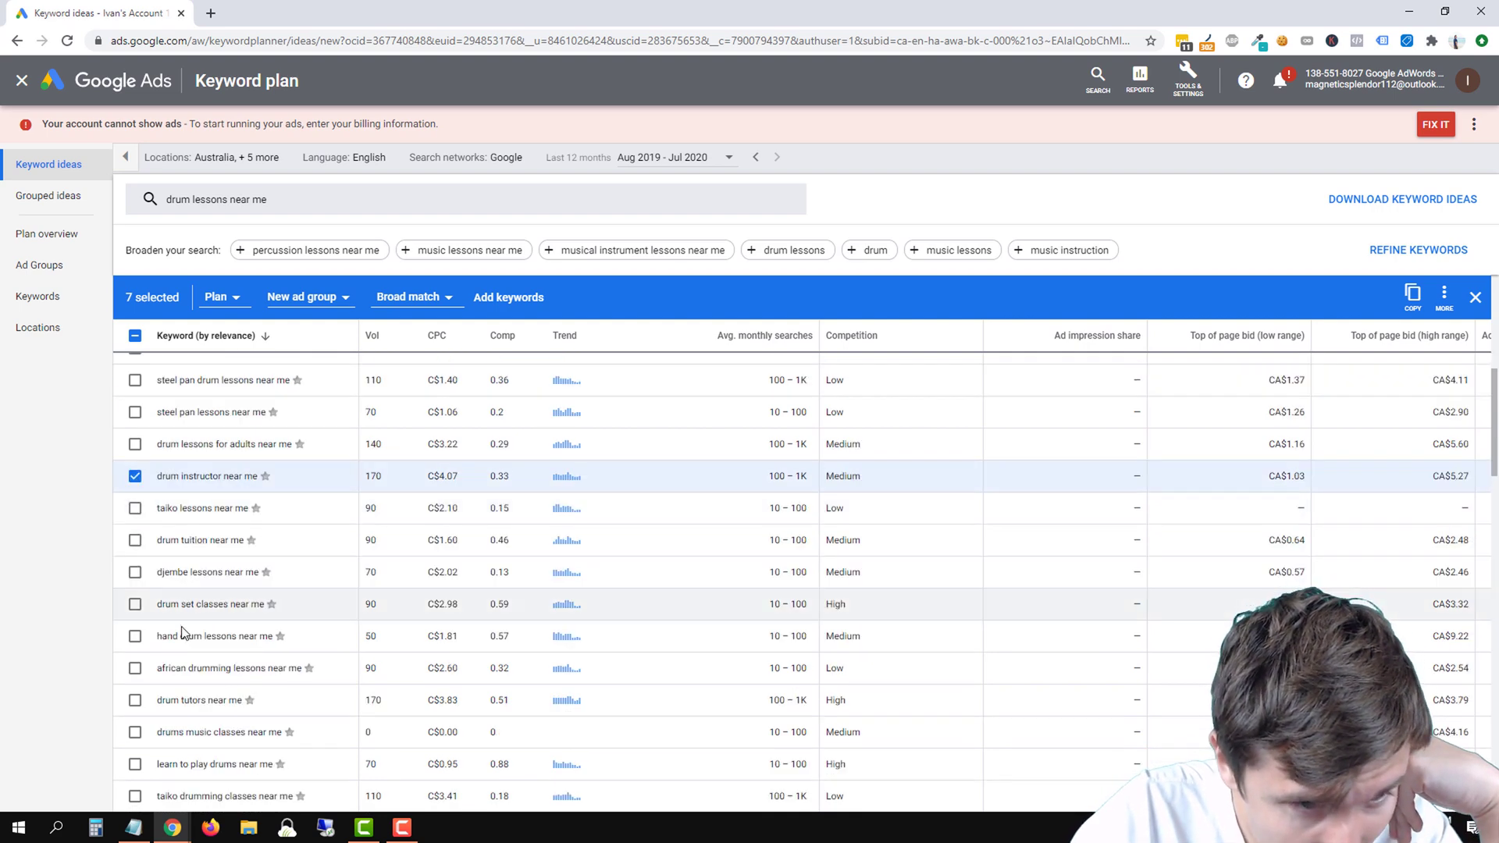
left_click(135, 609)
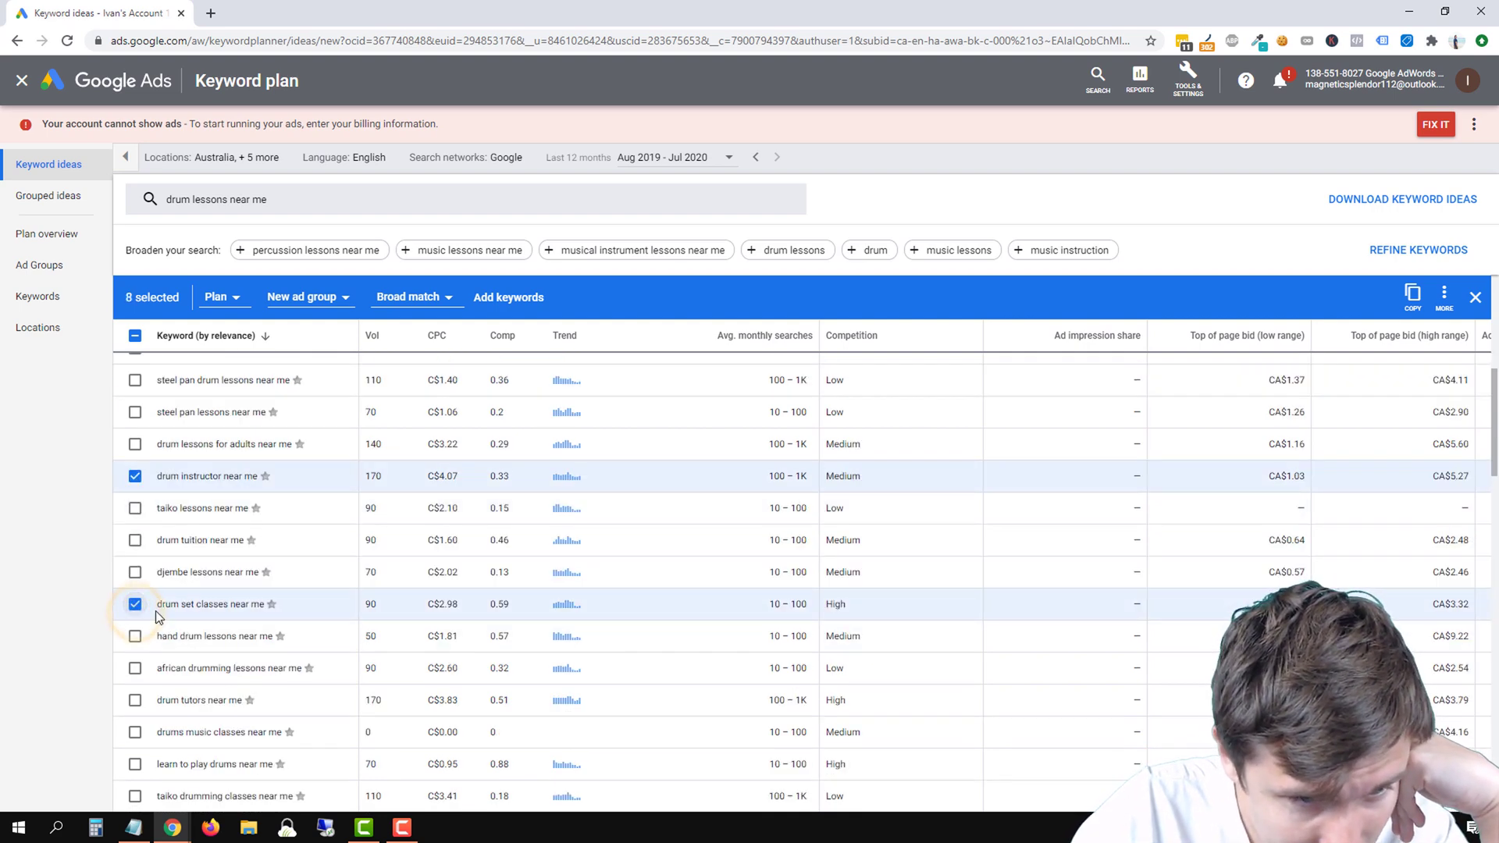
Add the idea "drum tutors near me" to the keyword selection
scroll(156, 611, "down", 1)
left_click(136, 624)
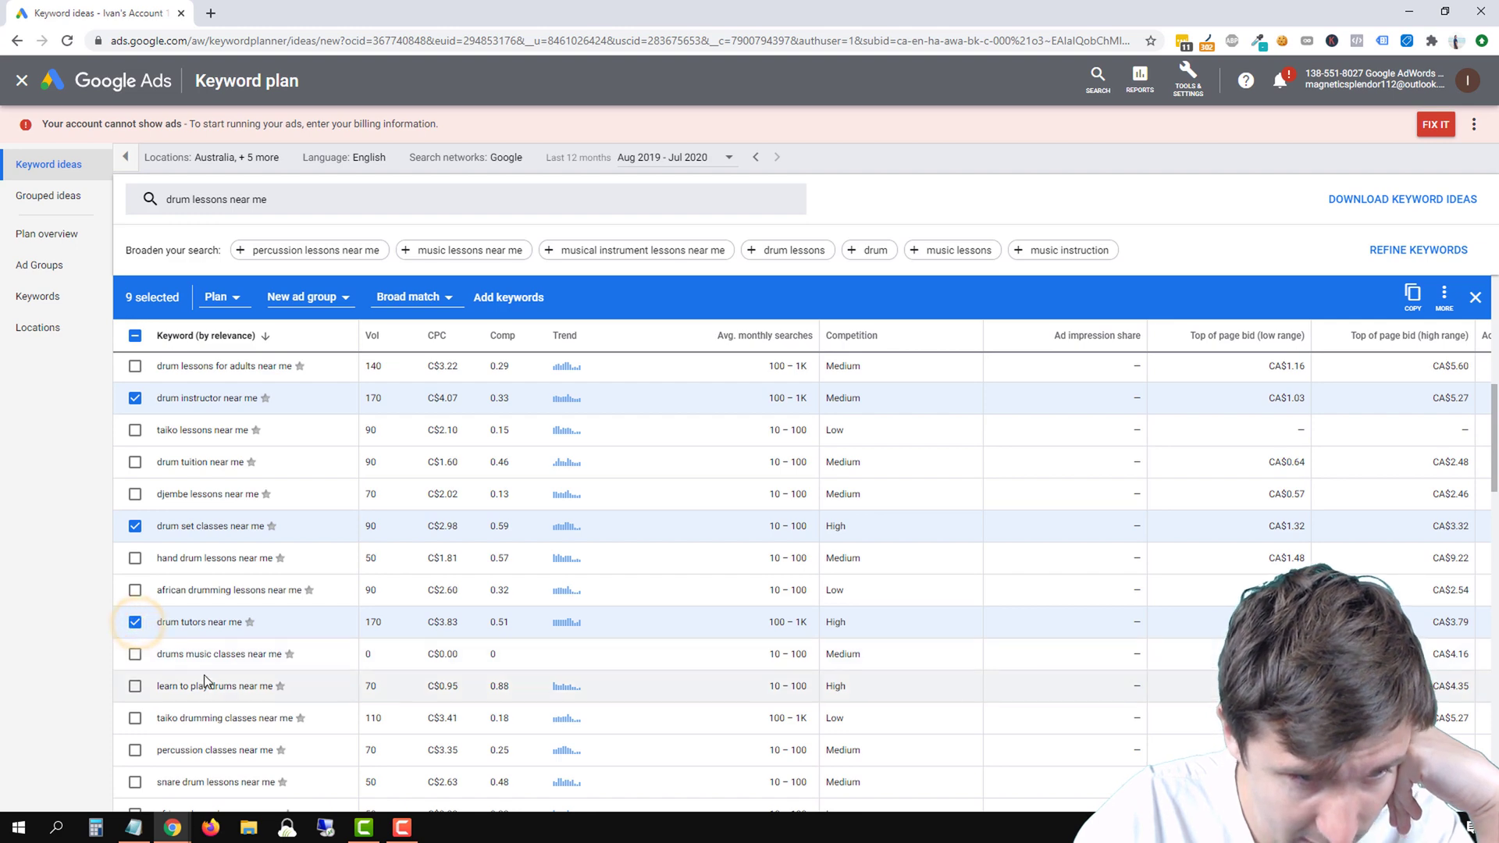
scroll(201, 679, "down", 2)
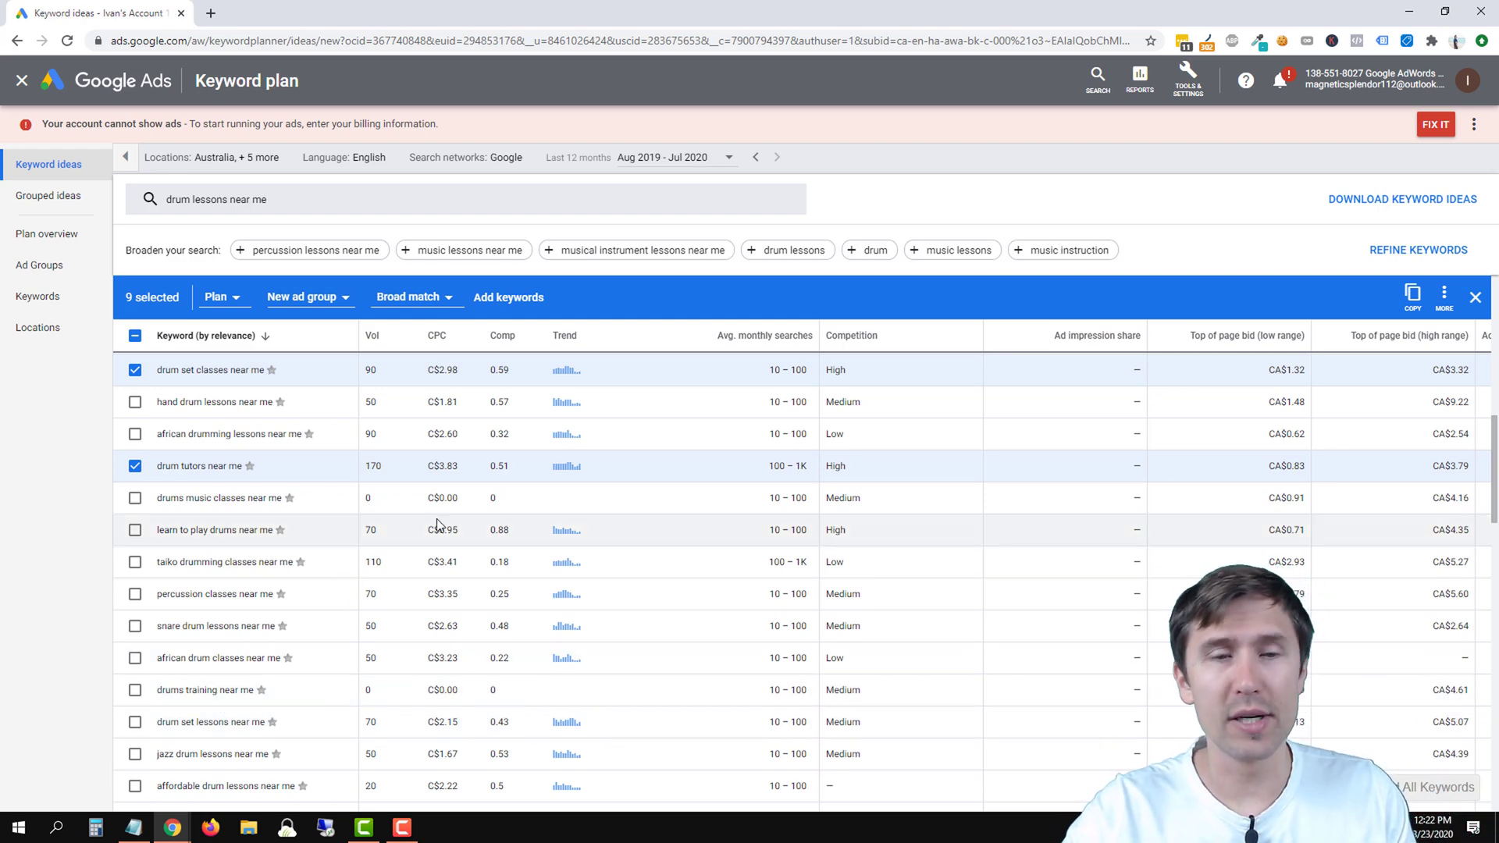
Review the ideas selected so far from the start of the list and also select "learn to play drums near me"
scroll(437, 525, "up", 5)
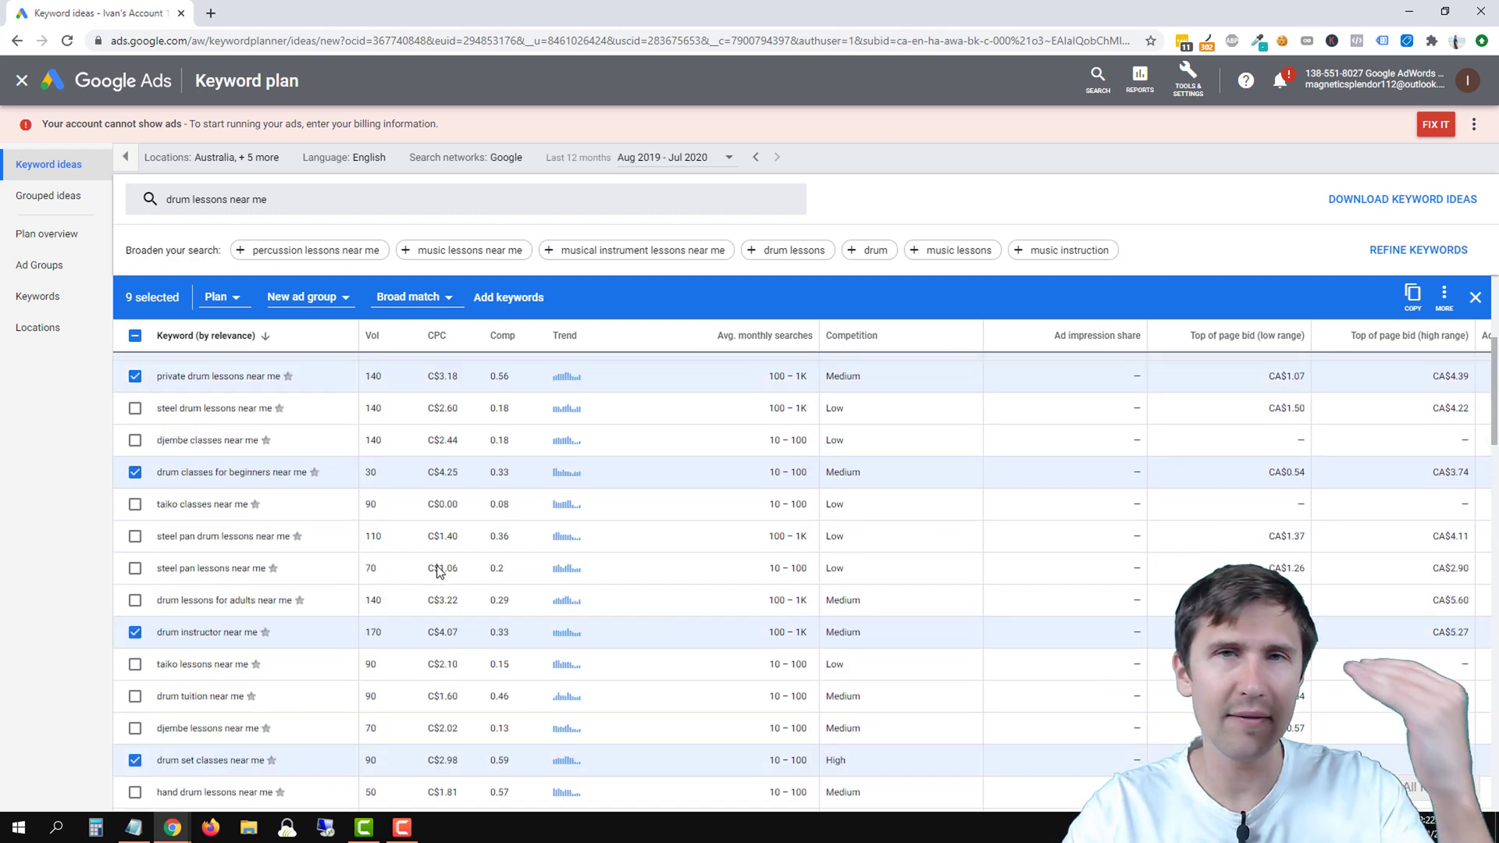
scroll(439, 570, "up", 1)
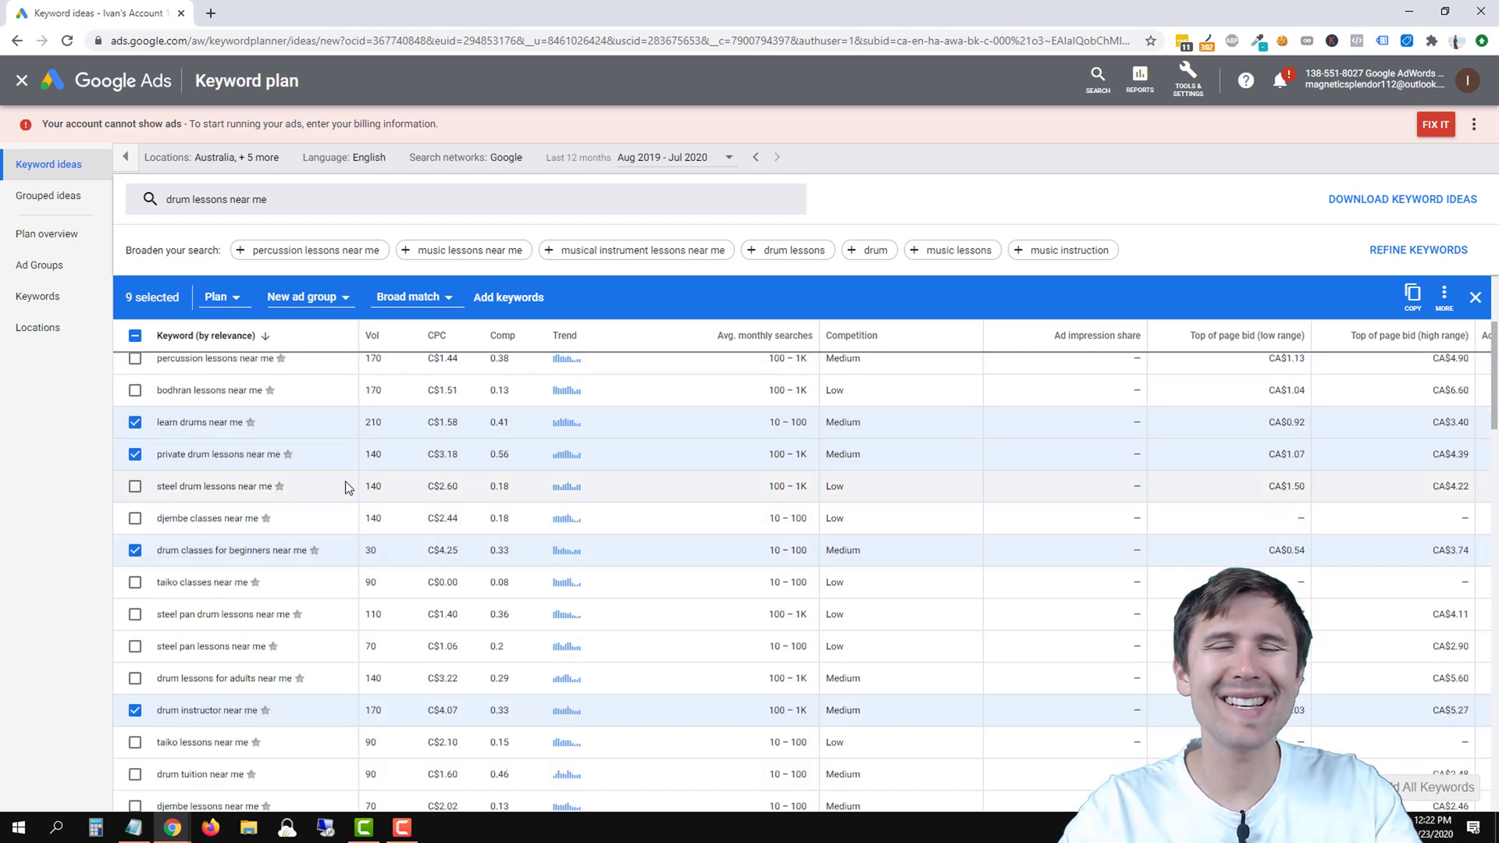
scroll(273, 531, "up", 2)
scroll(270, 537, "up", 1)
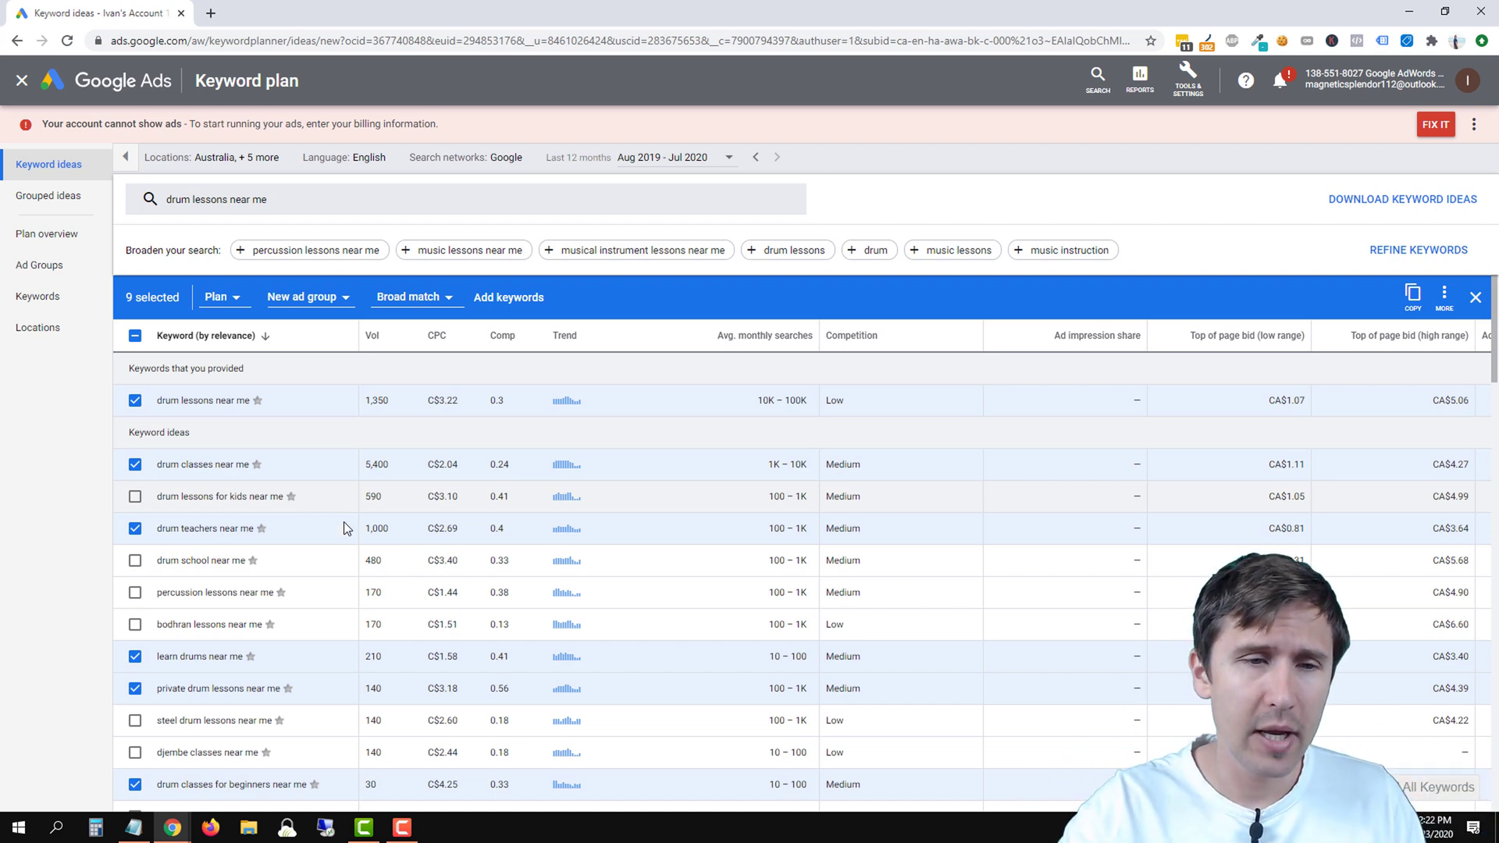
scroll(343, 521, "down", 1)
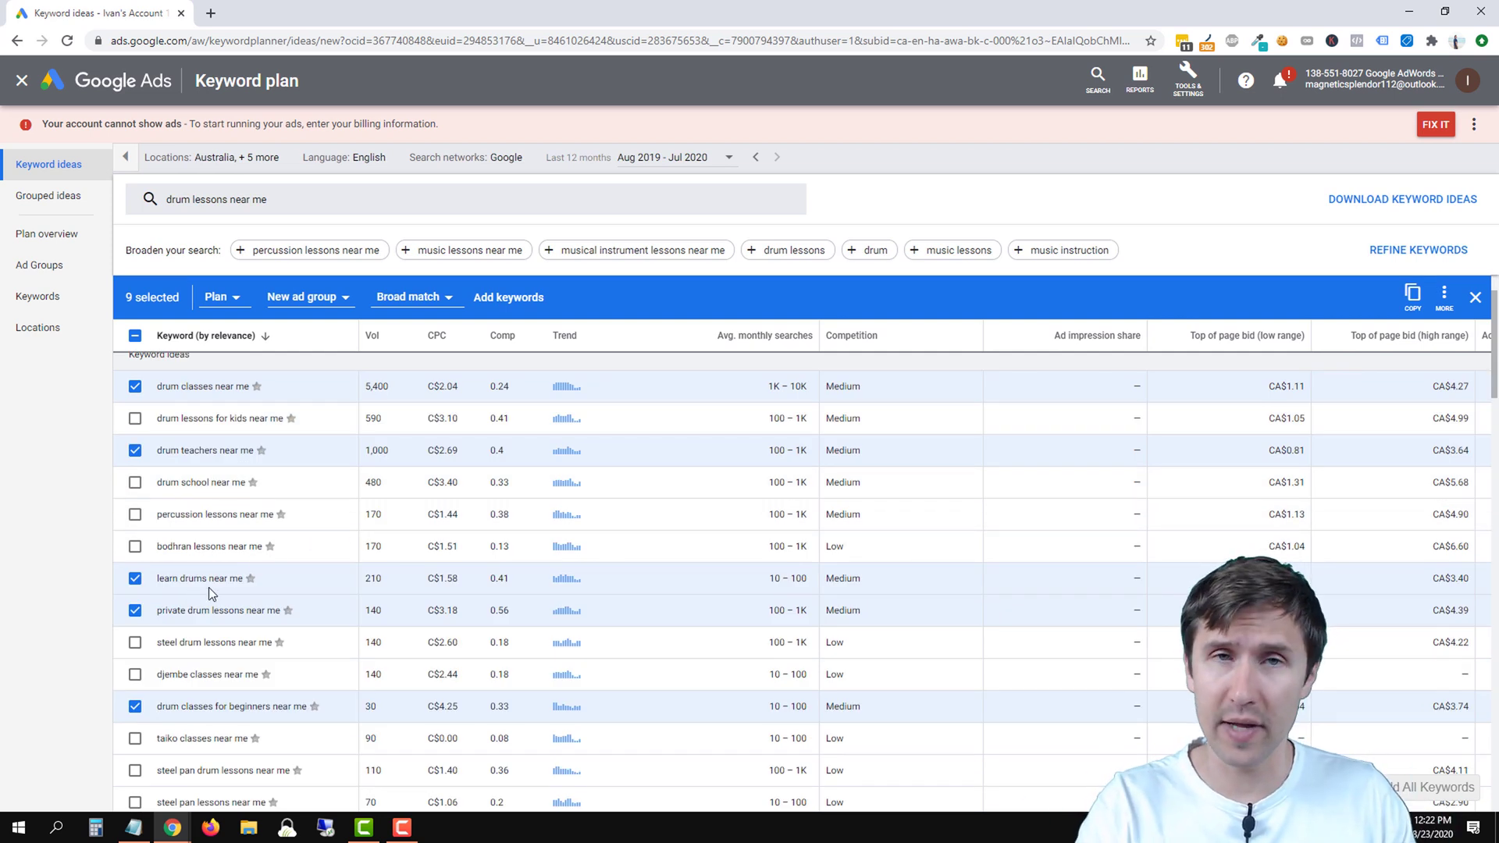
scroll(335, 562, "down", 3)
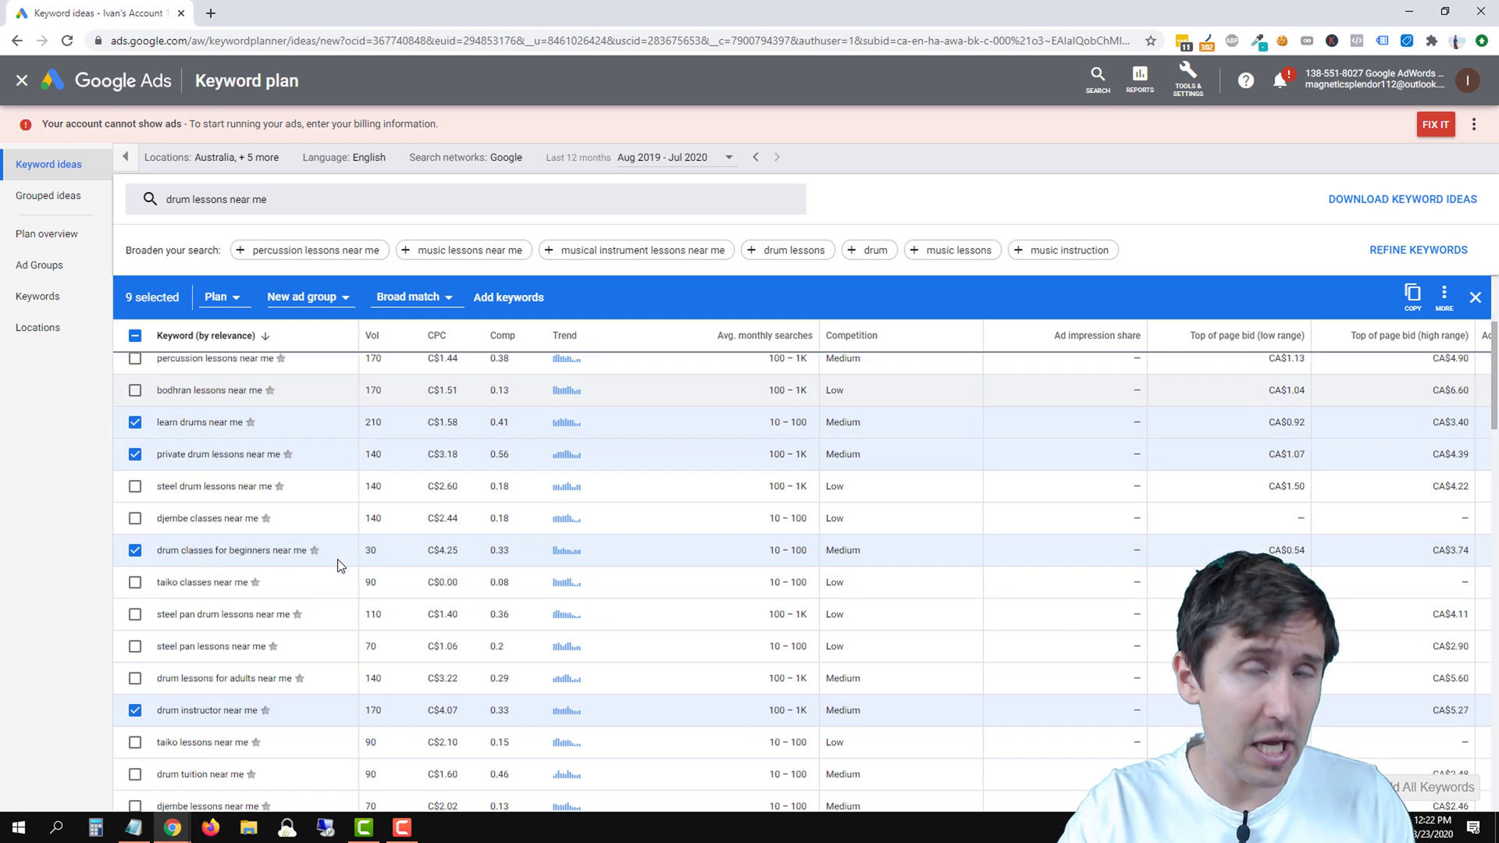
scroll(332, 584, "down", 3)
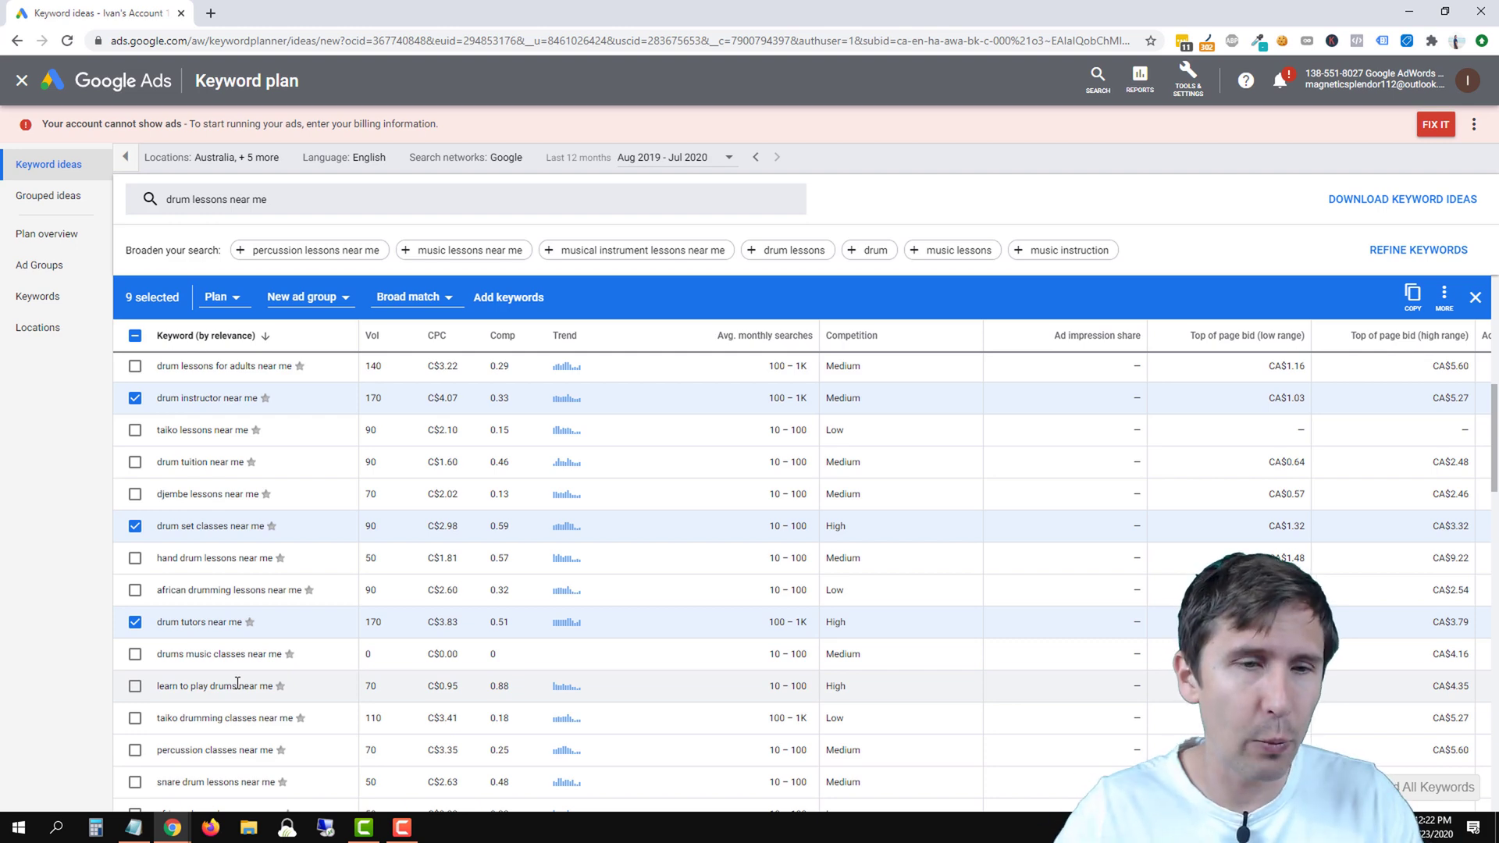
scroll(245, 670, "down", 2)
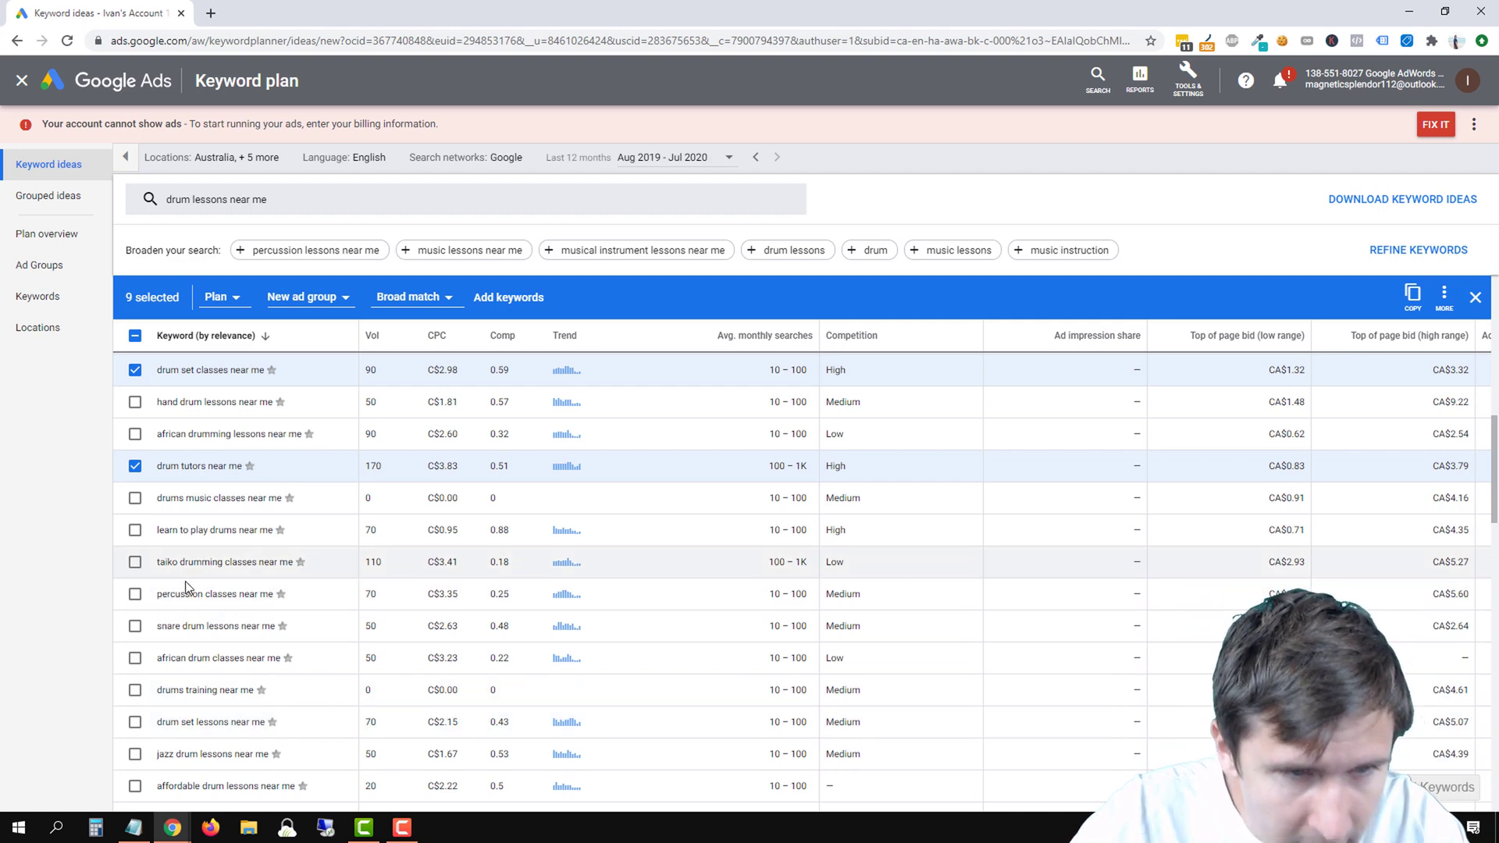
scroll(195, 593, "down", 1)
left_click(135, 452)
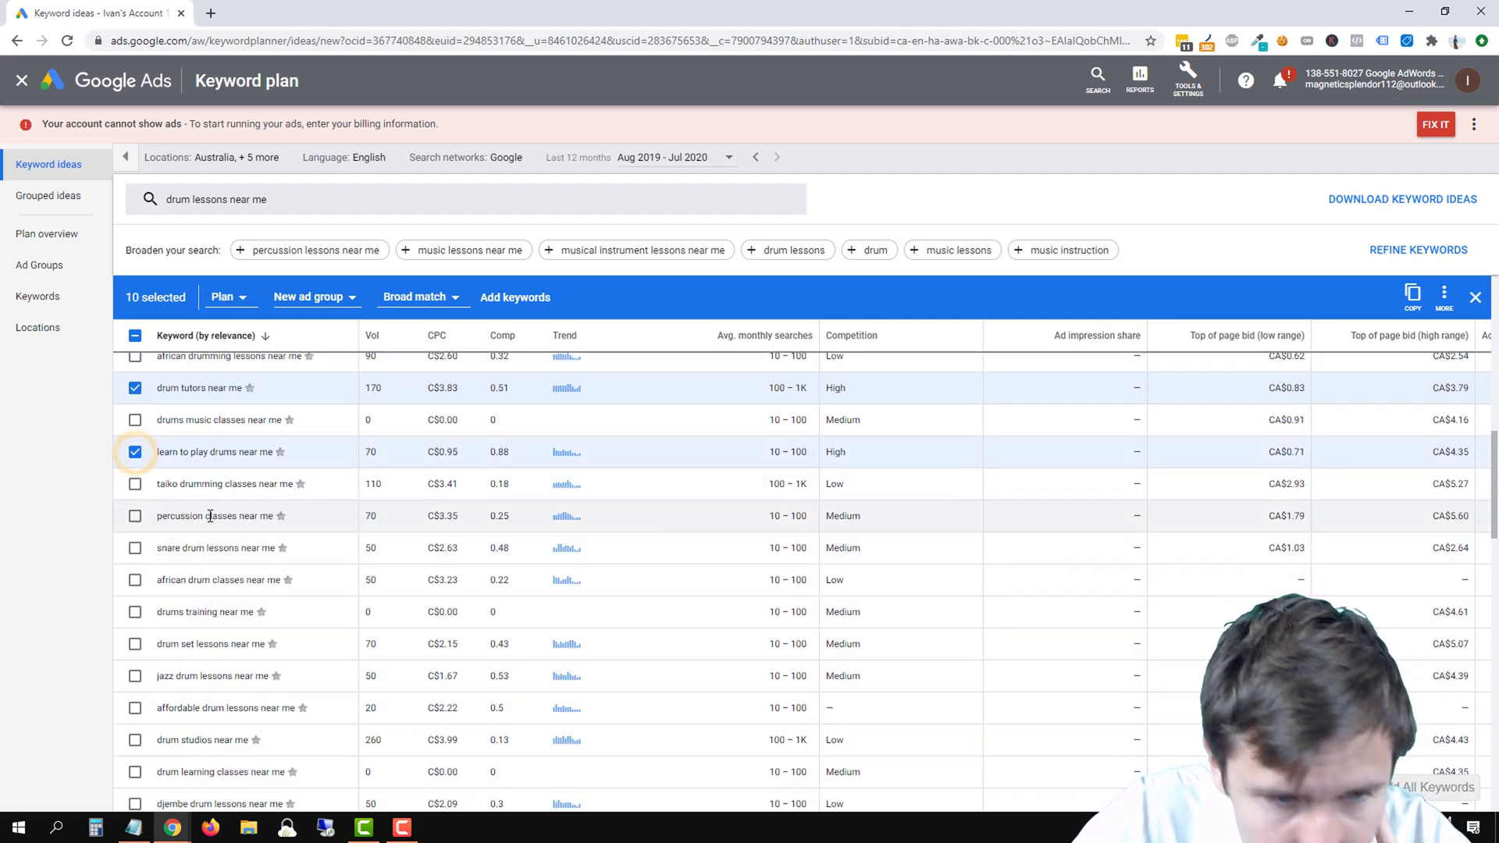
Check the remaining ideas and set the existing campaign "Drummers4Lyfe" as the destination for the selected keywords
scroll(210, 516, "down", 3)
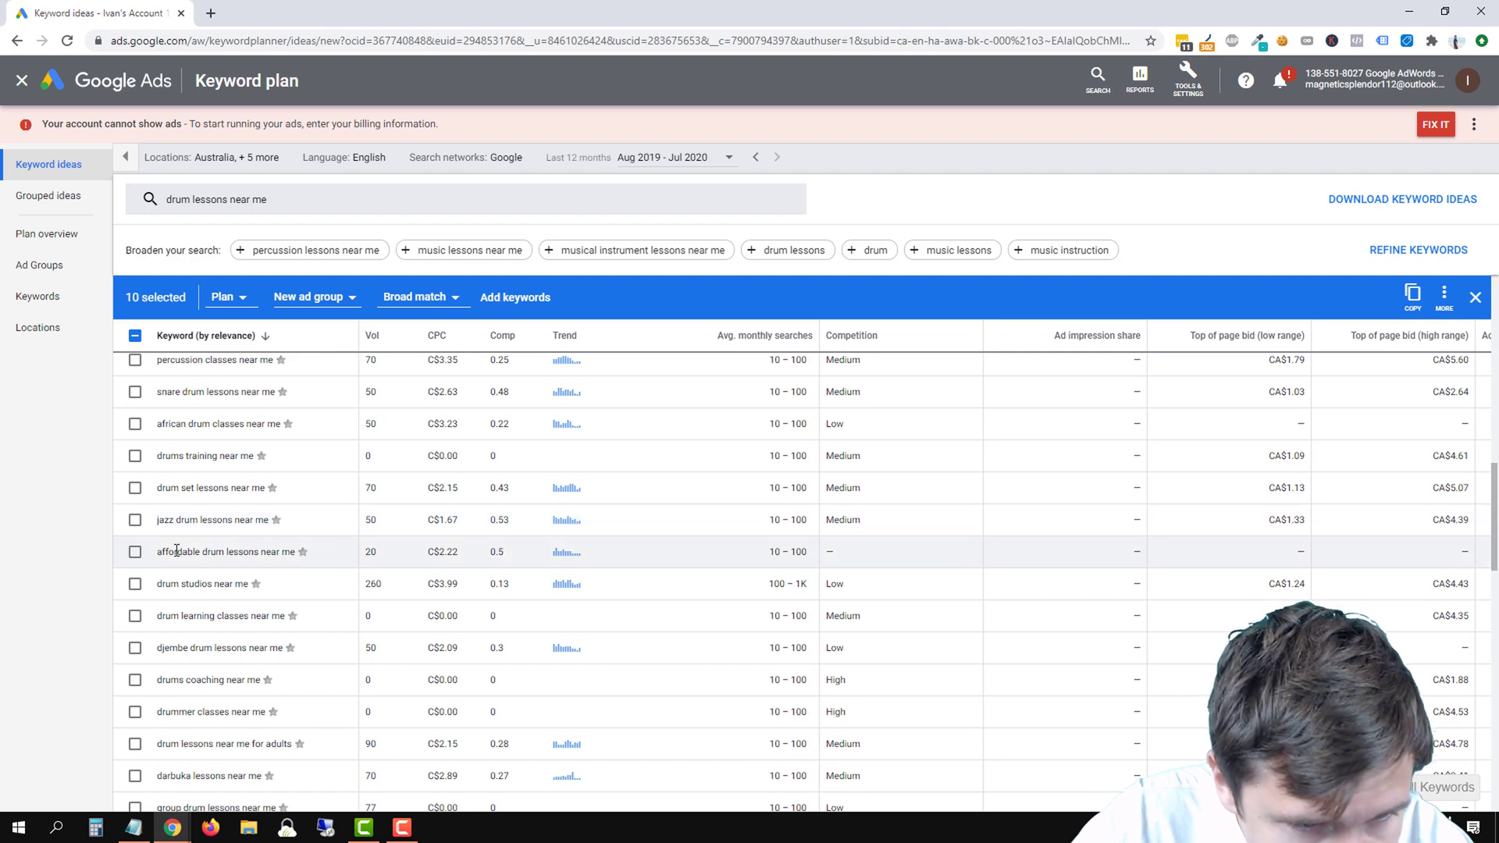
scroll(176, 551, "down", 4)
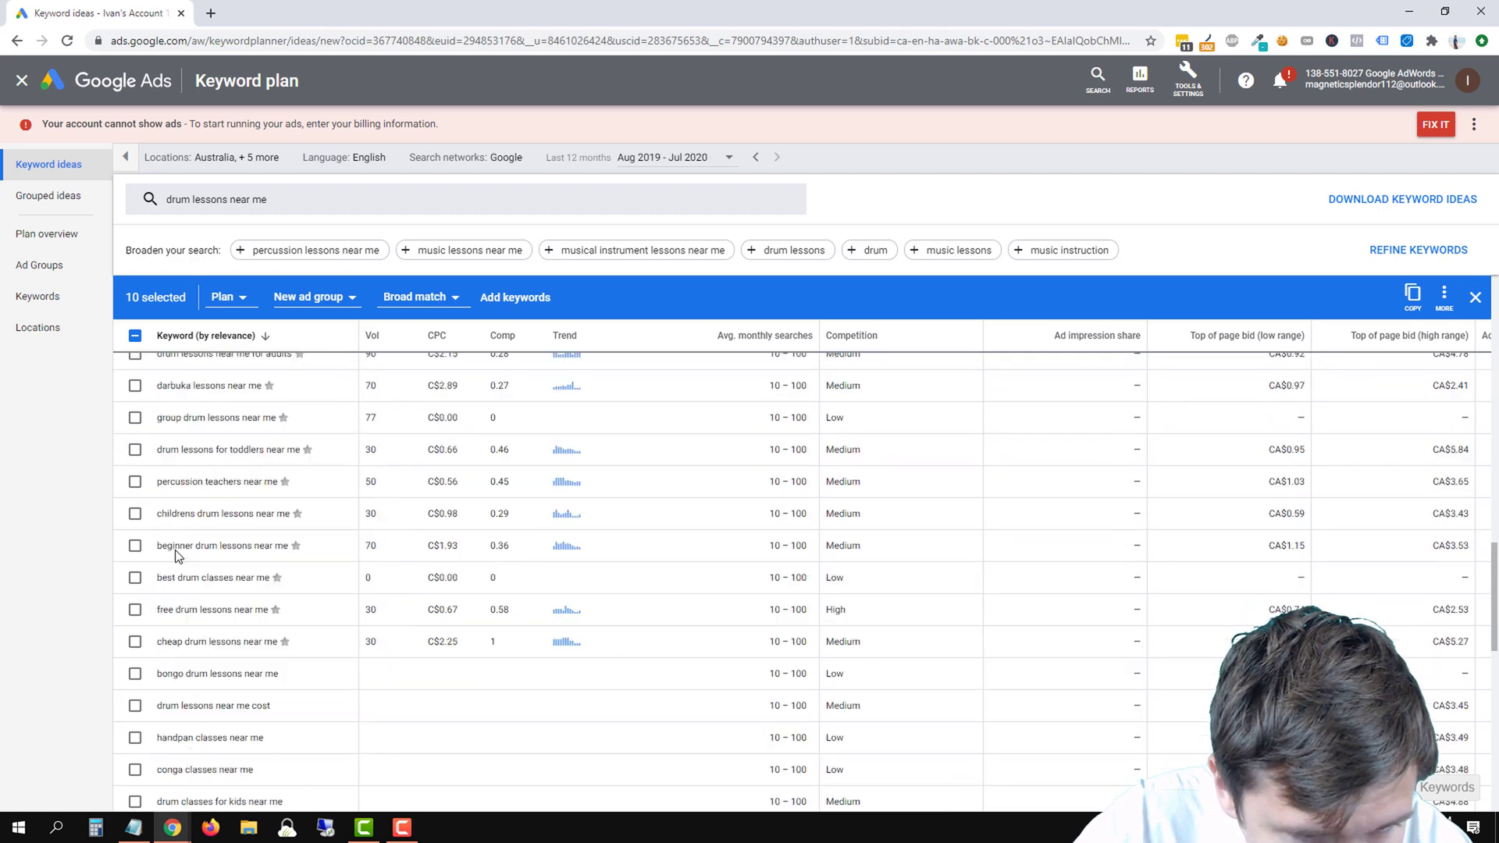
scroll(176, 551, "down", 5)
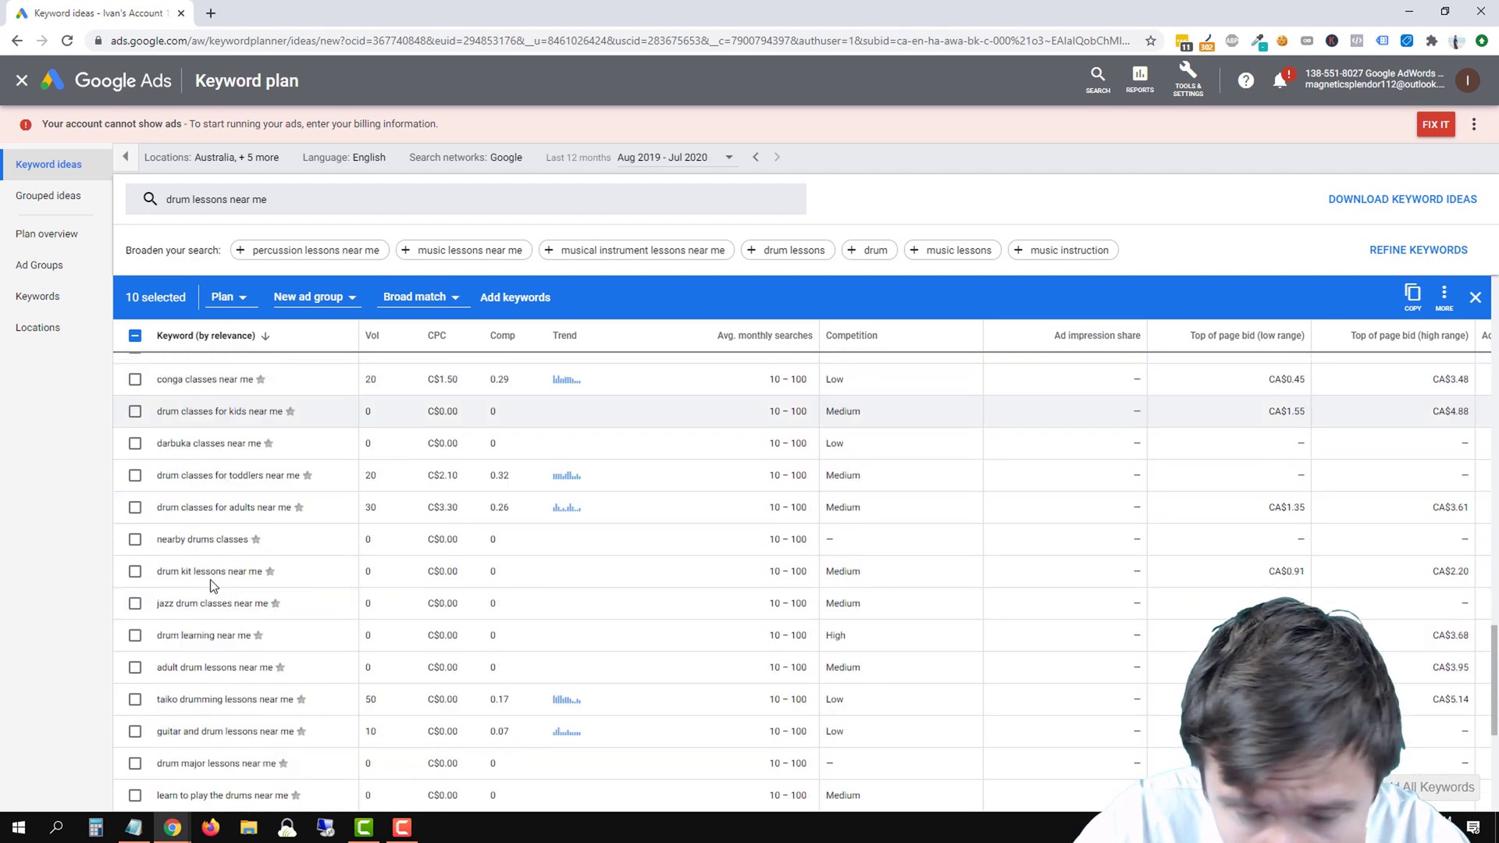
scroll(213, 585, "up", 12)
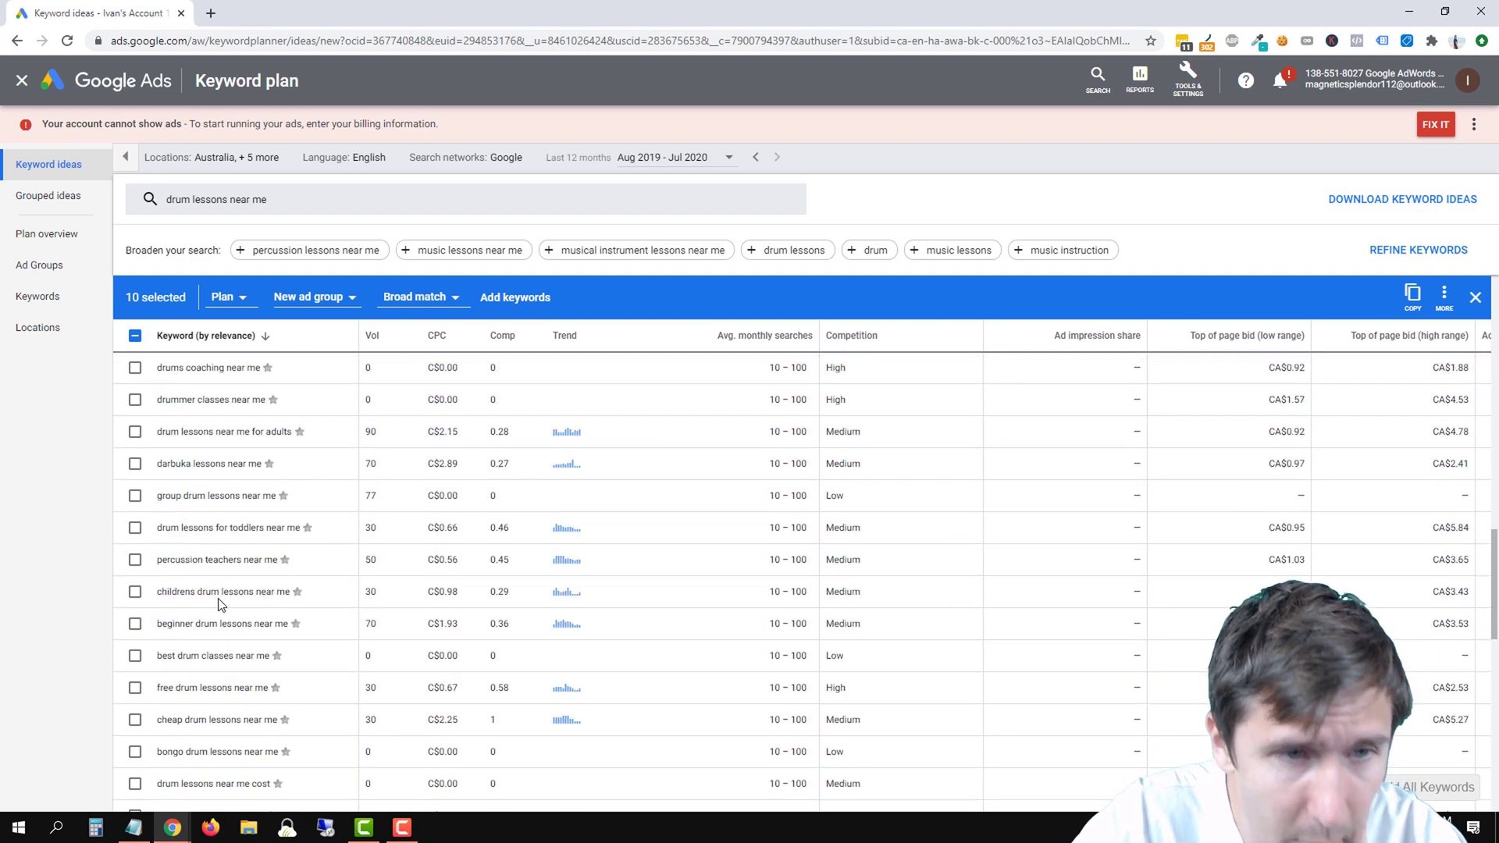
scroll(220, 597, "up", 5)
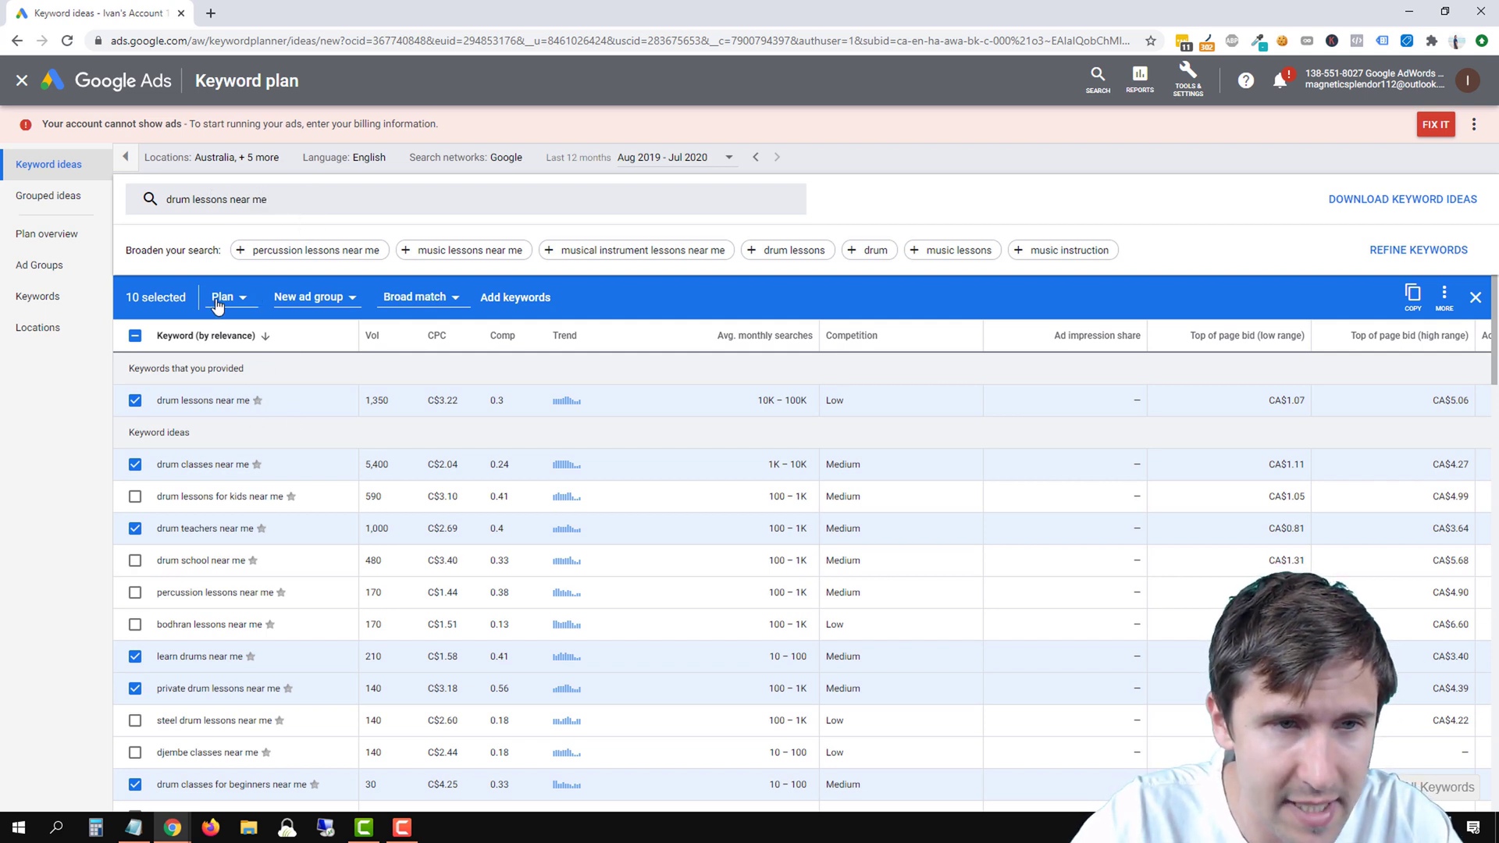
left_click(308, 298)
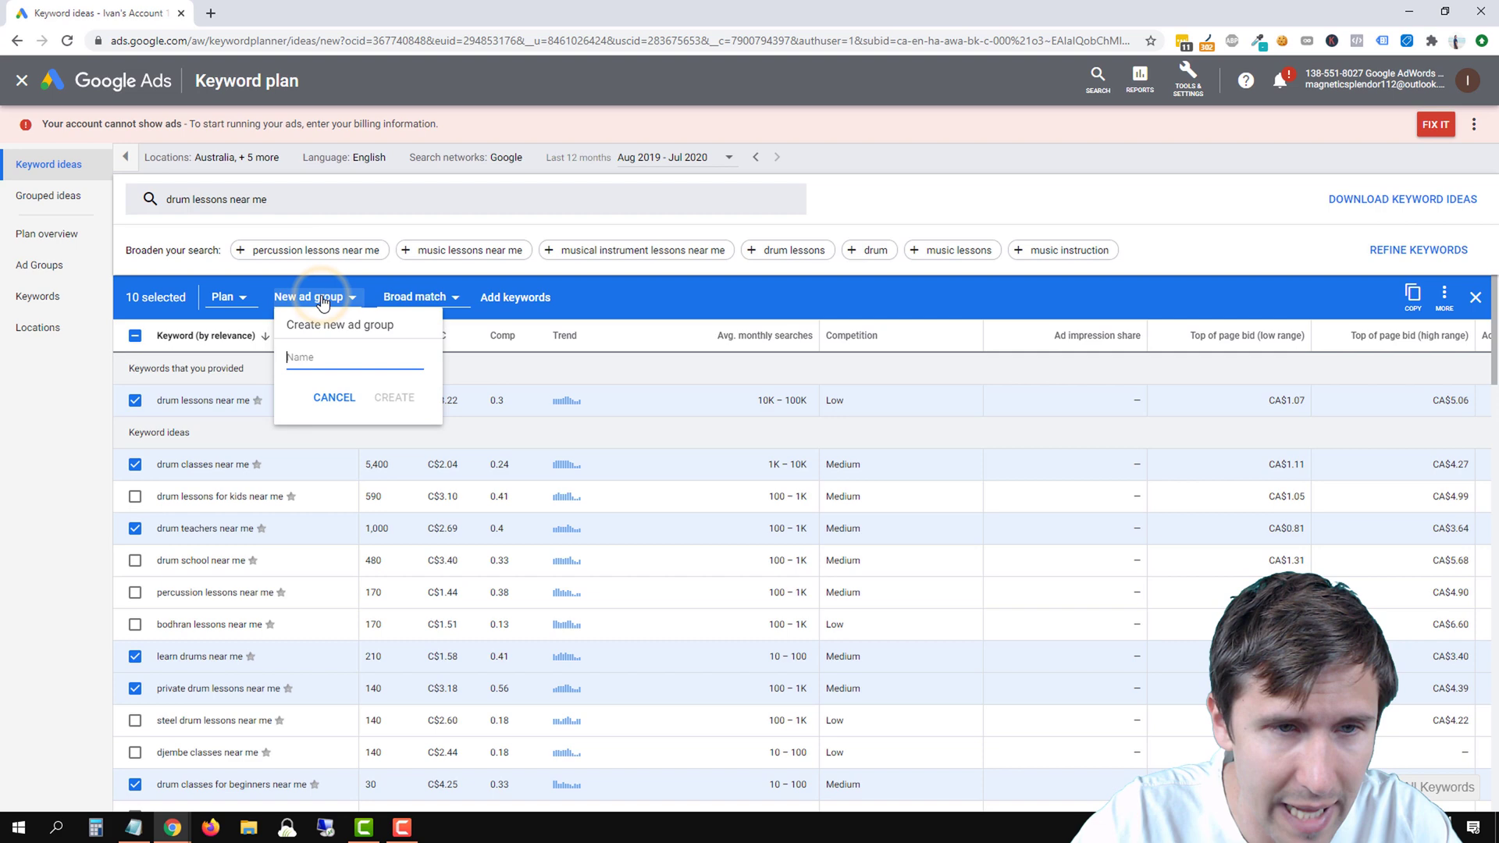
left_click(236, 300)
left_click(234, 299)
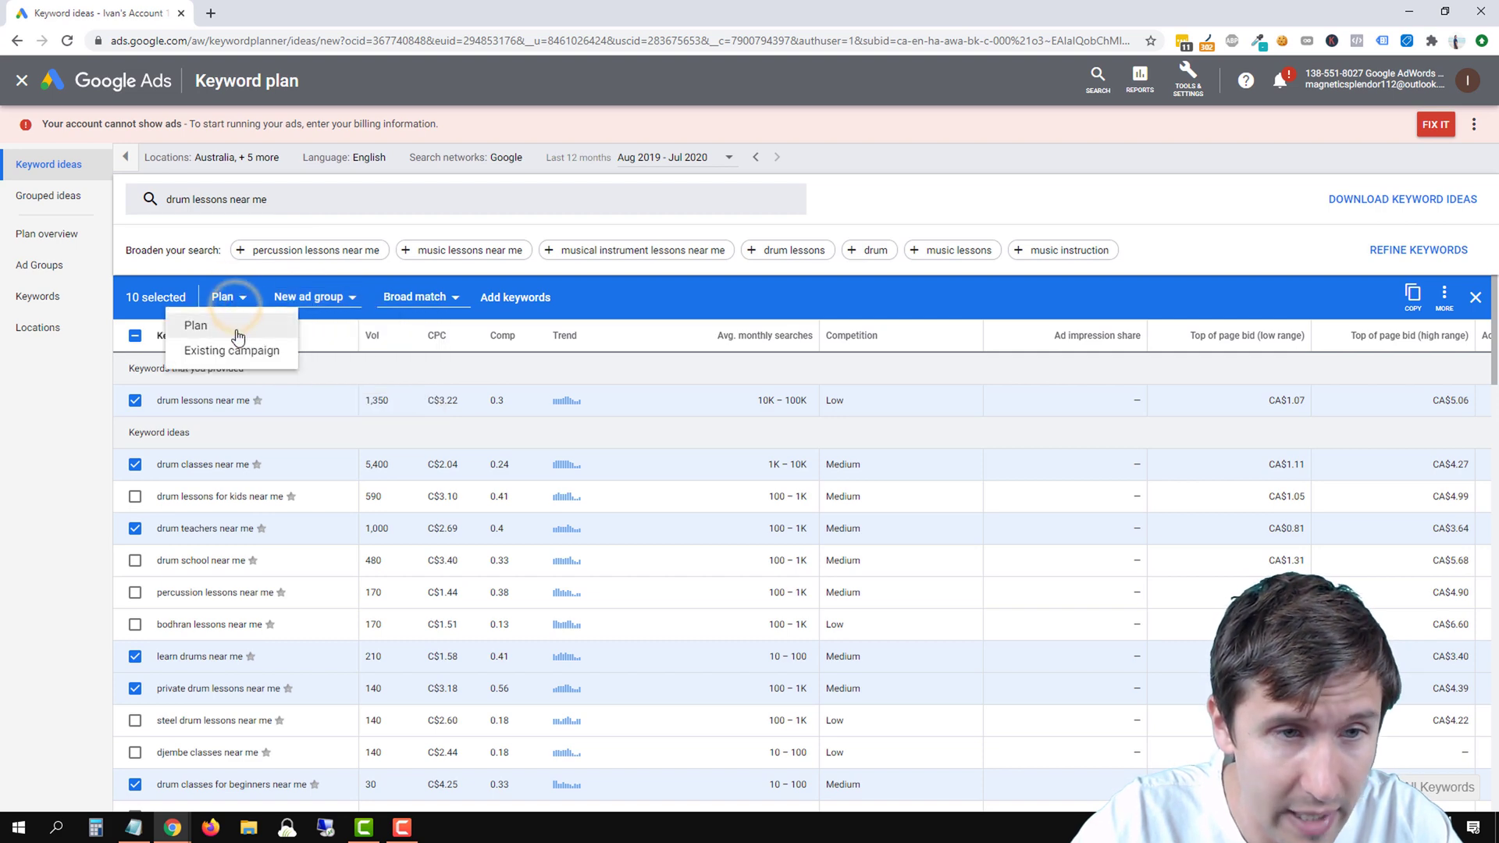
left_click(234, 350)
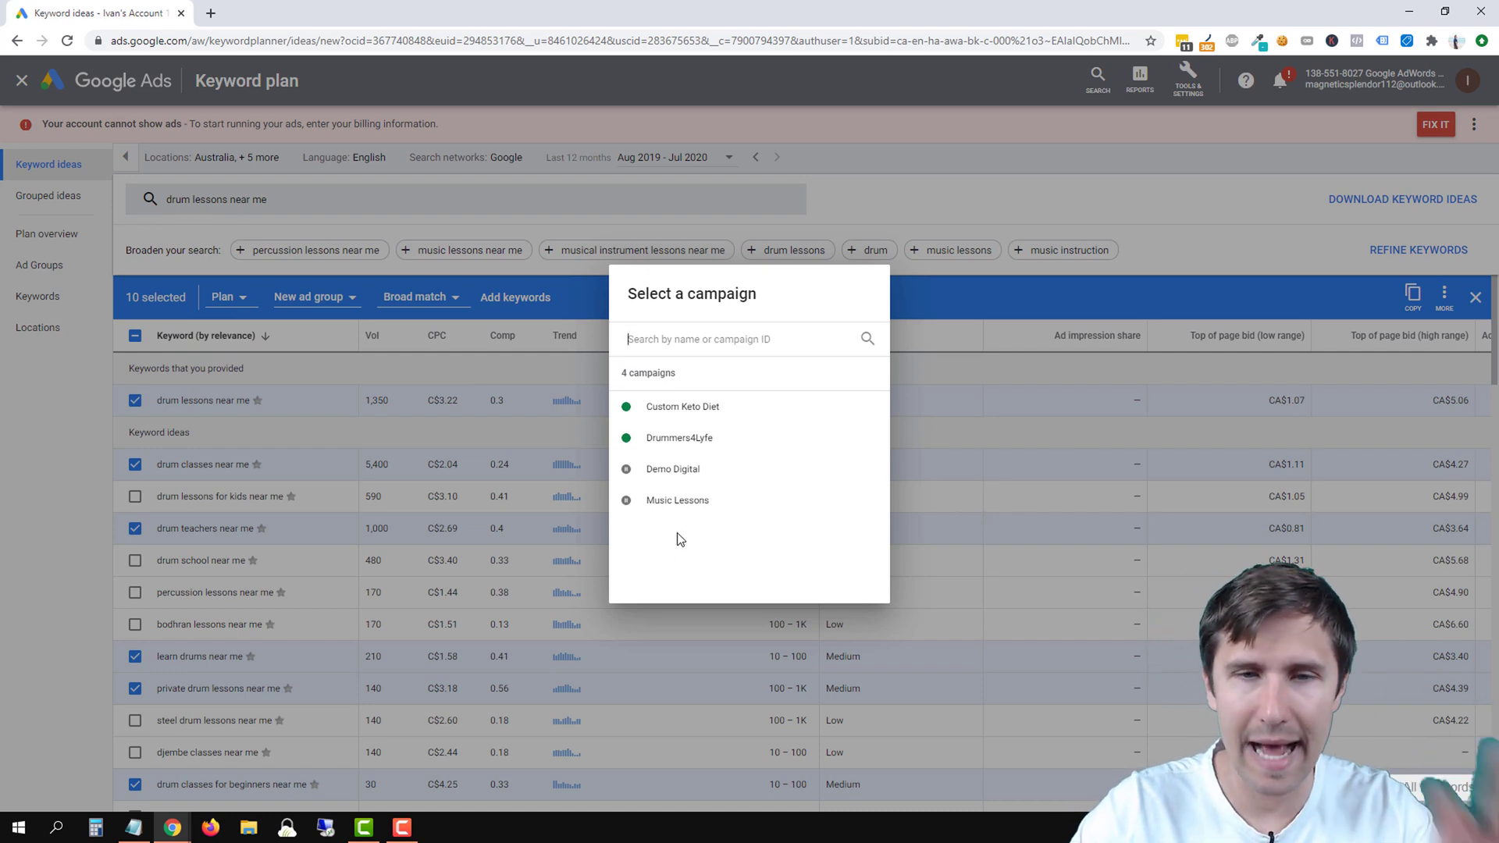
left_click(687, 437)
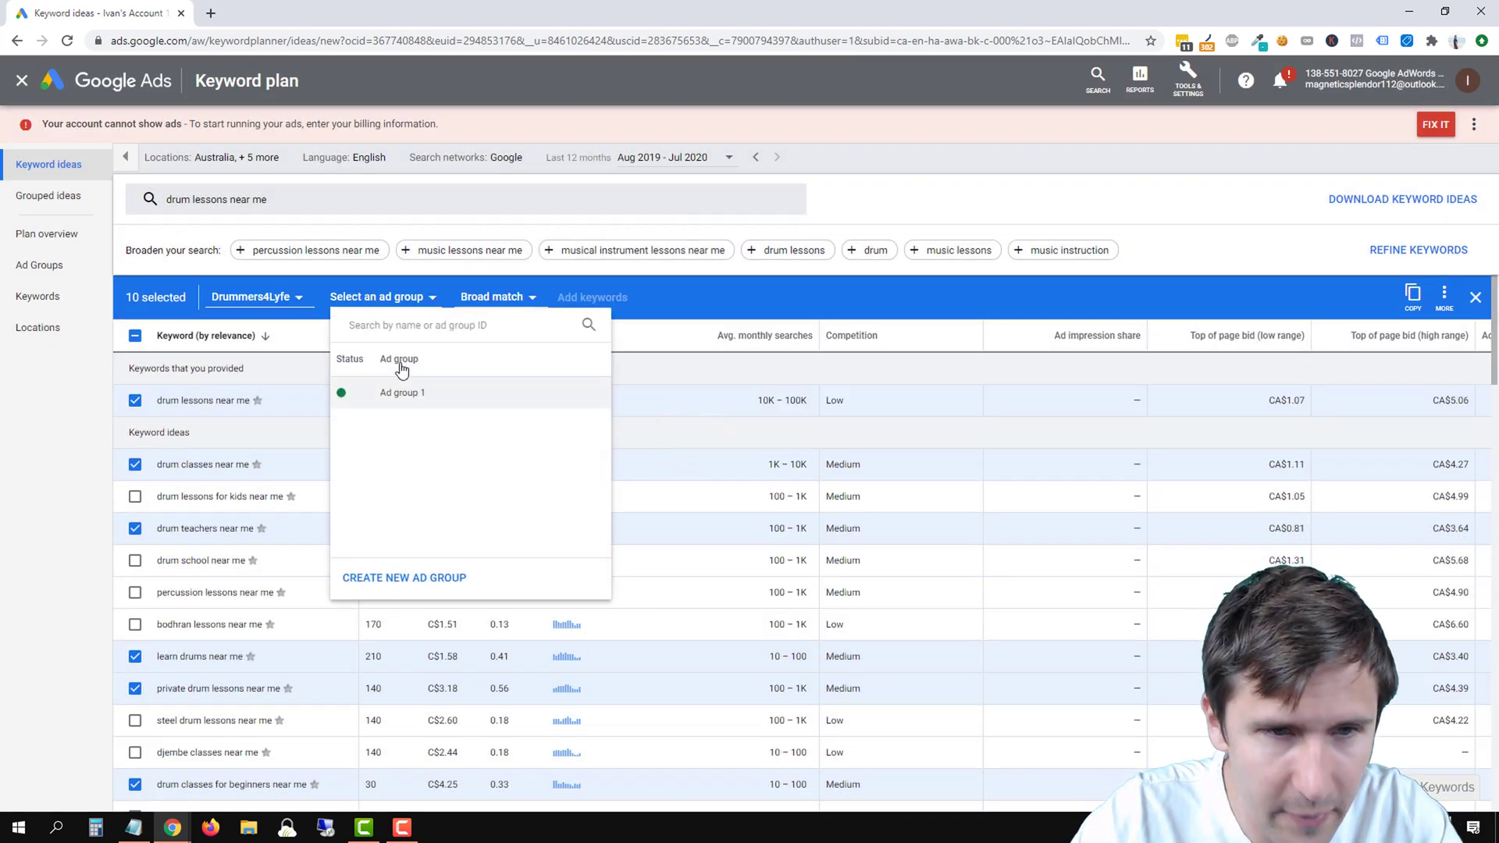
Define a new ad group named "drum lessons near me" in the Drummers4Lyfe campaign for the selected keywords
left_click(390, 578)
type("dr")
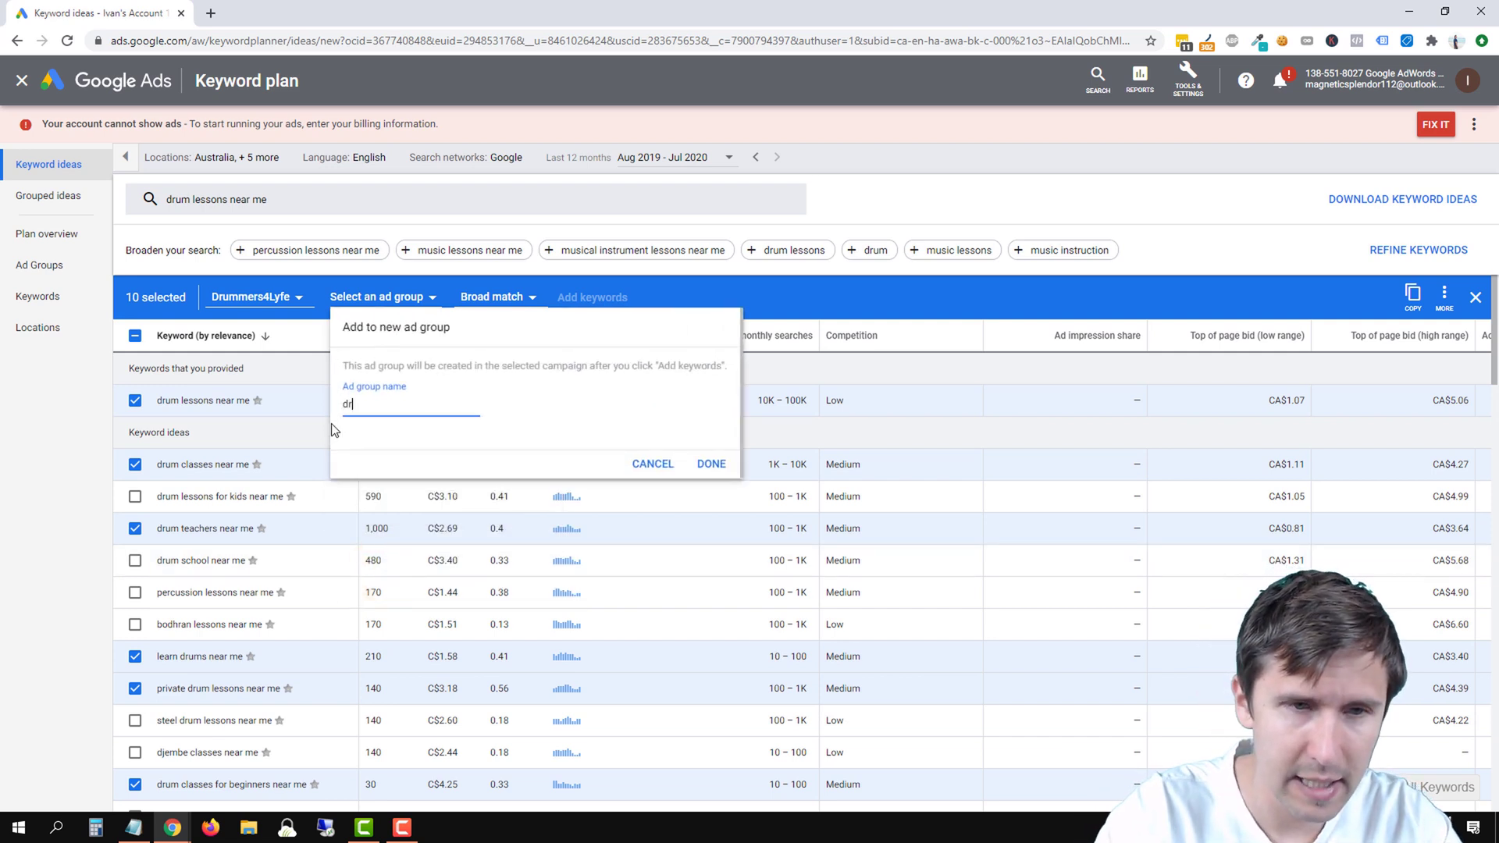
type("um lessons near me")
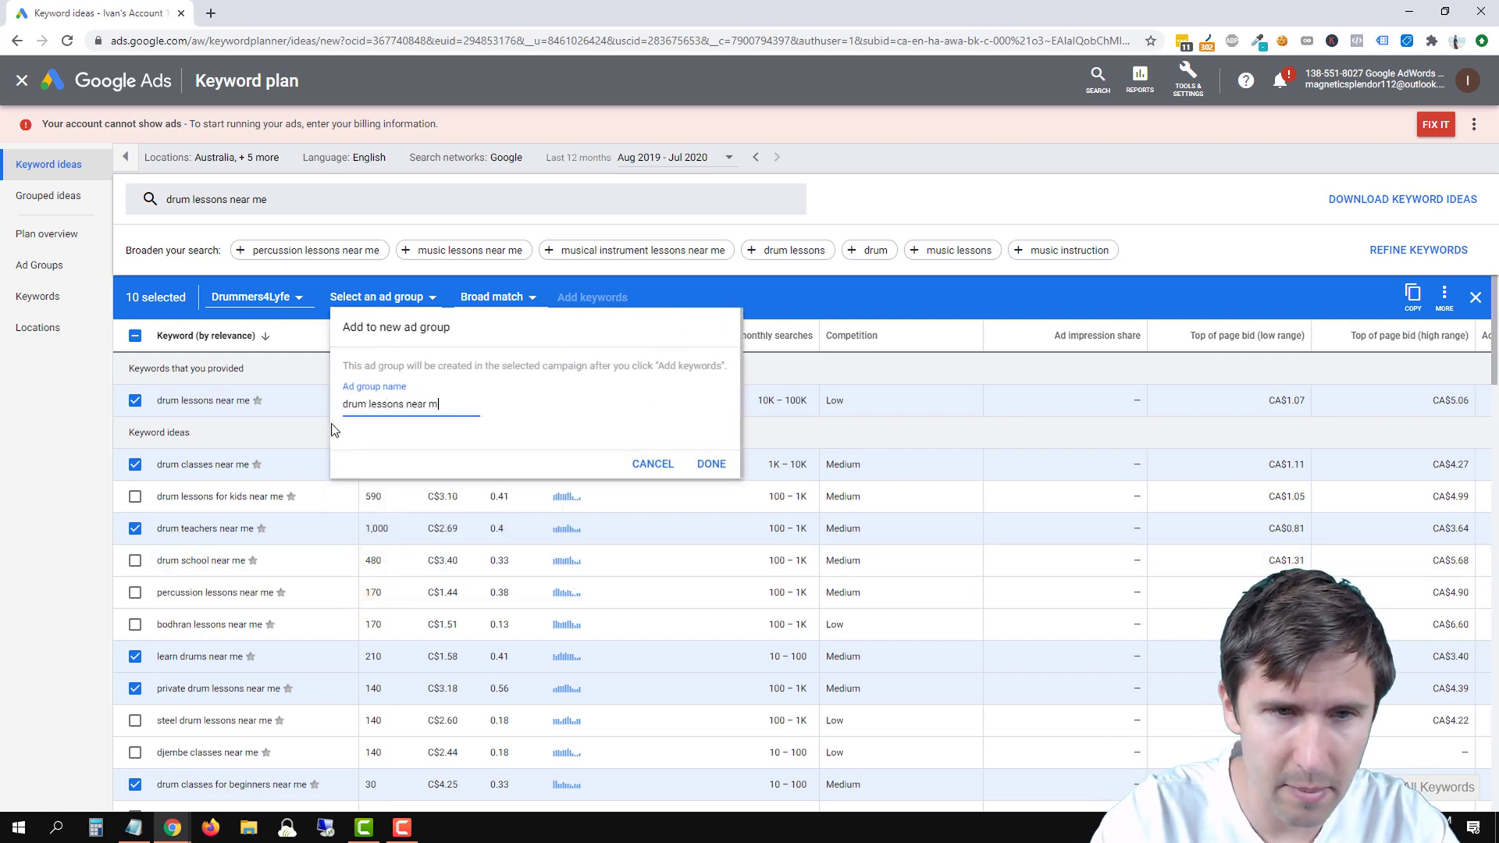
left_click(703, 467)
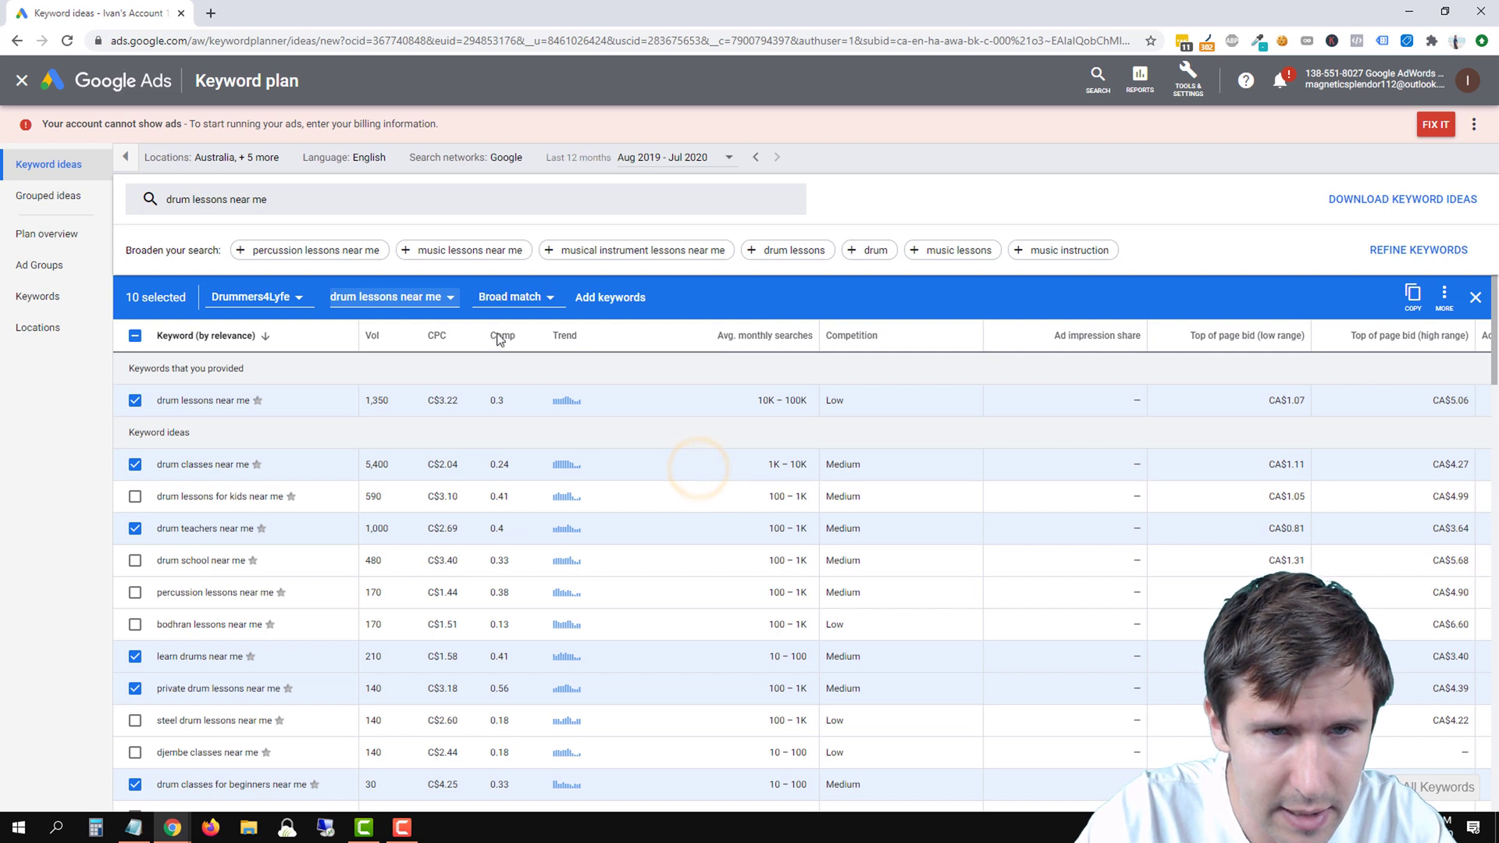
Add the selected keywords to the new ad group as Broad match and close the ad group list
left_click(504, 297)
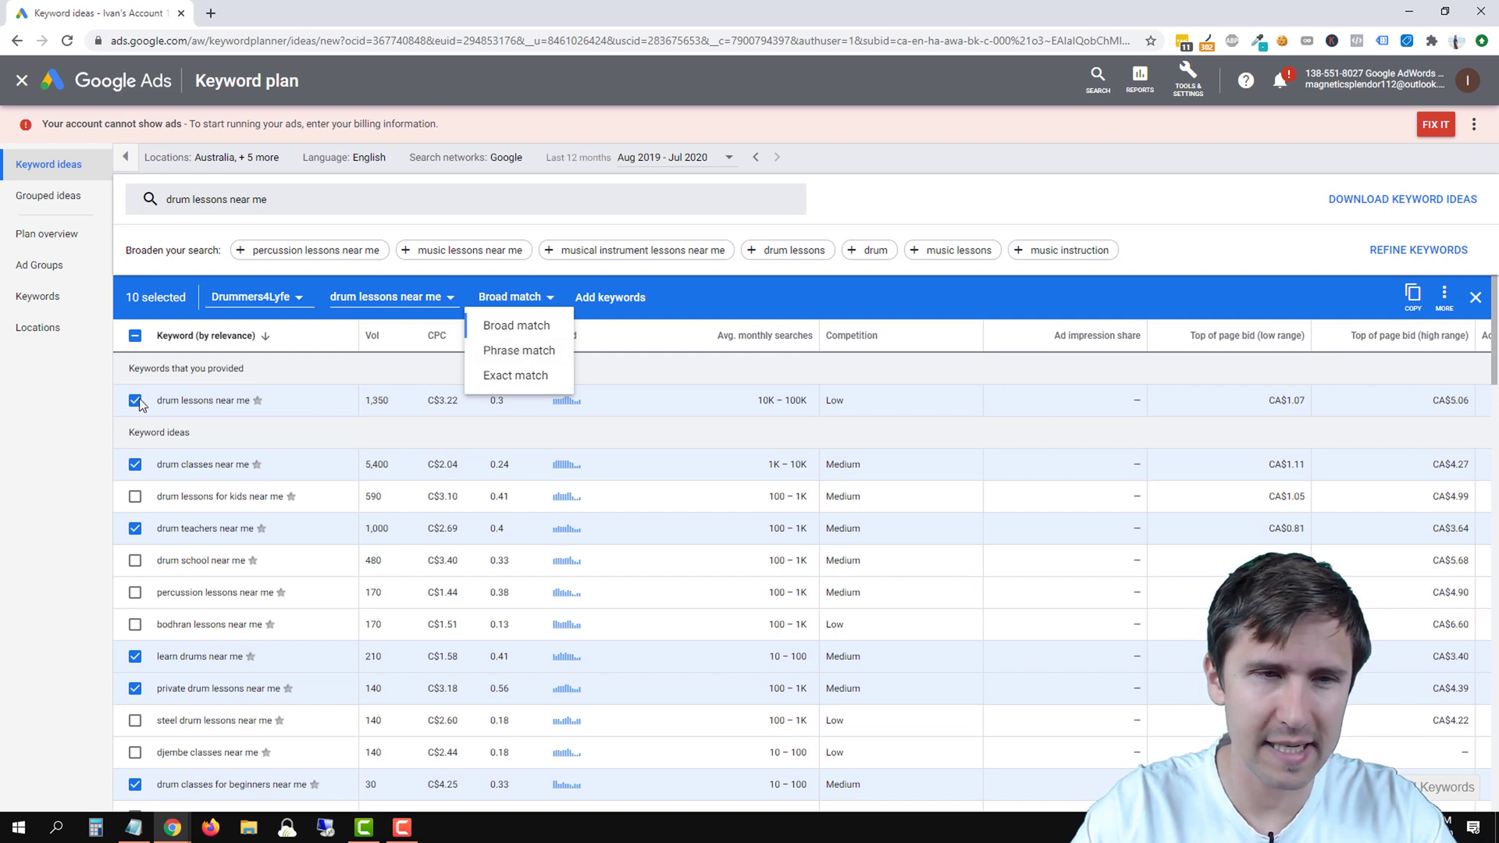
left_click(521, 324)
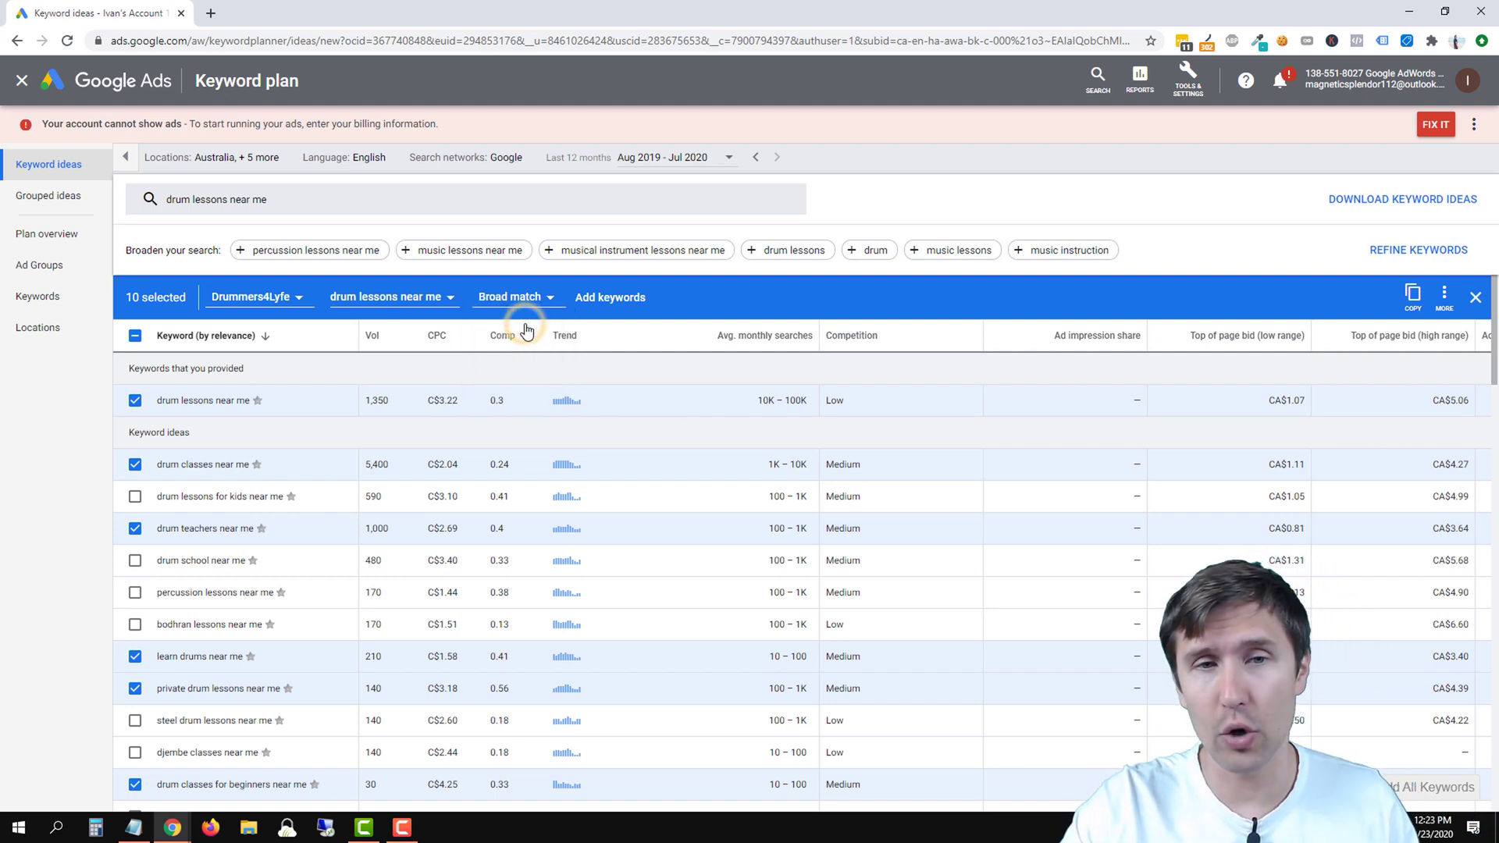
left_click(602, 307)
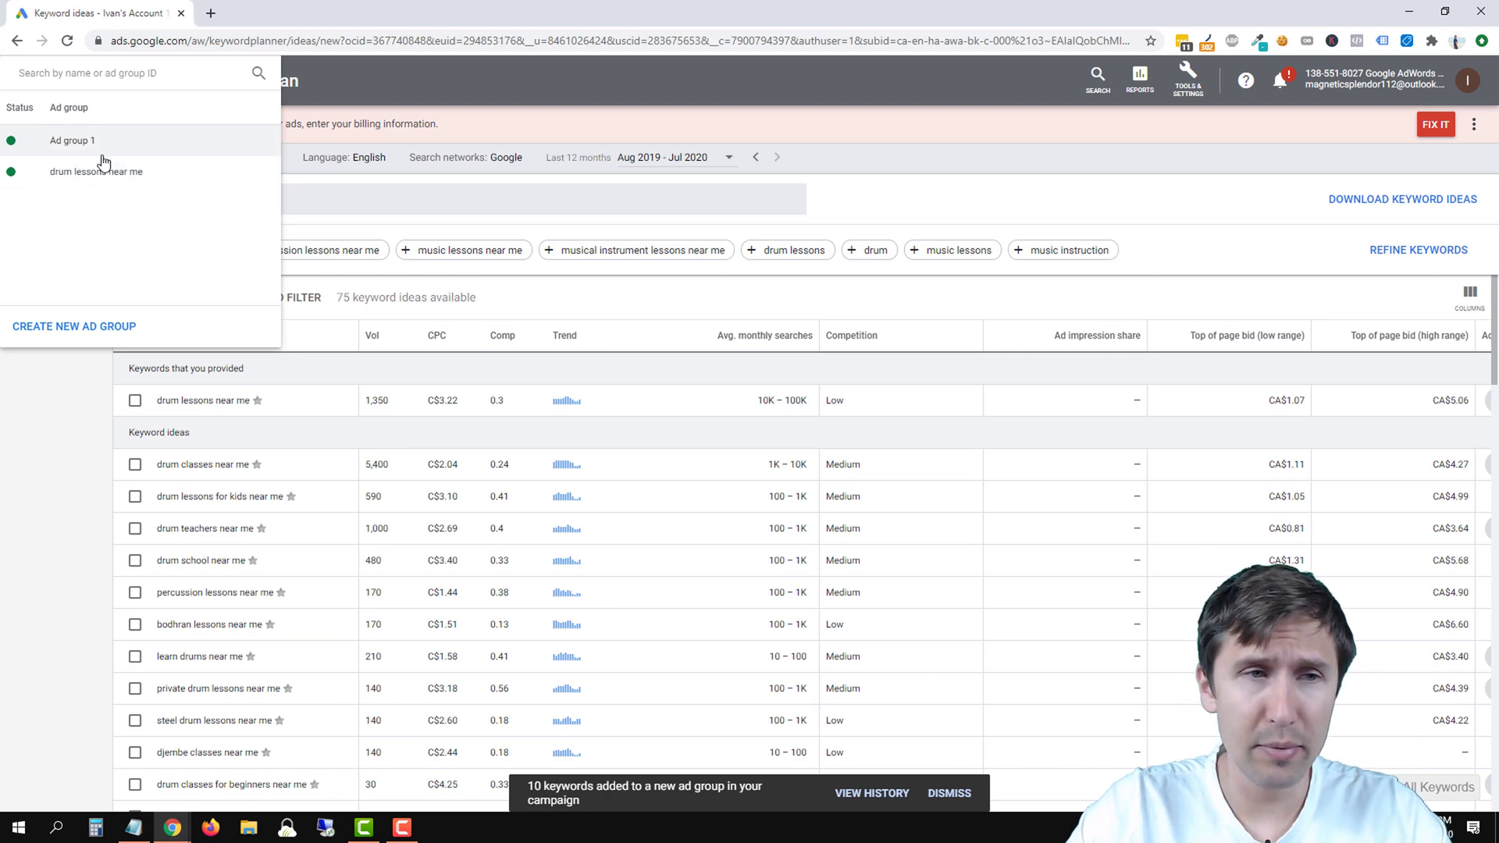
left_click(71, 456)
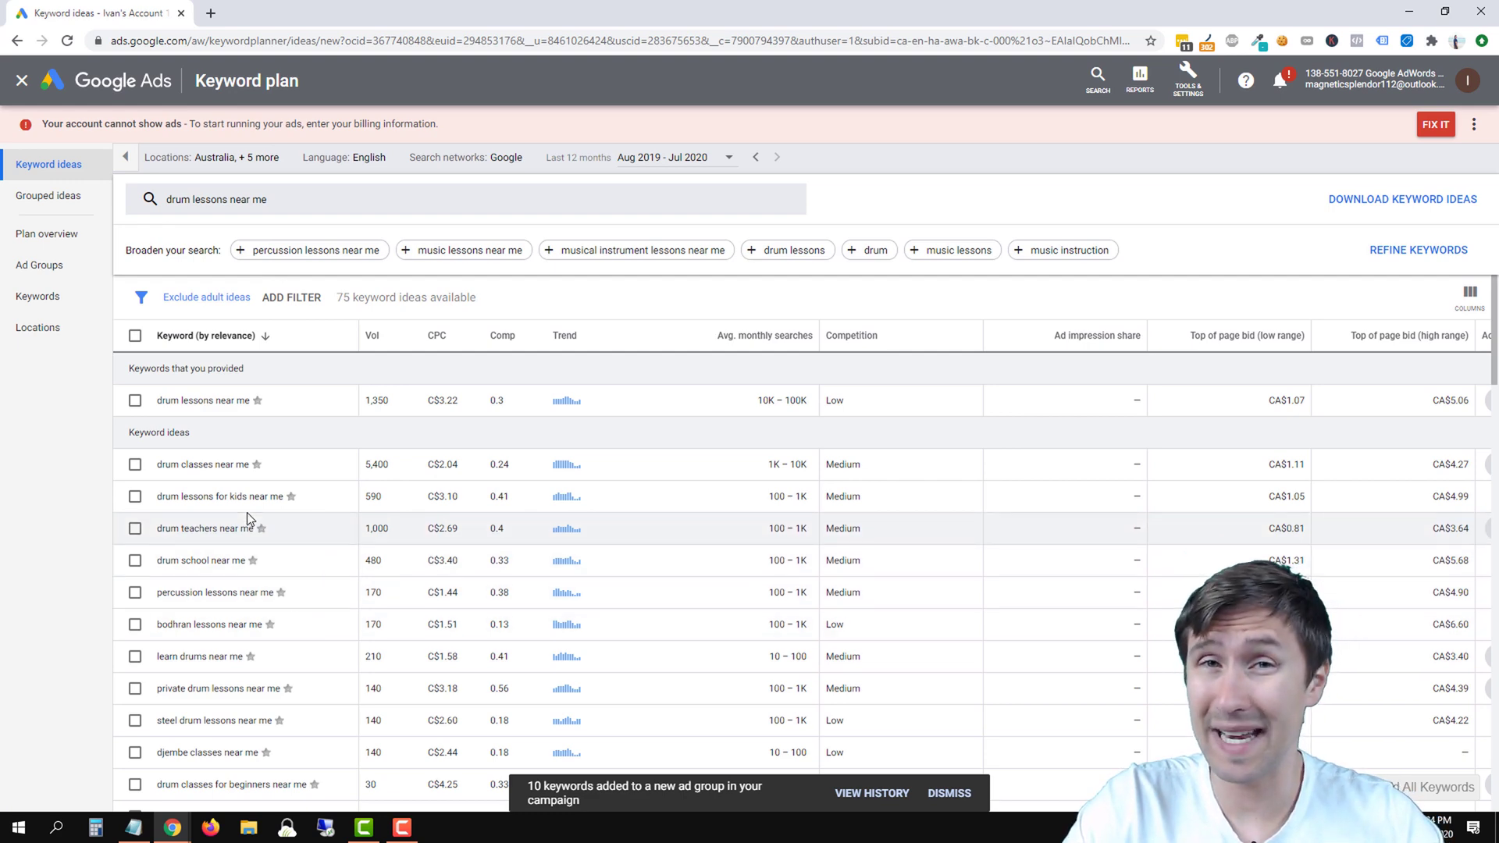
Replace the seed keyword with "drum classes near me", get new keyword ideas and look through them
left_click(298, 202)
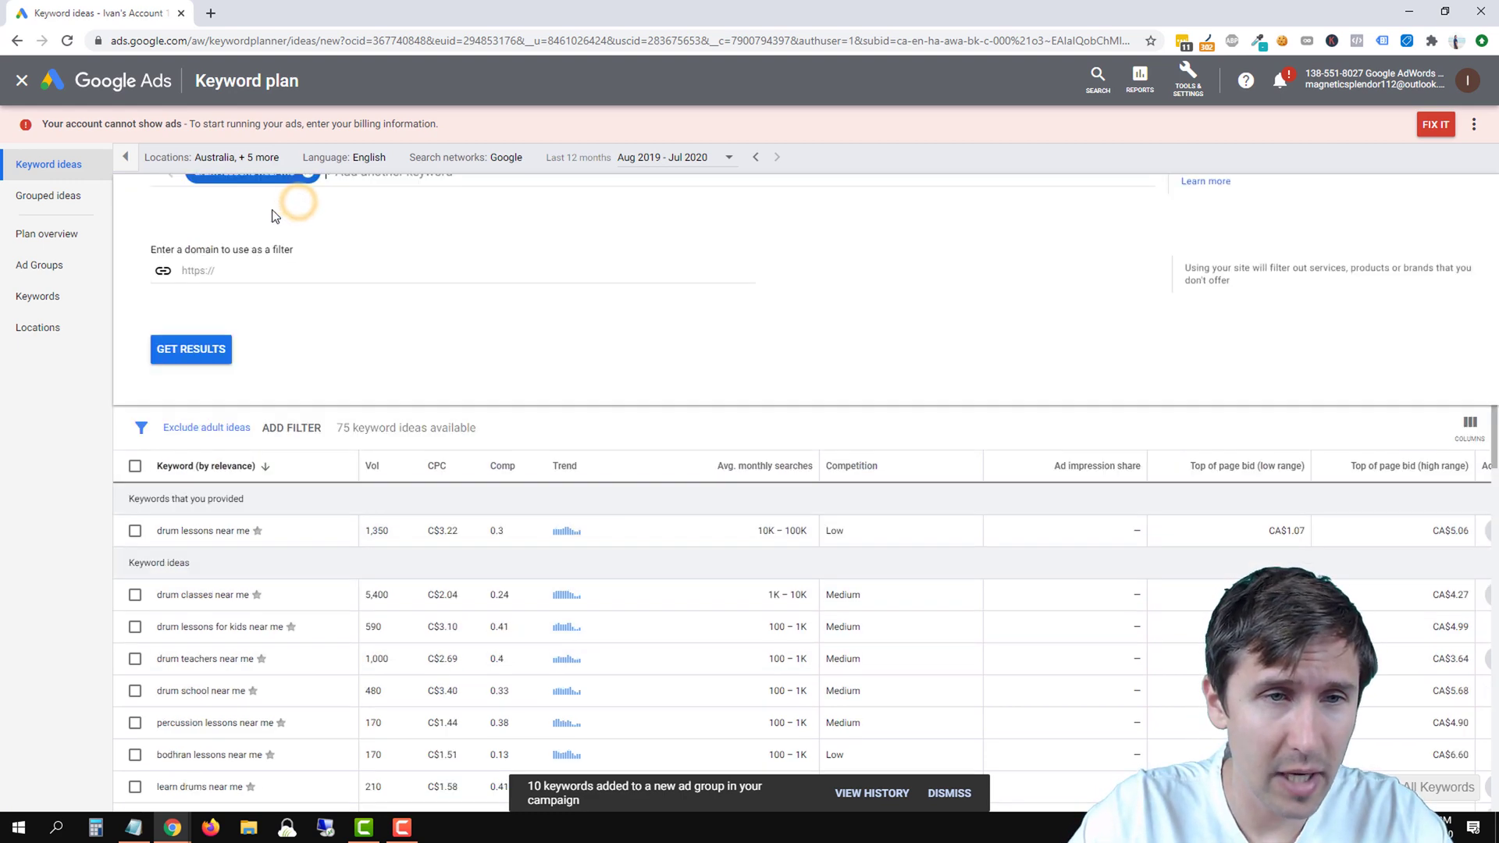
left_click(306, 278)
type("d")
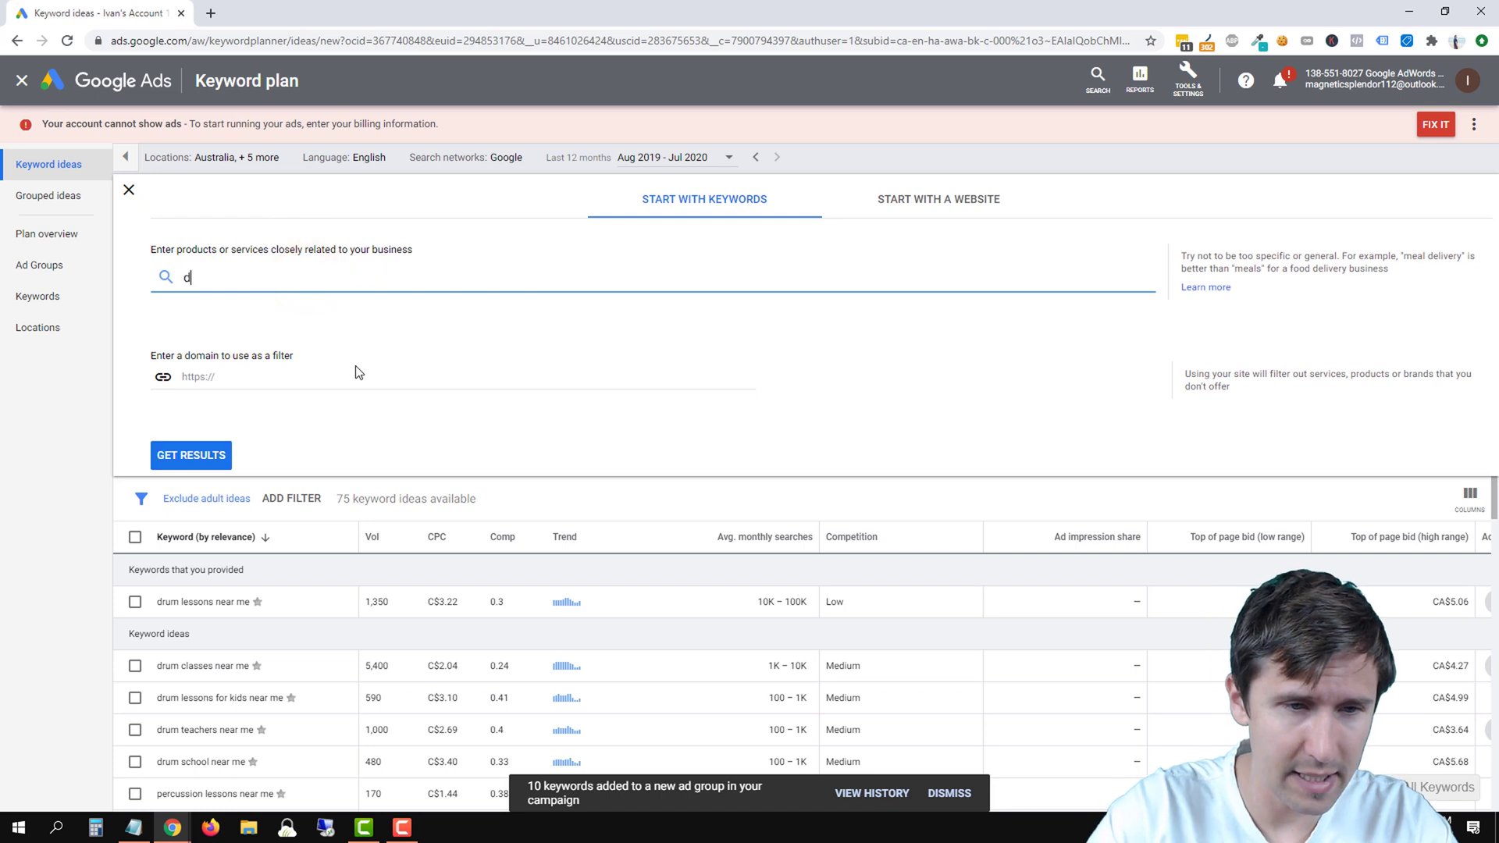
type("rum classes near me")
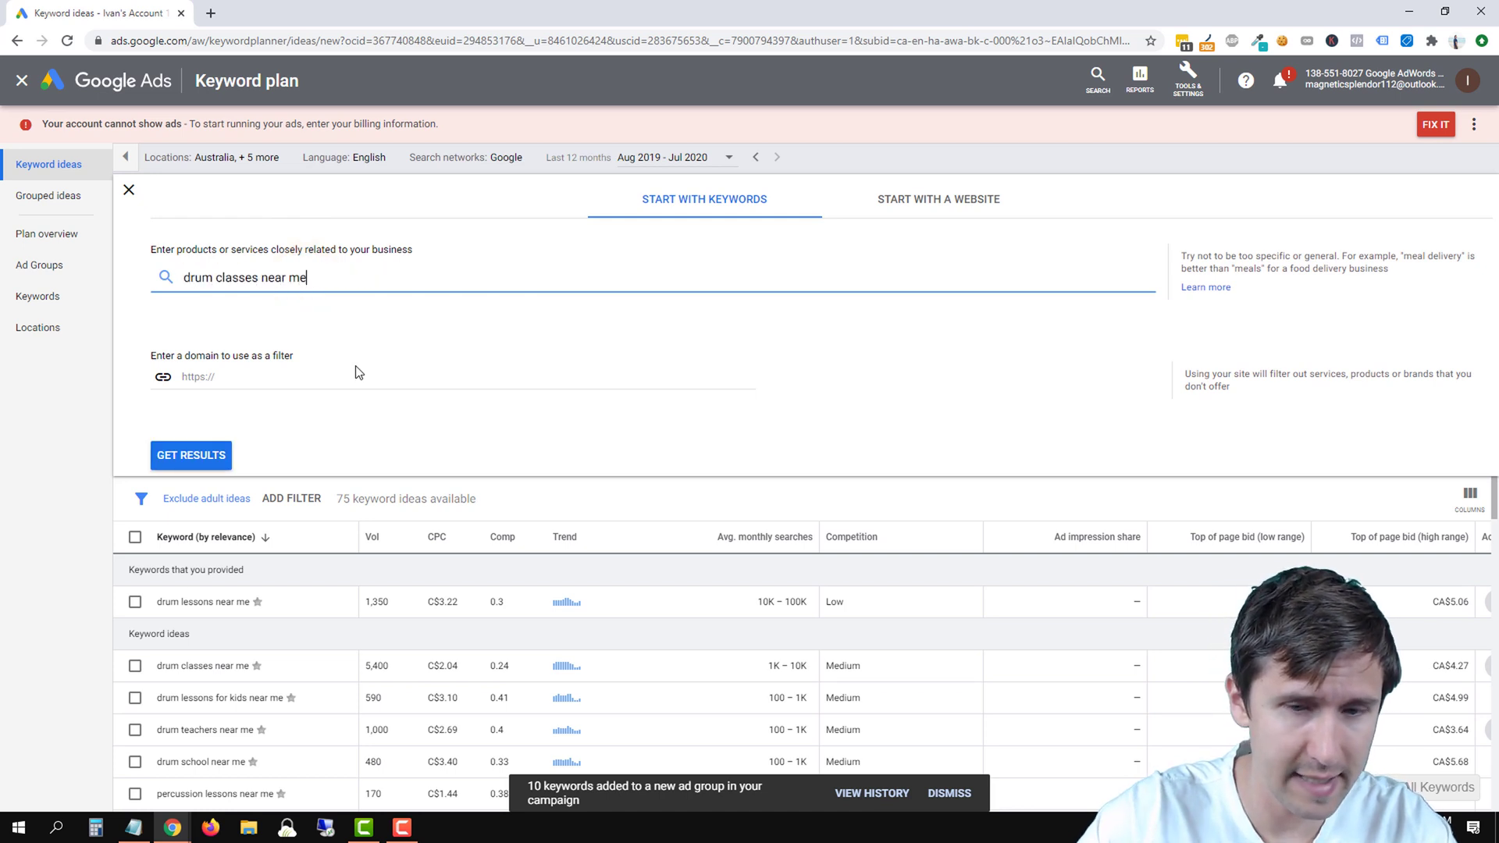
key("Return")
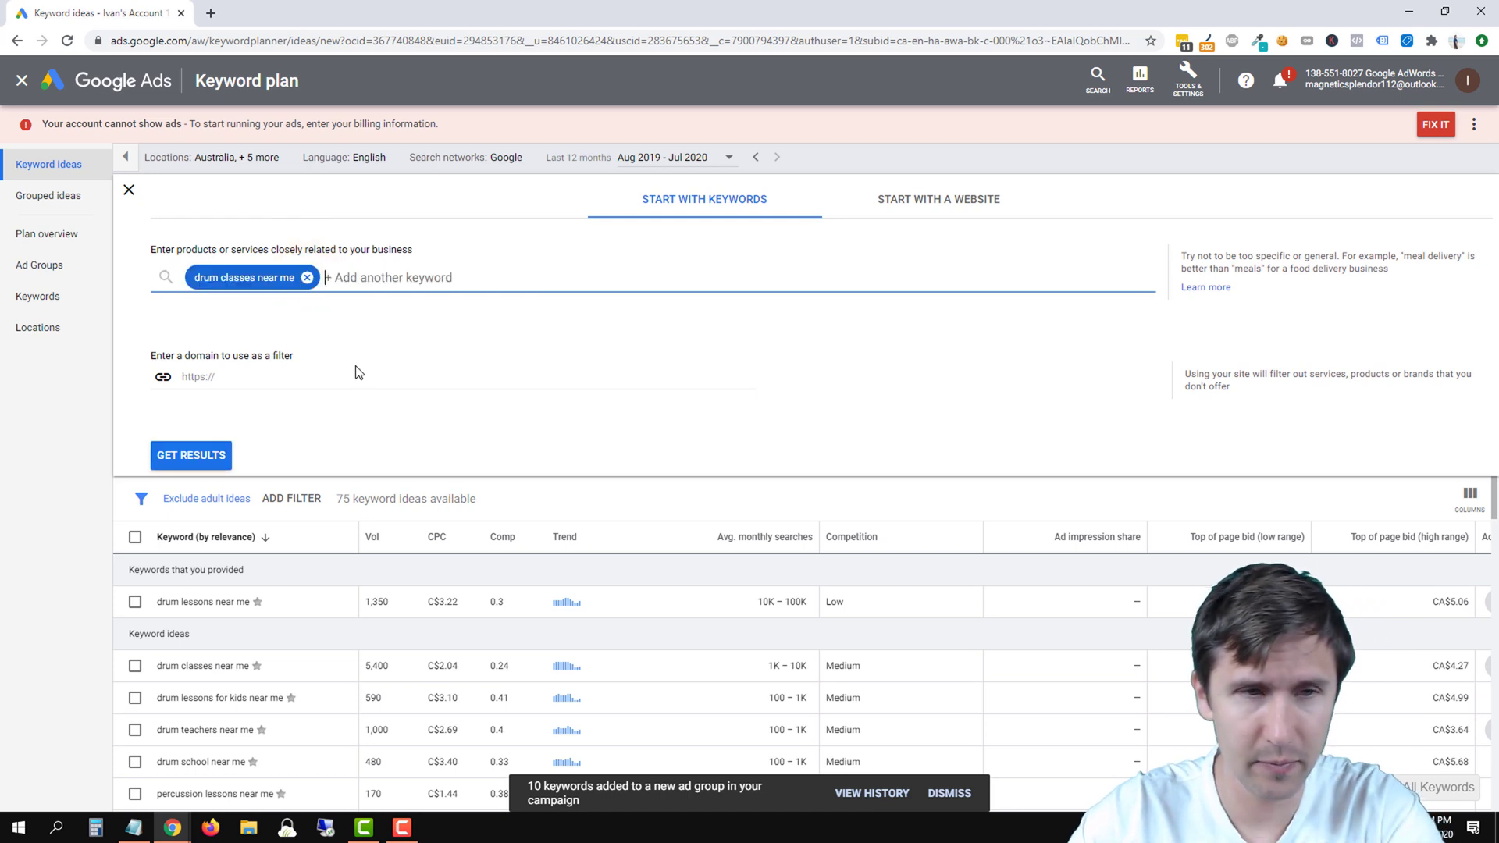
left_click(199, 464)
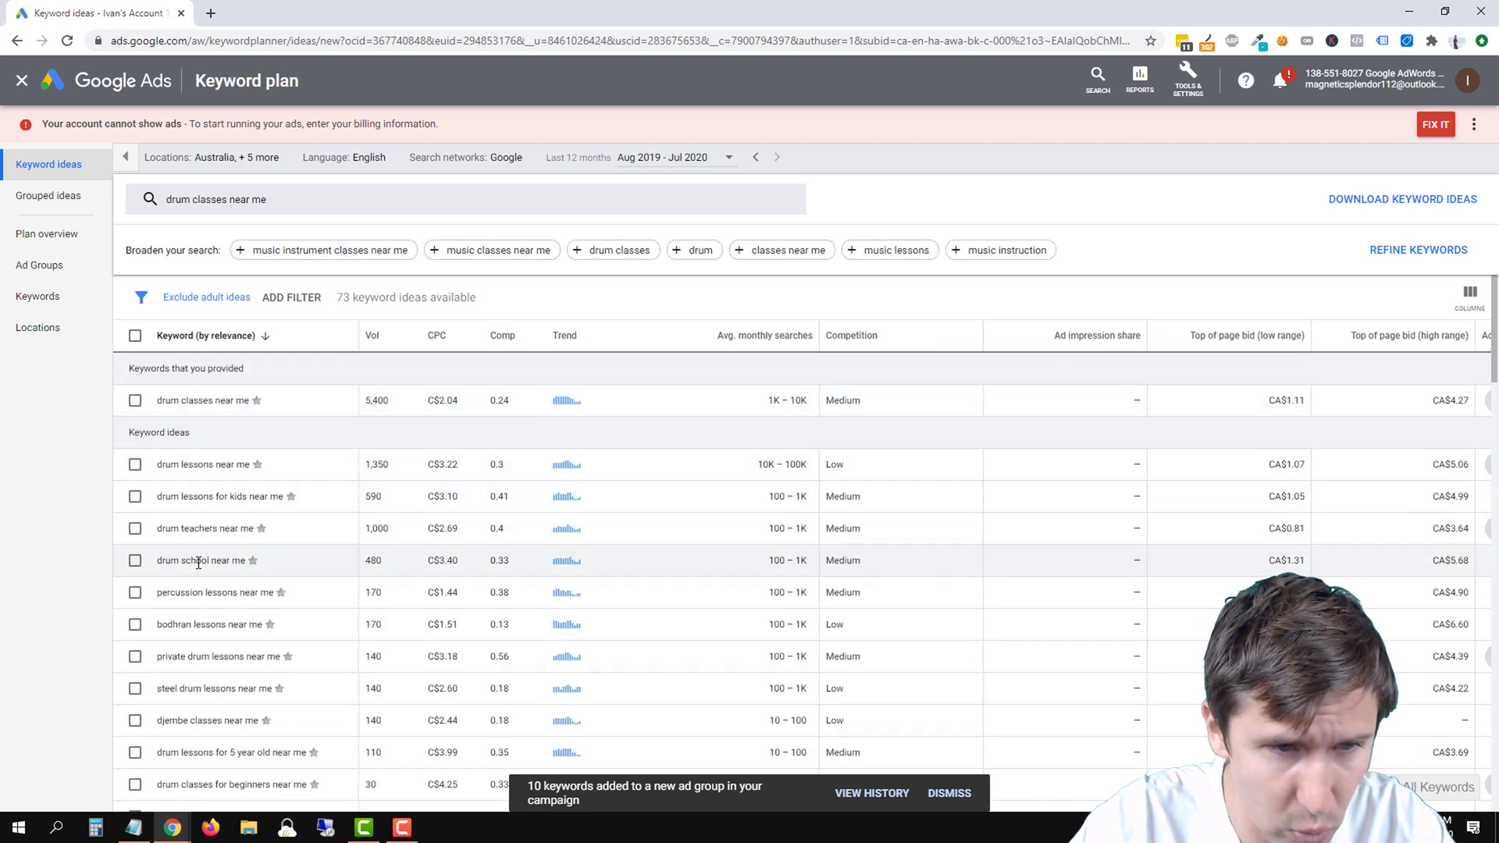
scroll(221, 579, "down", 2)
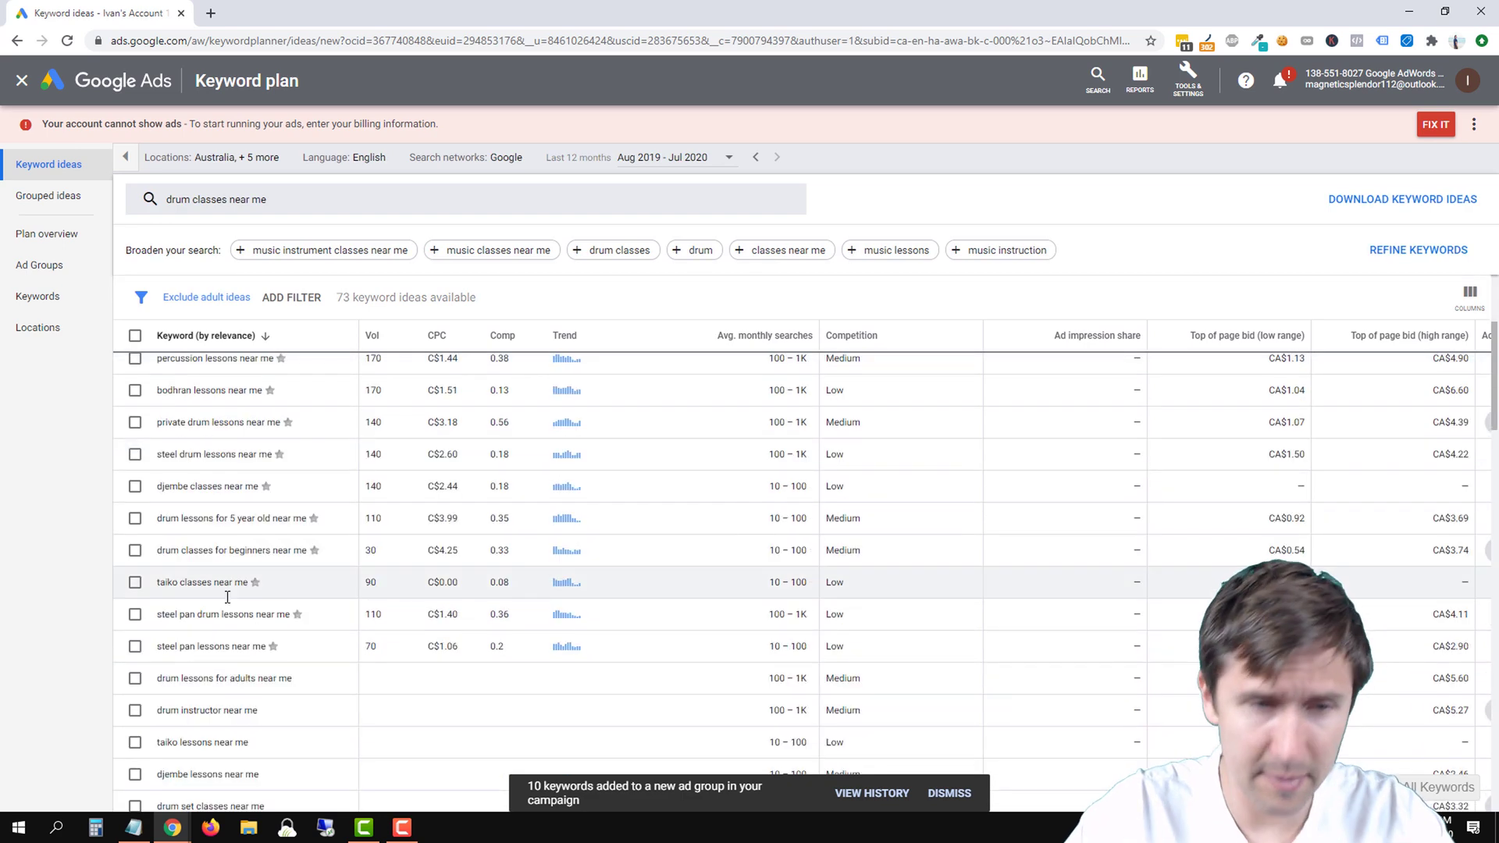
scroll(291, 650, "up", 2)
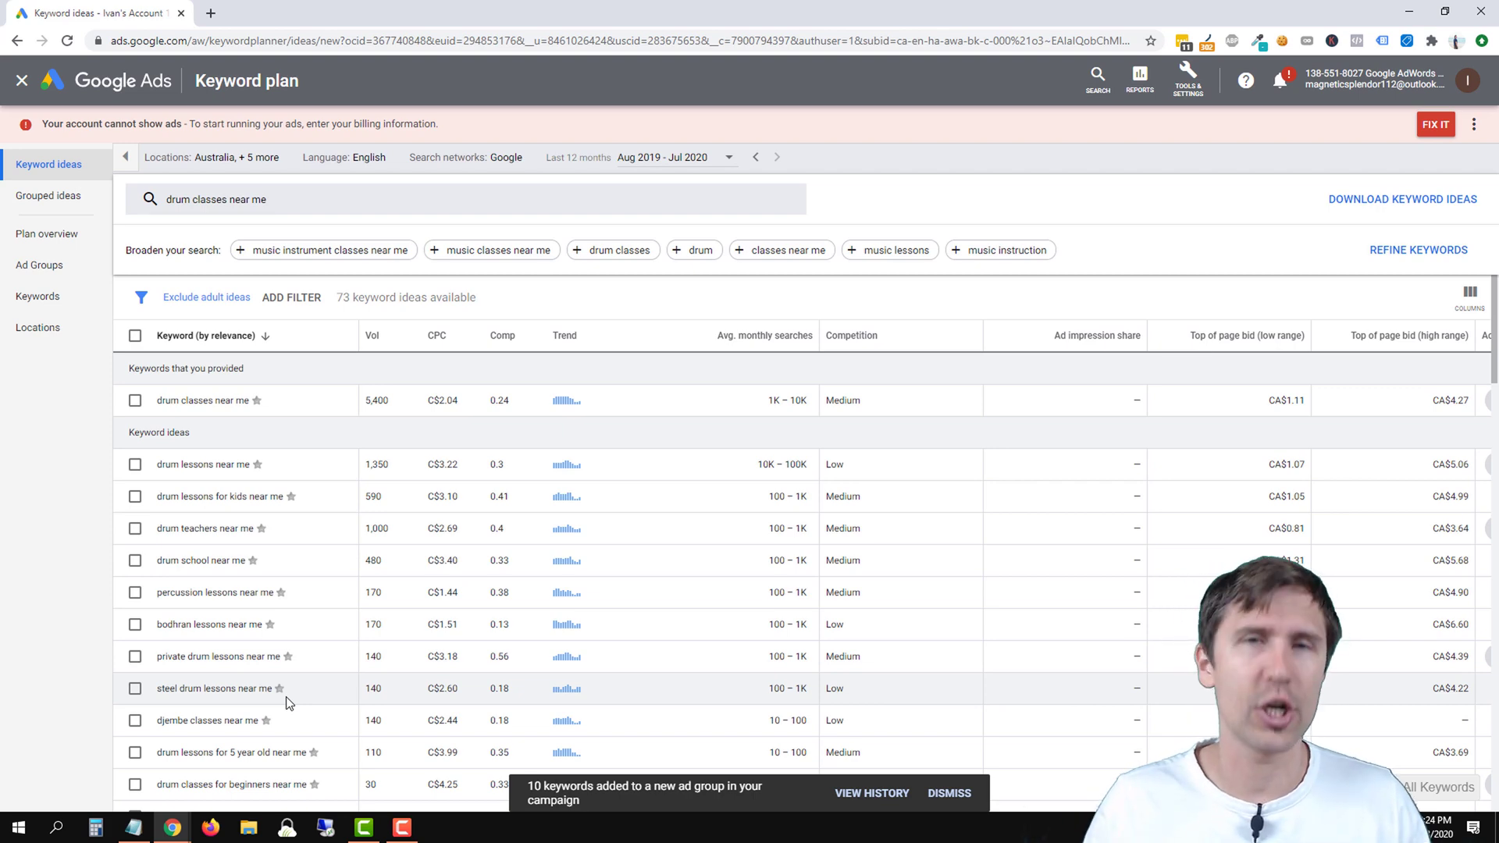
Replace the seed keyword with "drum lessons for adults" and get new keyword ideas
left_click(304, 197)
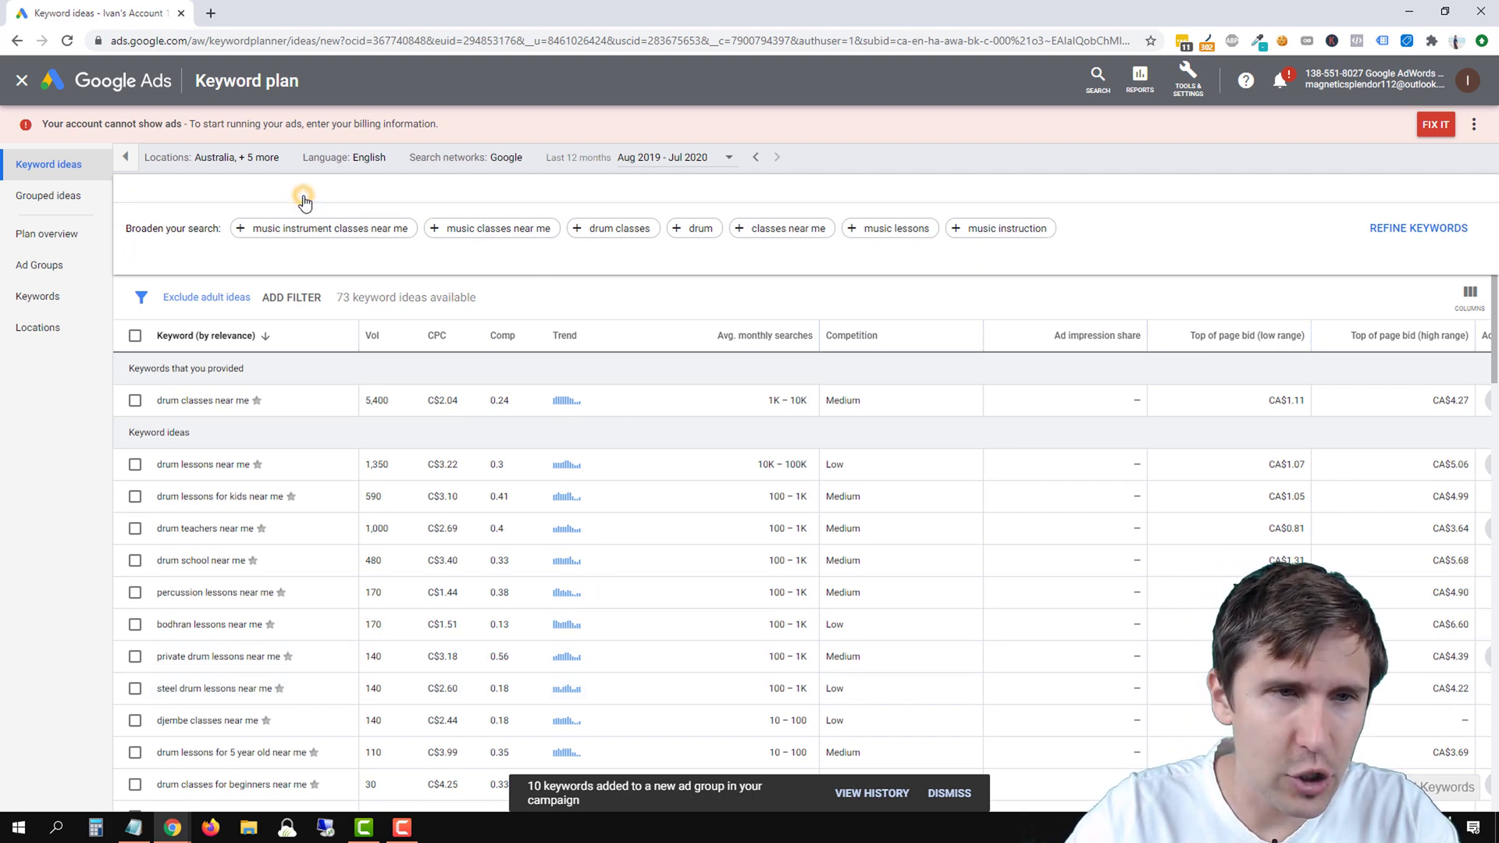
left_click(306, 277)
type("d")
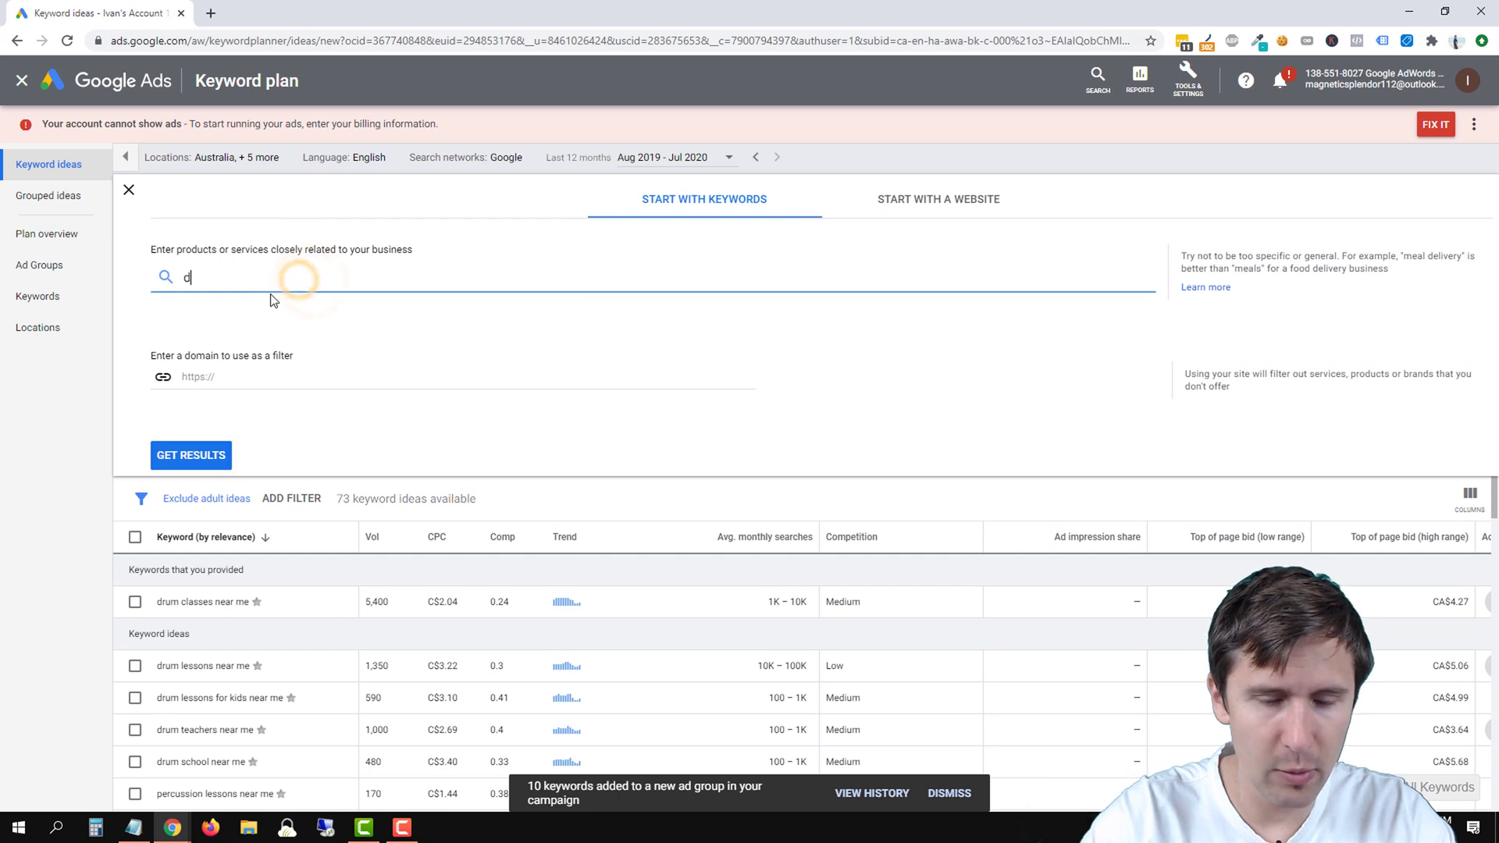
type("rum lessons for adults")
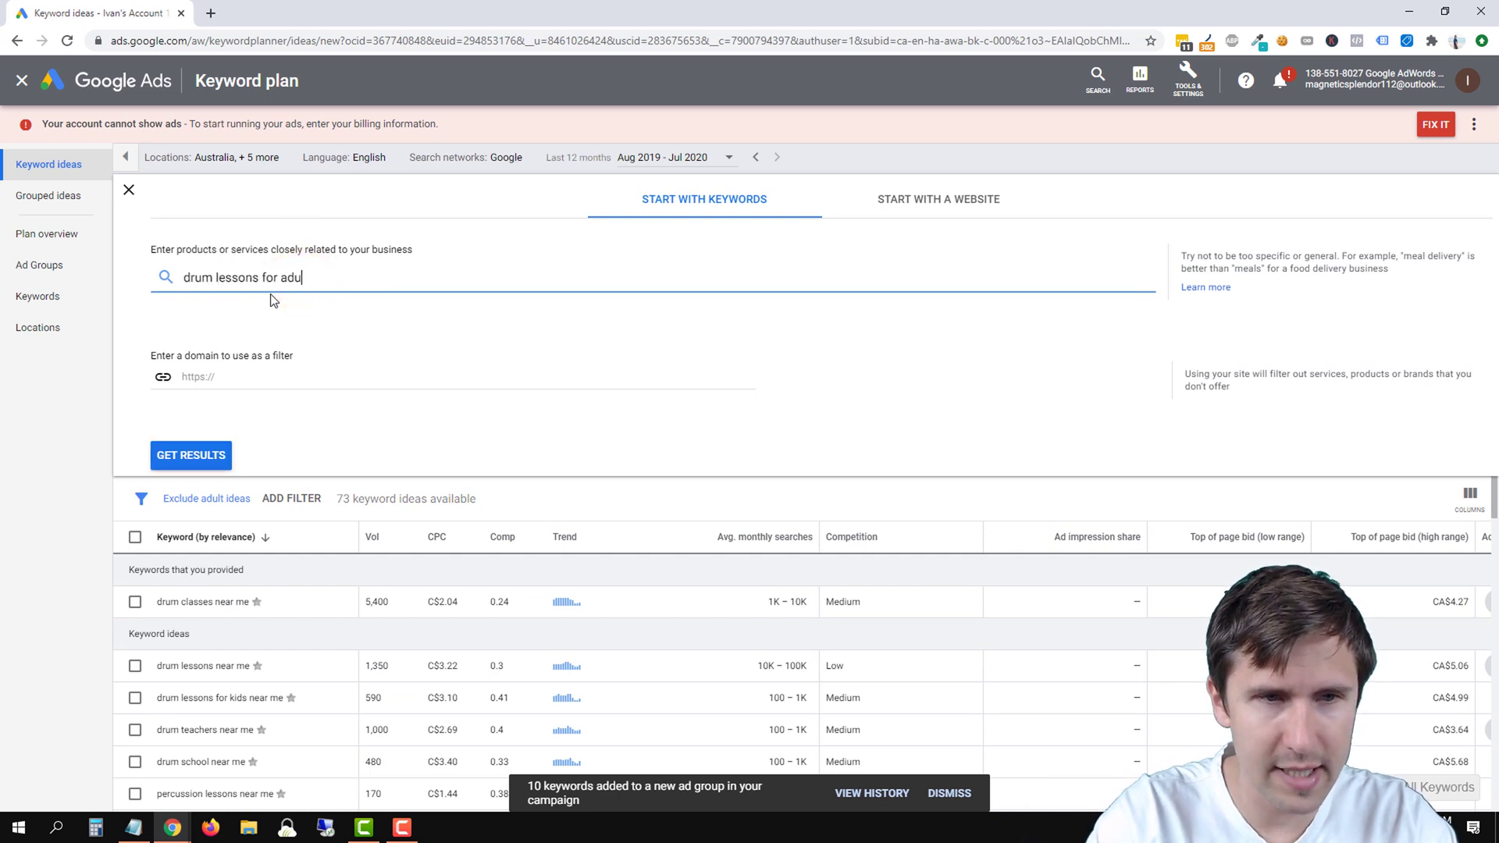
key("Return")
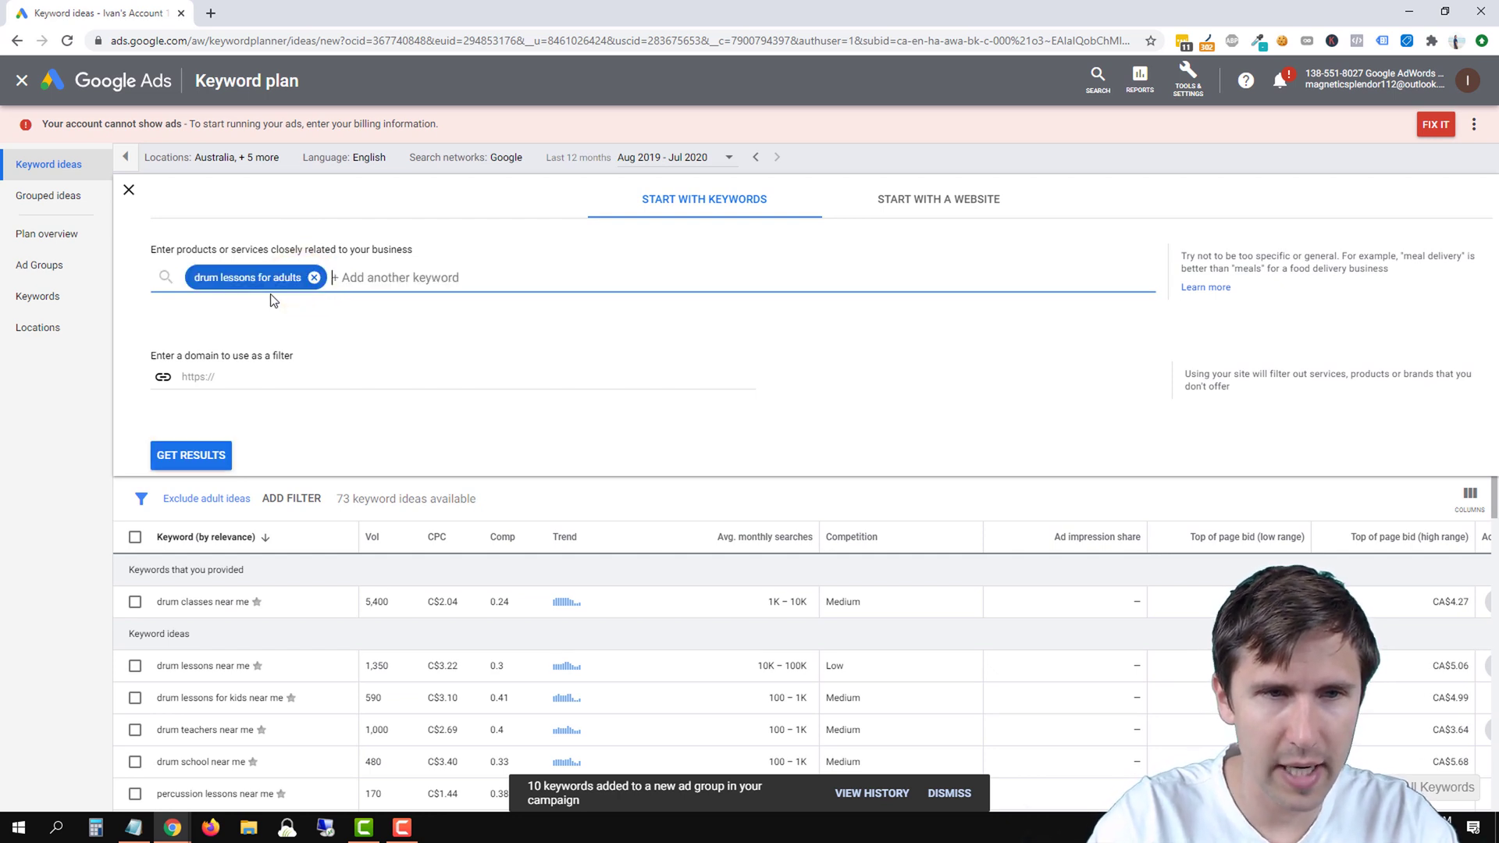
left_click(204, 463)
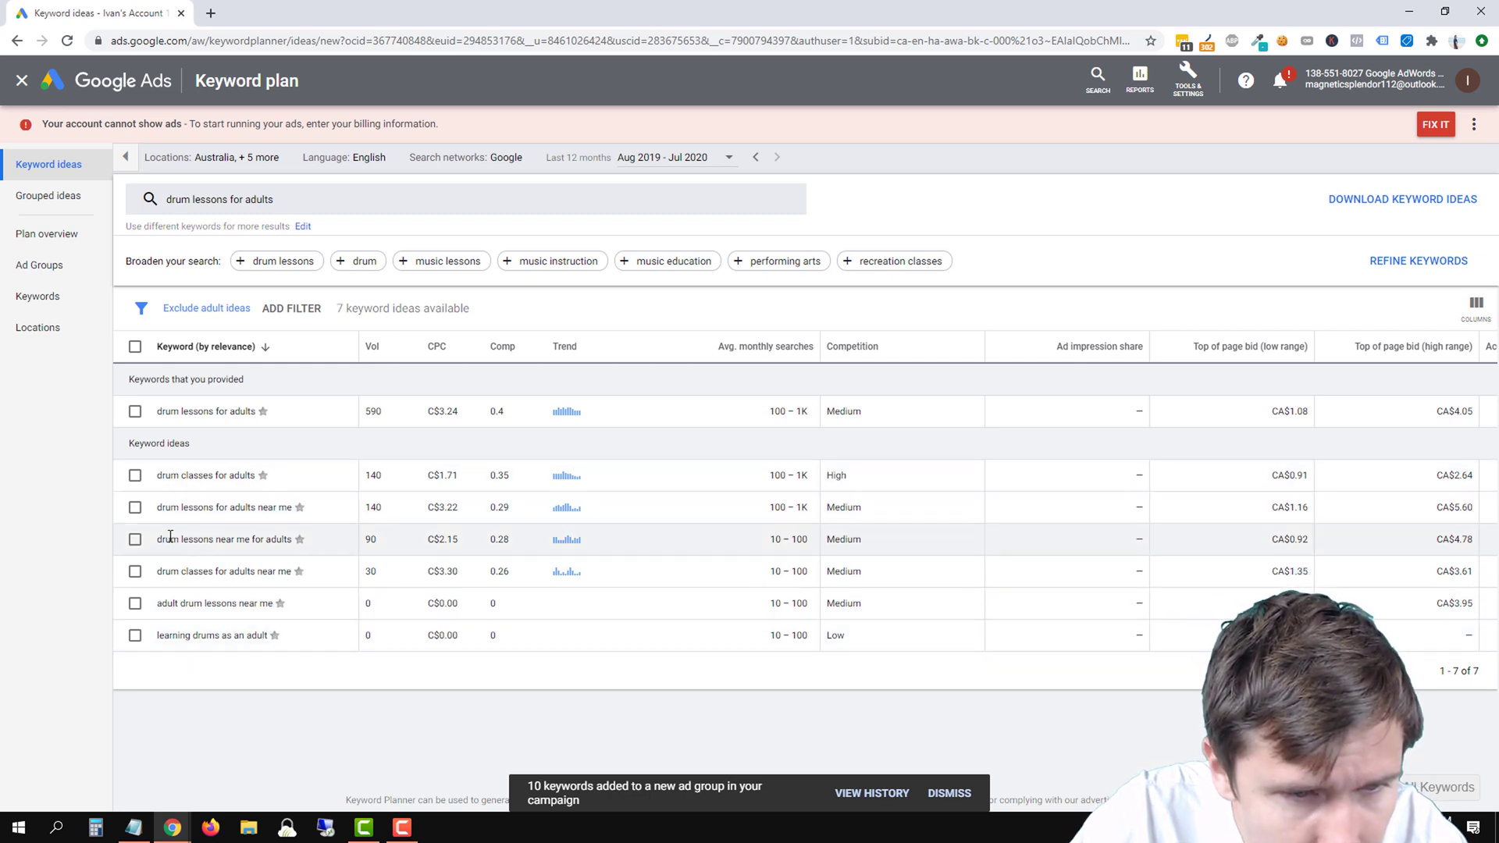
Add "drum lessons for grownups" as a second seed keyword and refresh the keyword ideas
left_click(322, 195)
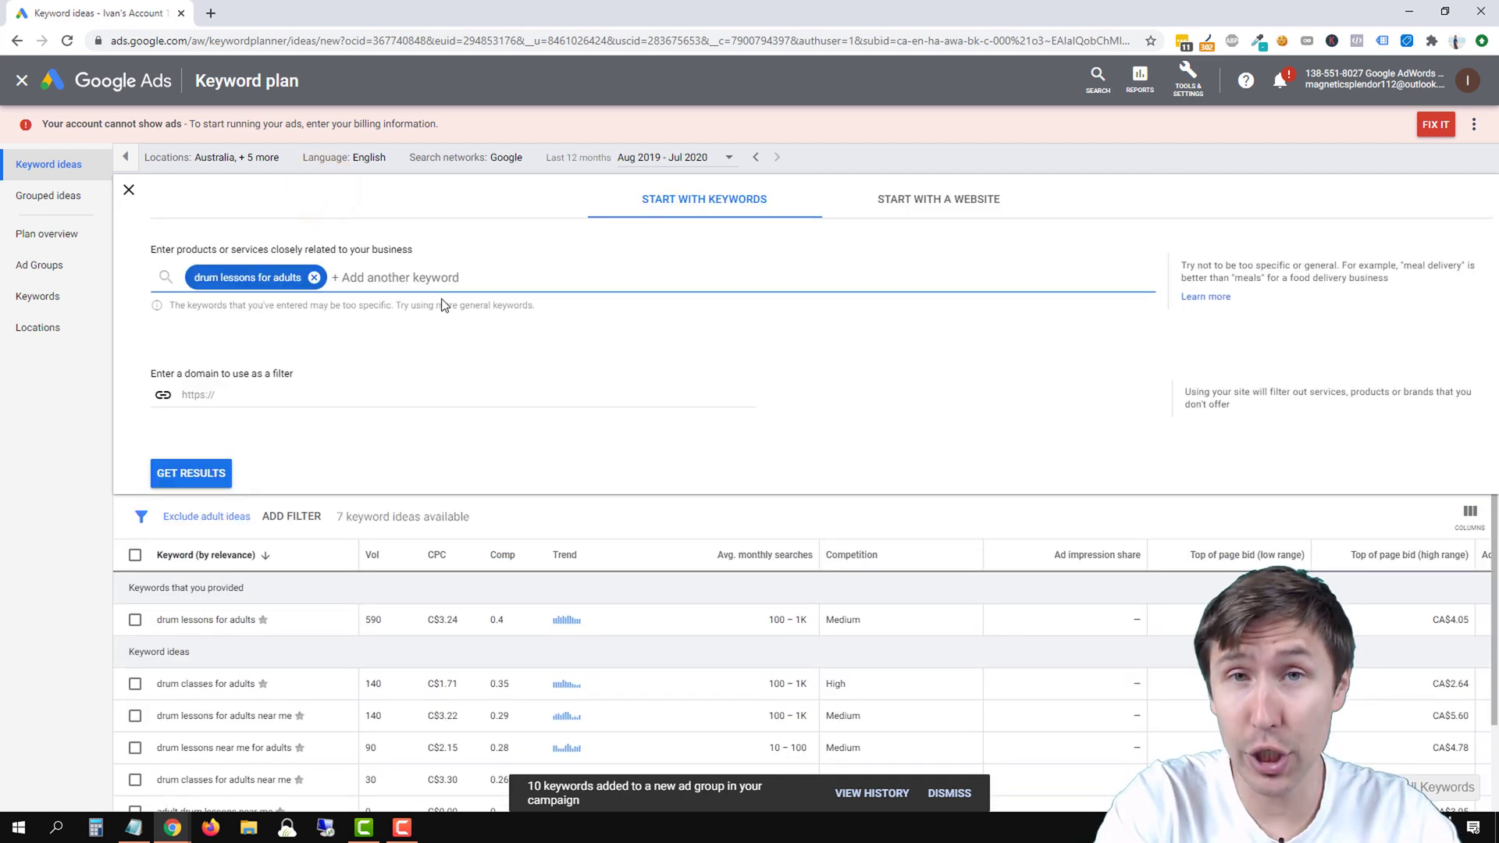
scroll(469, 703, "down", 1)
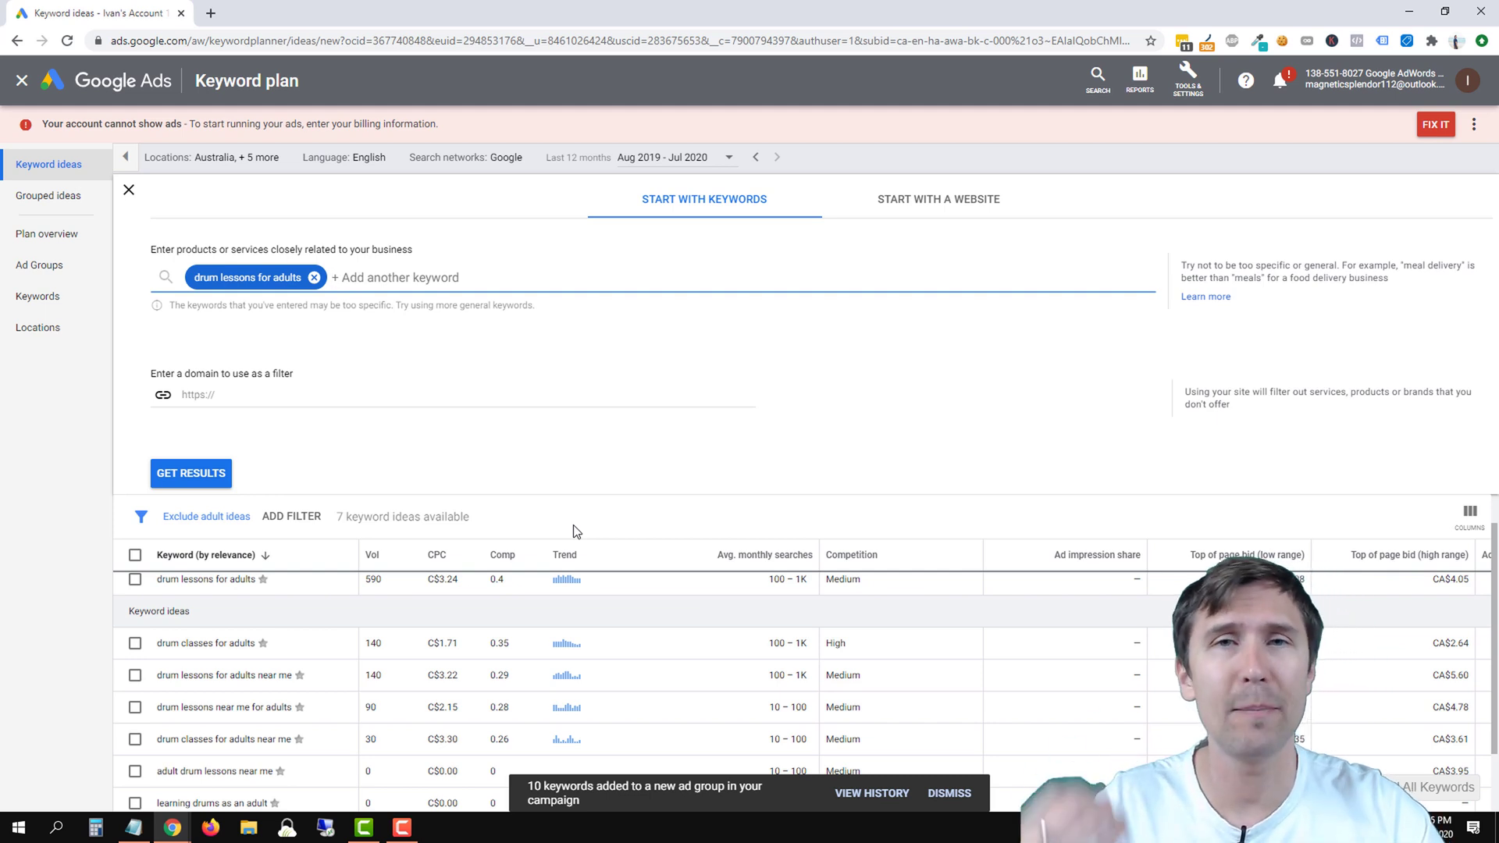
type("drum lessons for g")
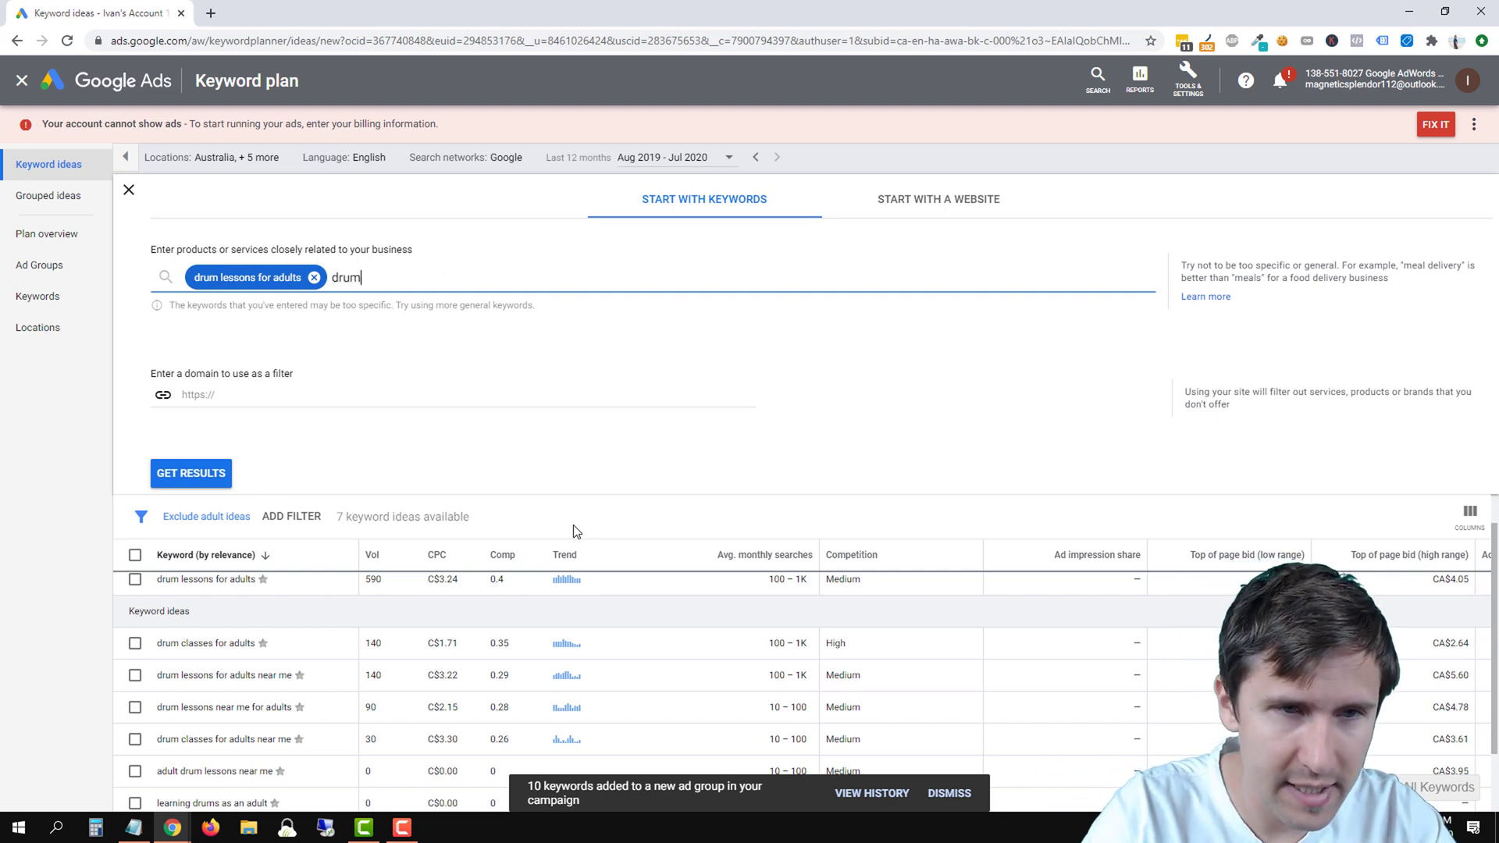
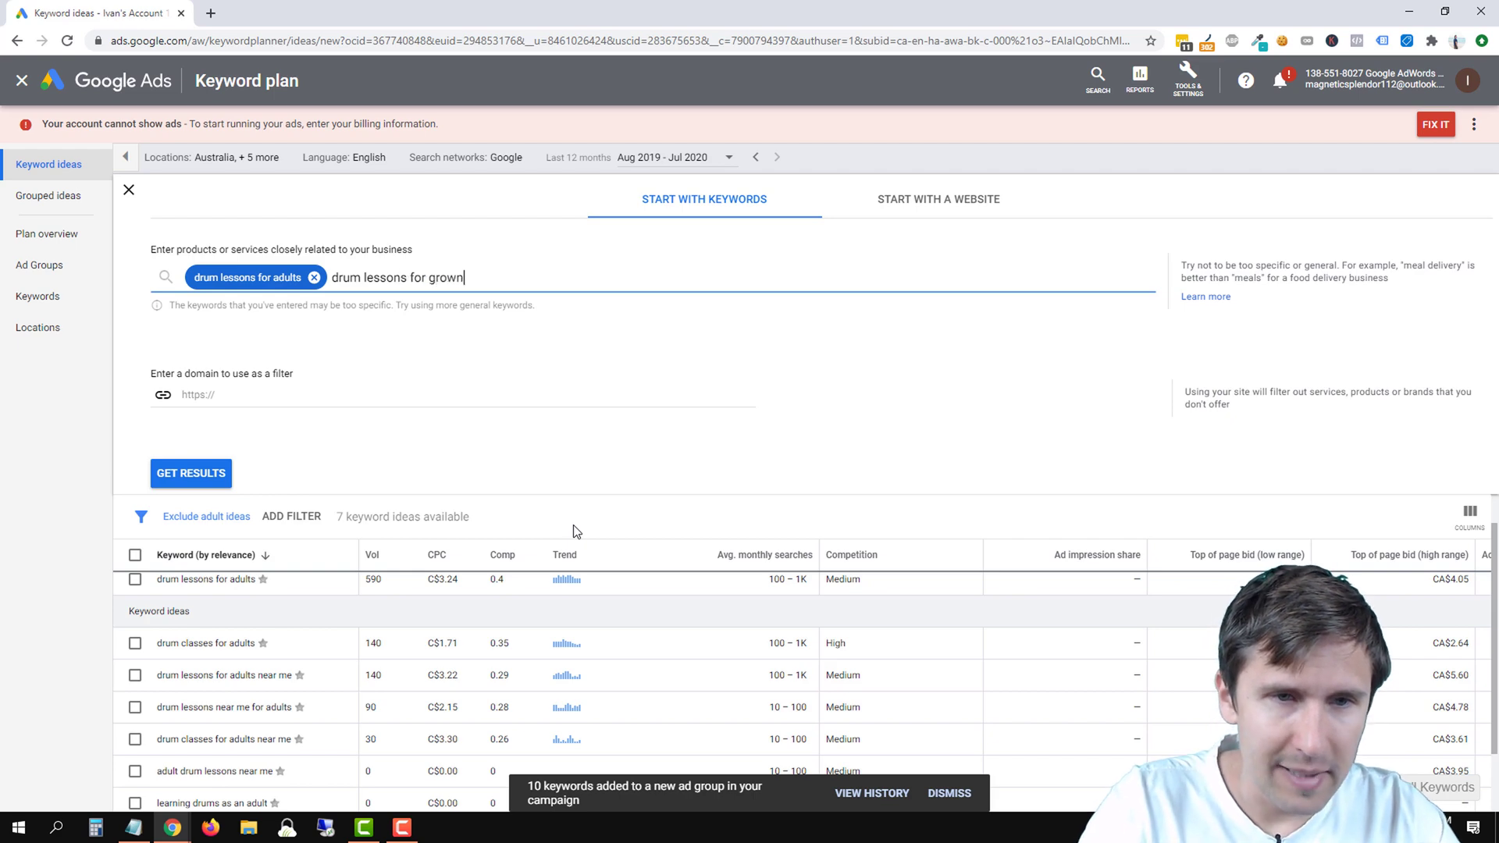
key("Return")
left_click(191, 455)
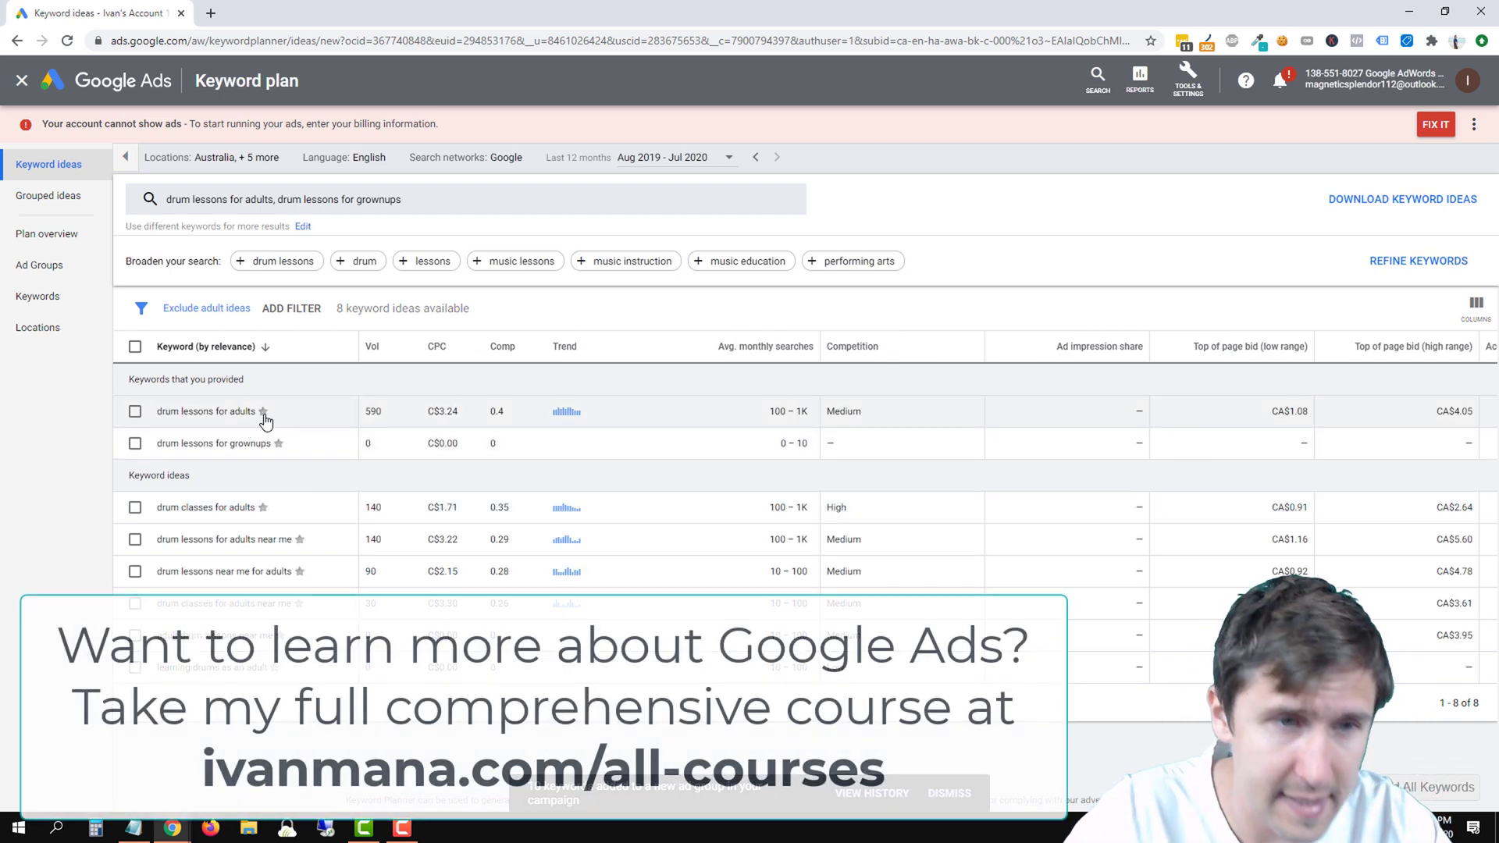
Select "drum lessons for adults" and all the suggested keyword ideas, leaving out "drum lessons for grownups"
left_click(134, 410)
left_click(134, 507)
left_click(134, 538)
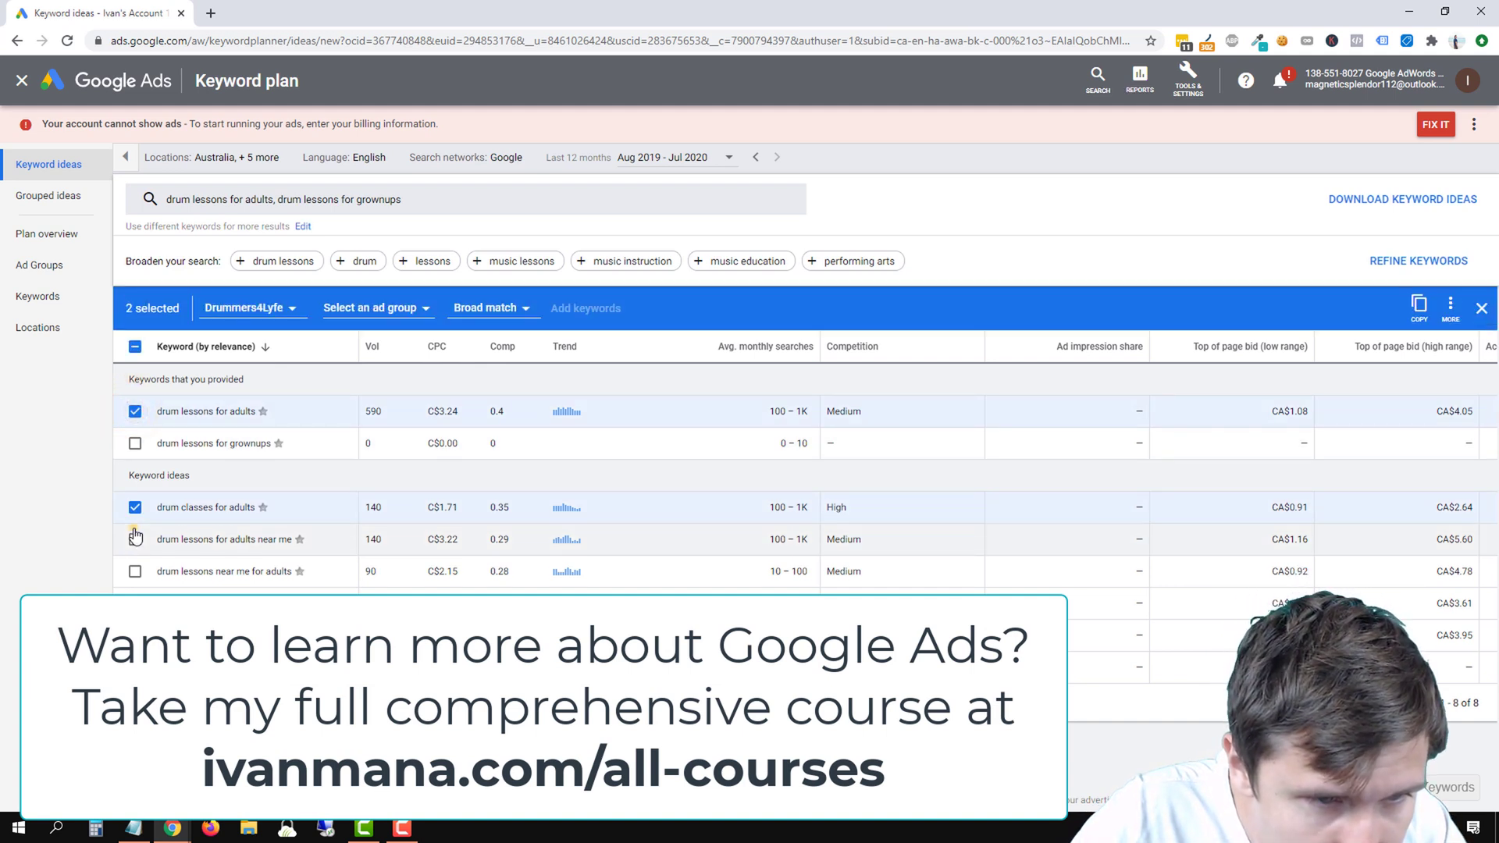
left_click(134, 572)
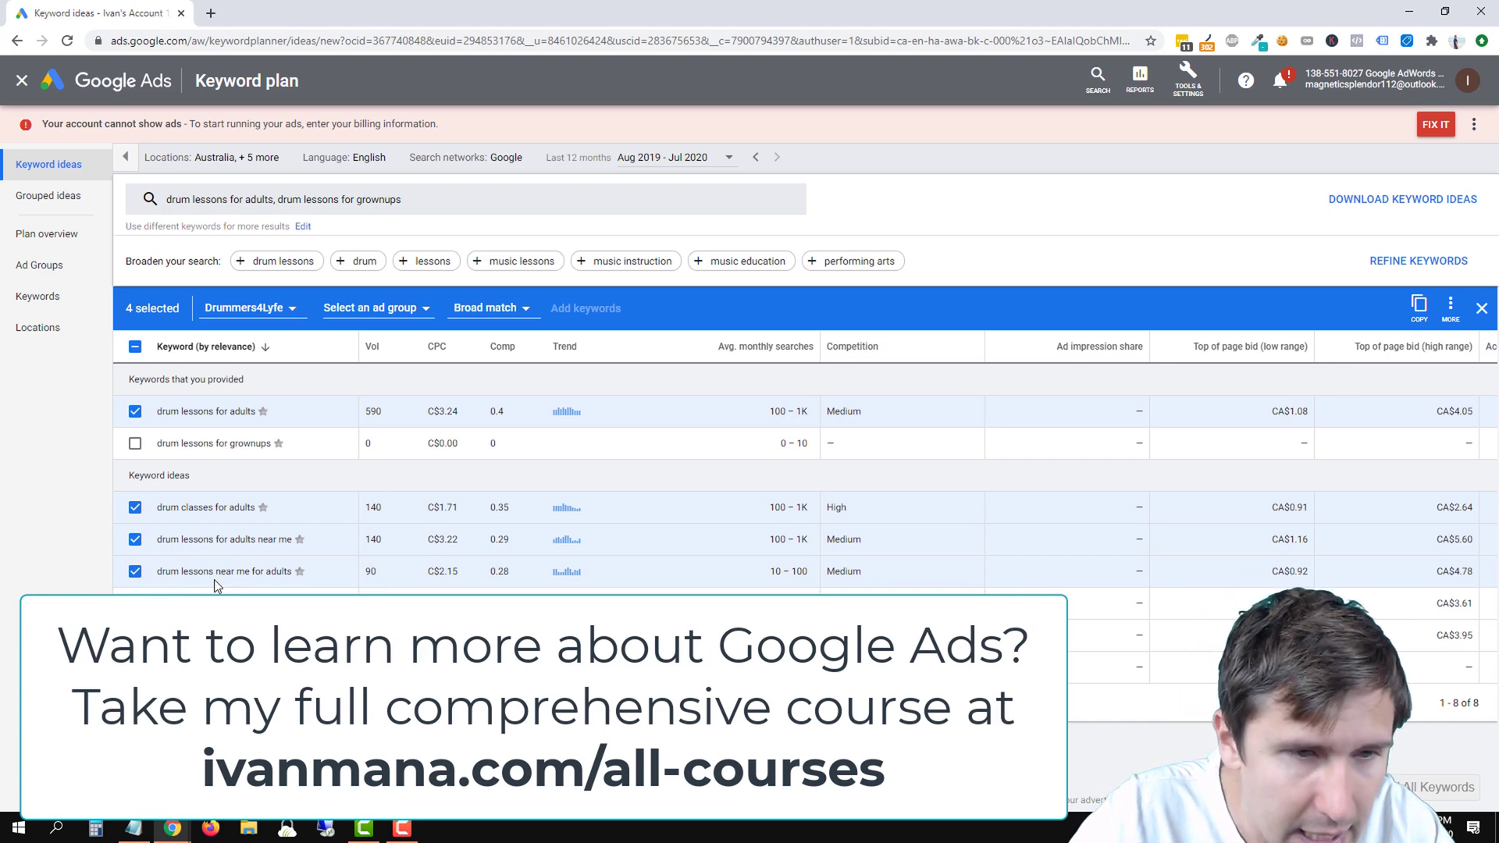
left_click(135, 604)
left_click(135, 636)
left_click(134, 667)
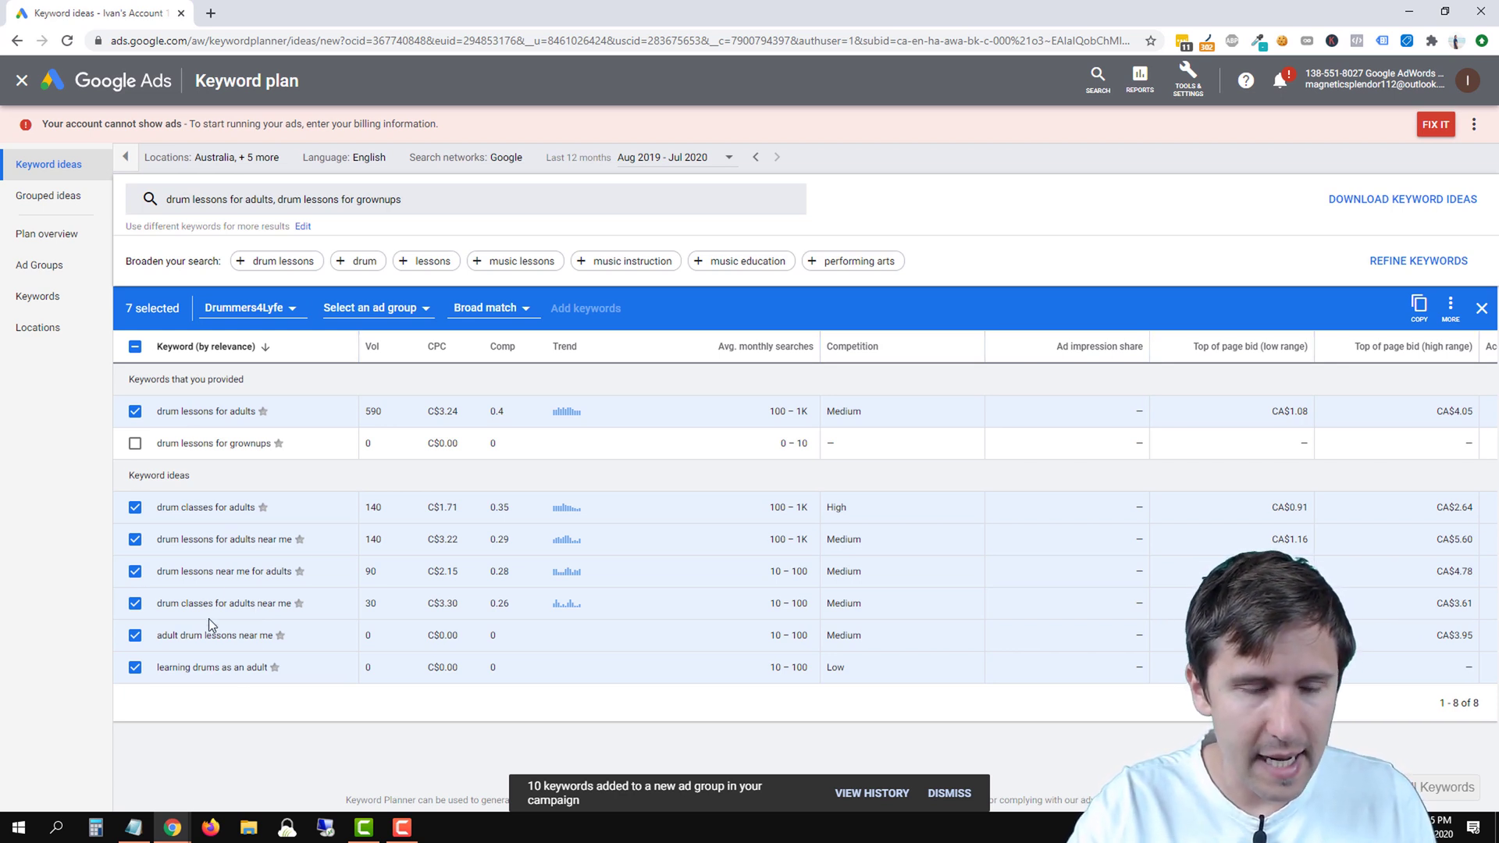
left_click_drag(217, 570, 250, 572)
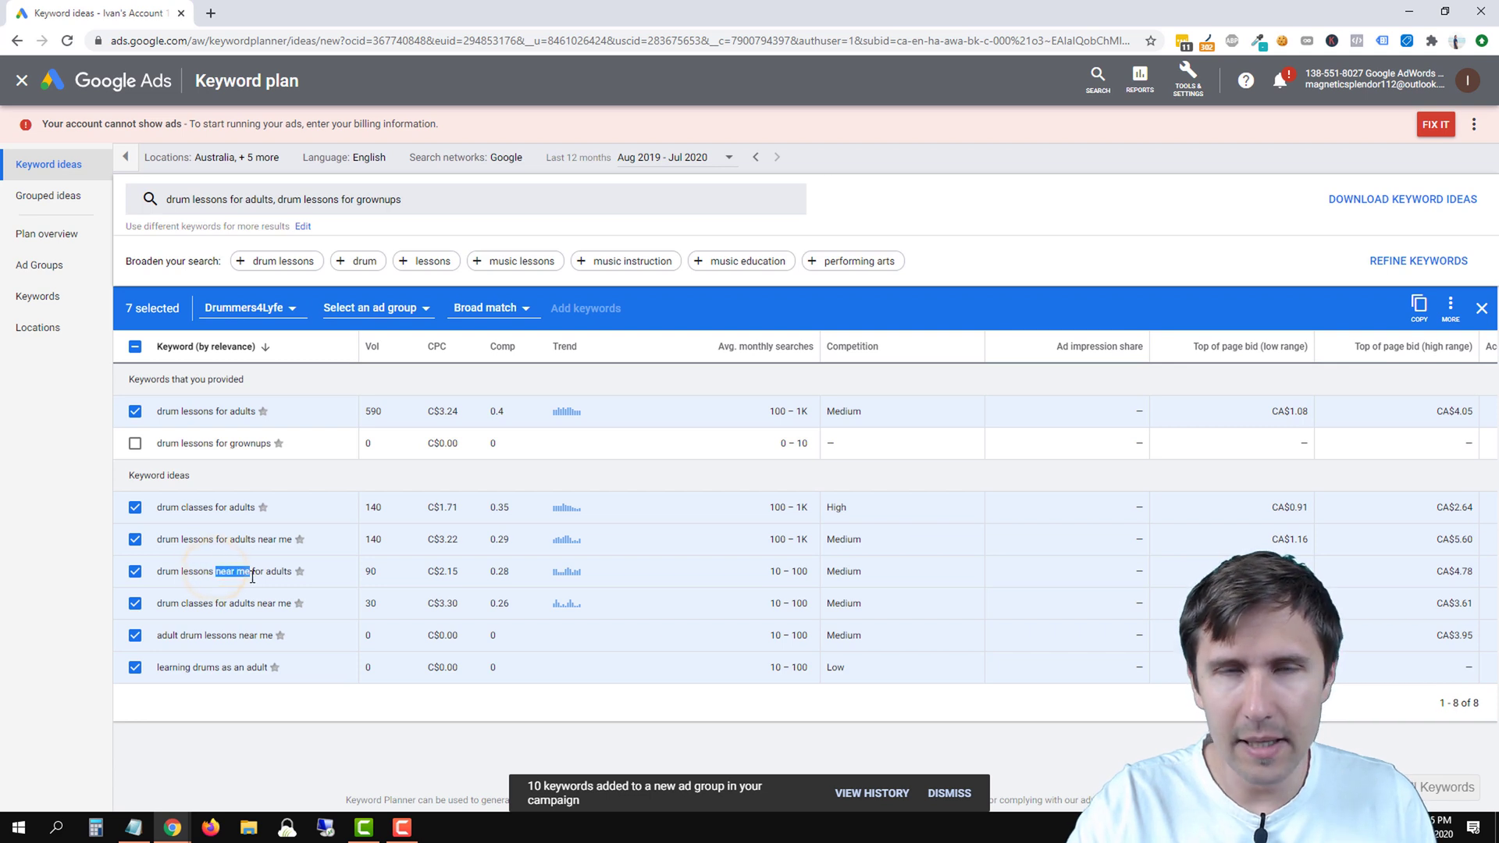
left_click(207, 584)
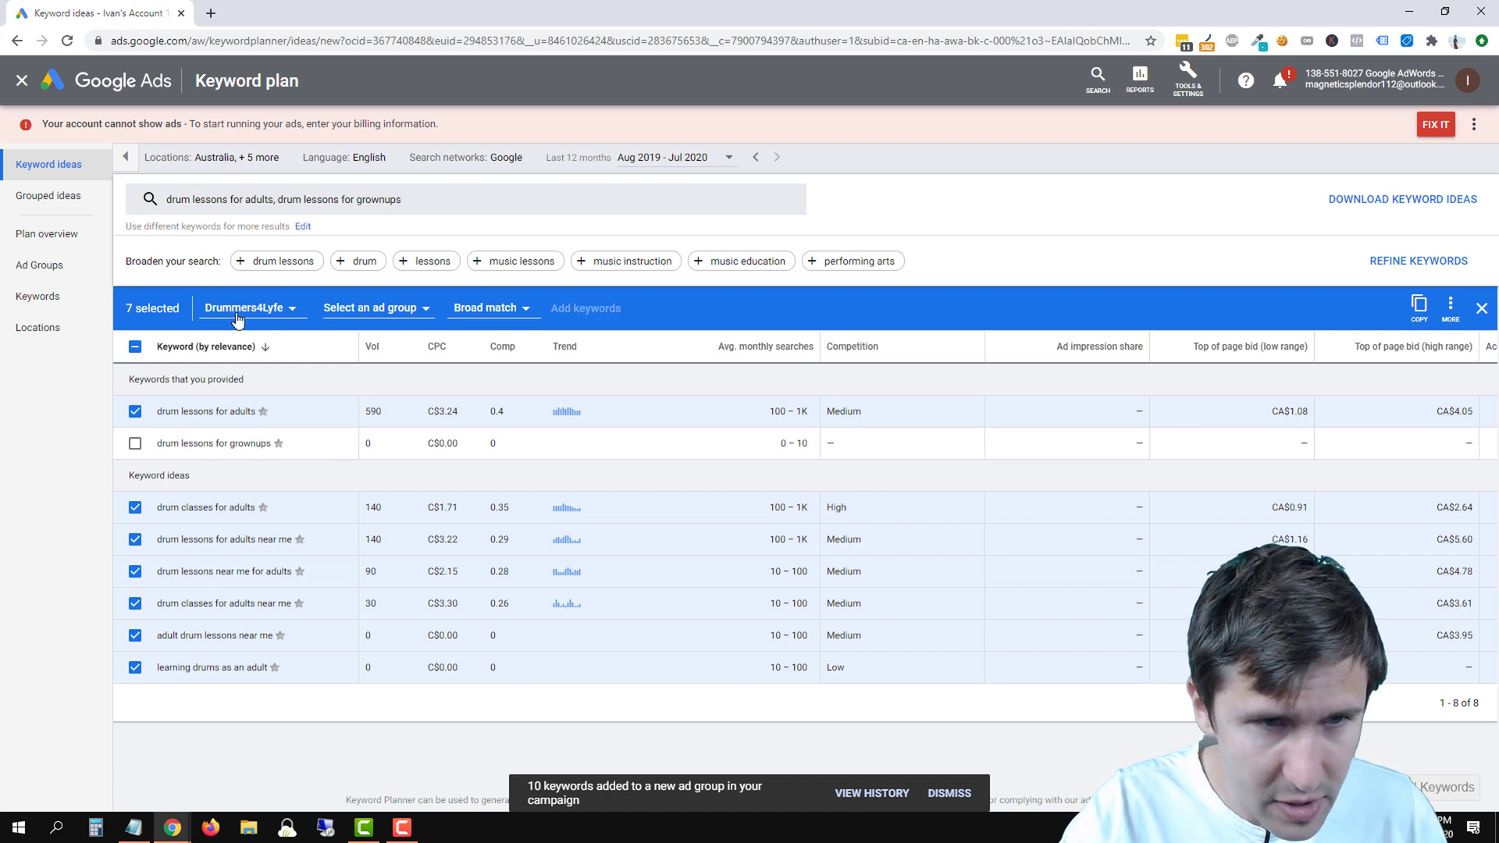
Add the selected keywords as Broad match to a new ad group named "drums lessons for adults" in the Drummers4Lyfe campaign
left_click(367, 308)
left_click(377, 588)
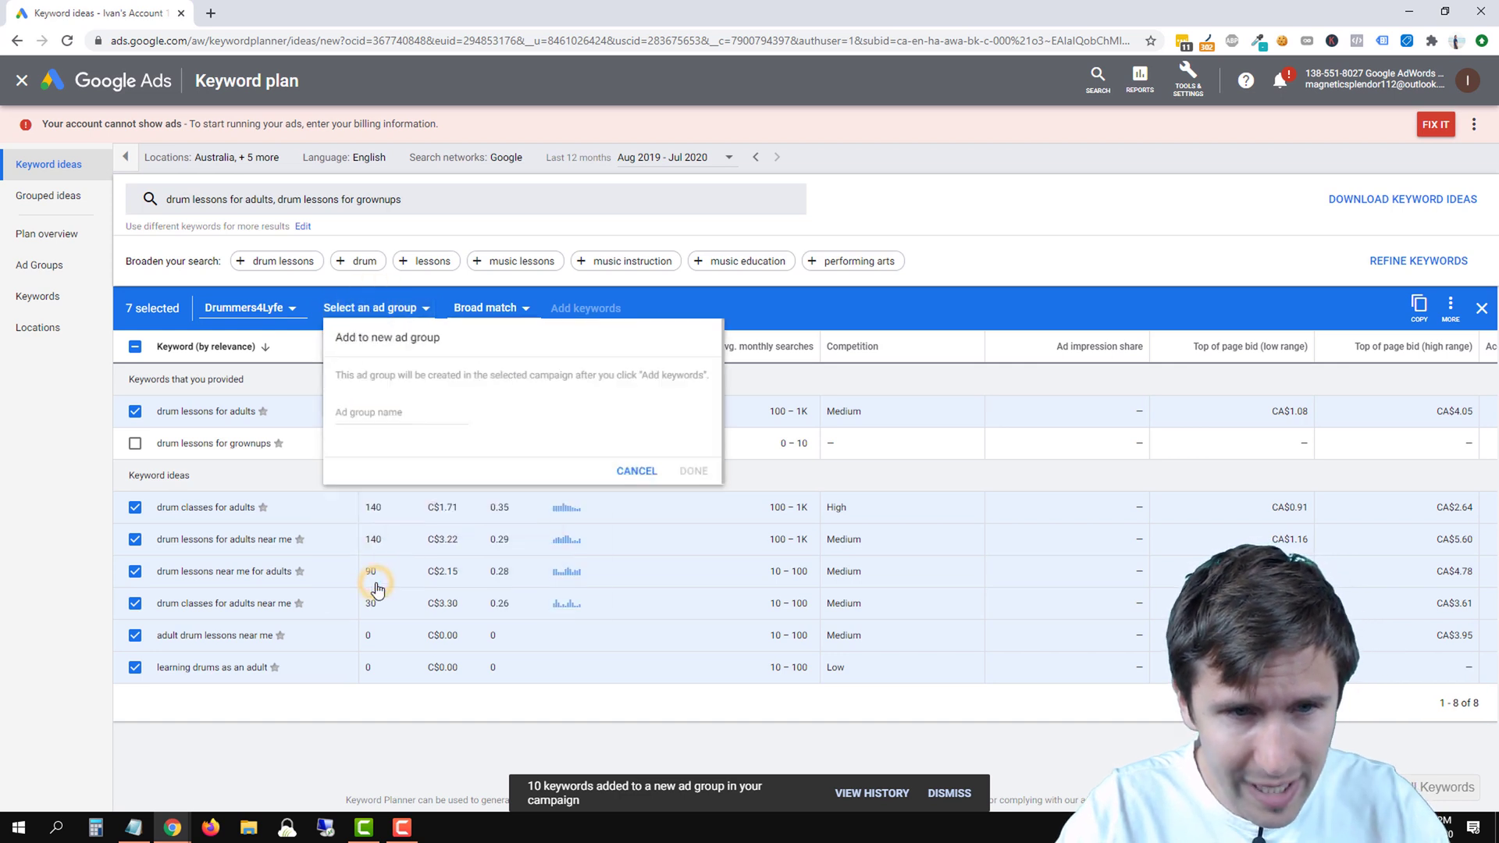
type("drums lessons for adults")
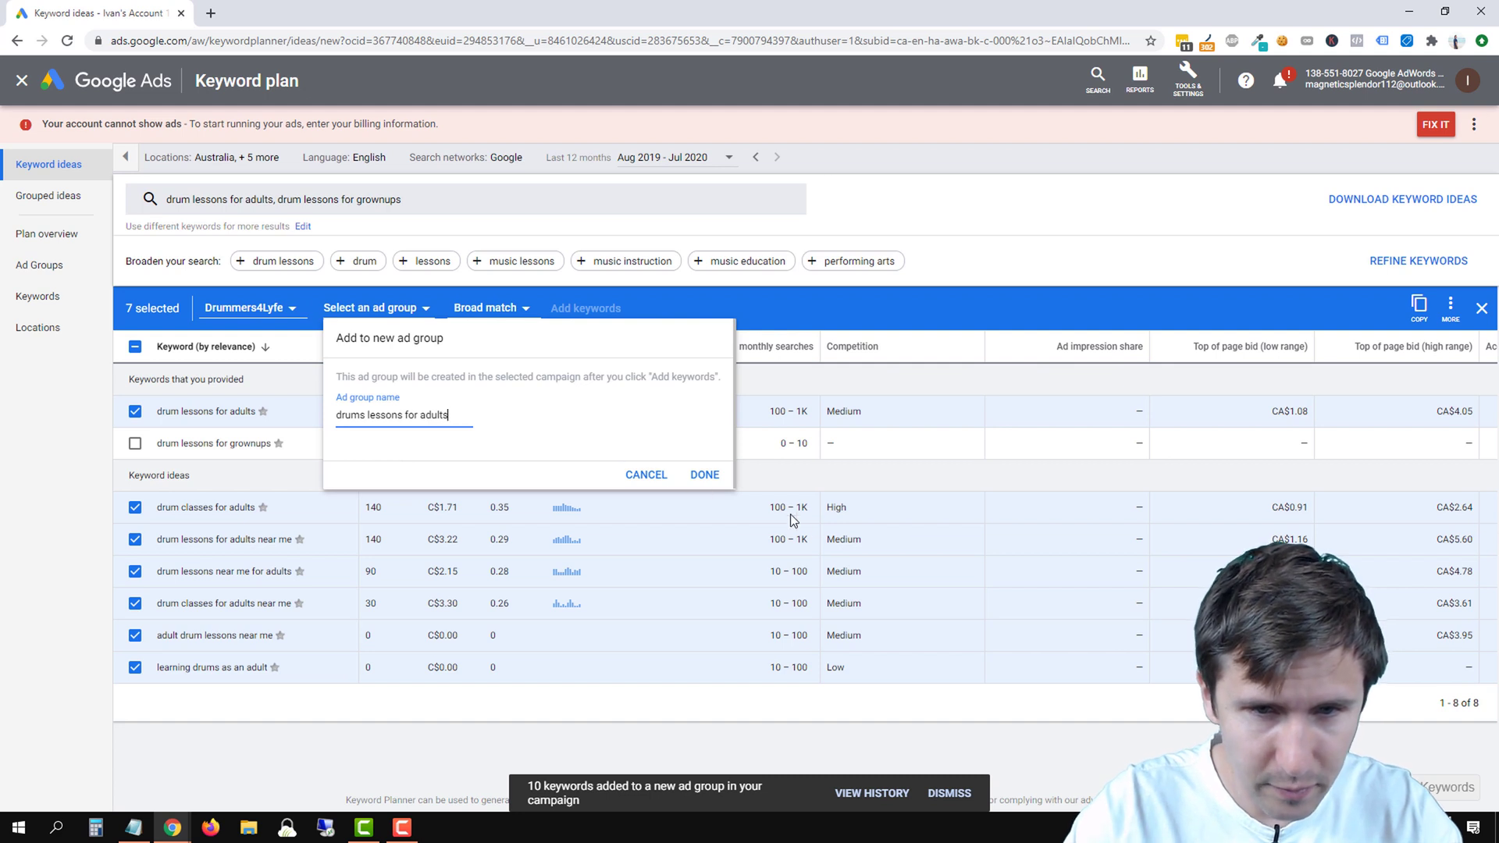
left_click(714, 474)
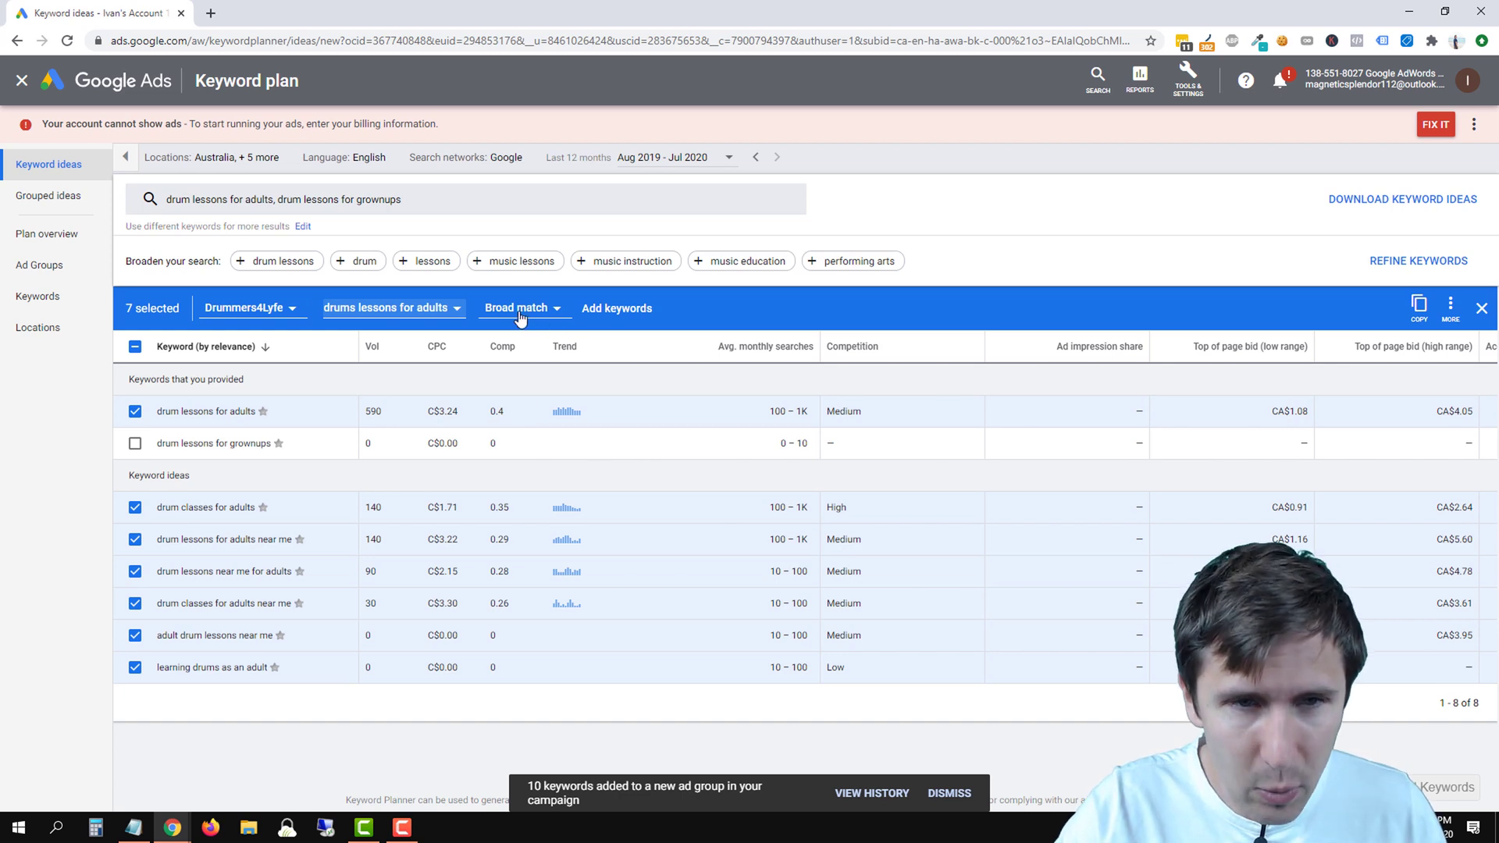
left_click(606, 308)
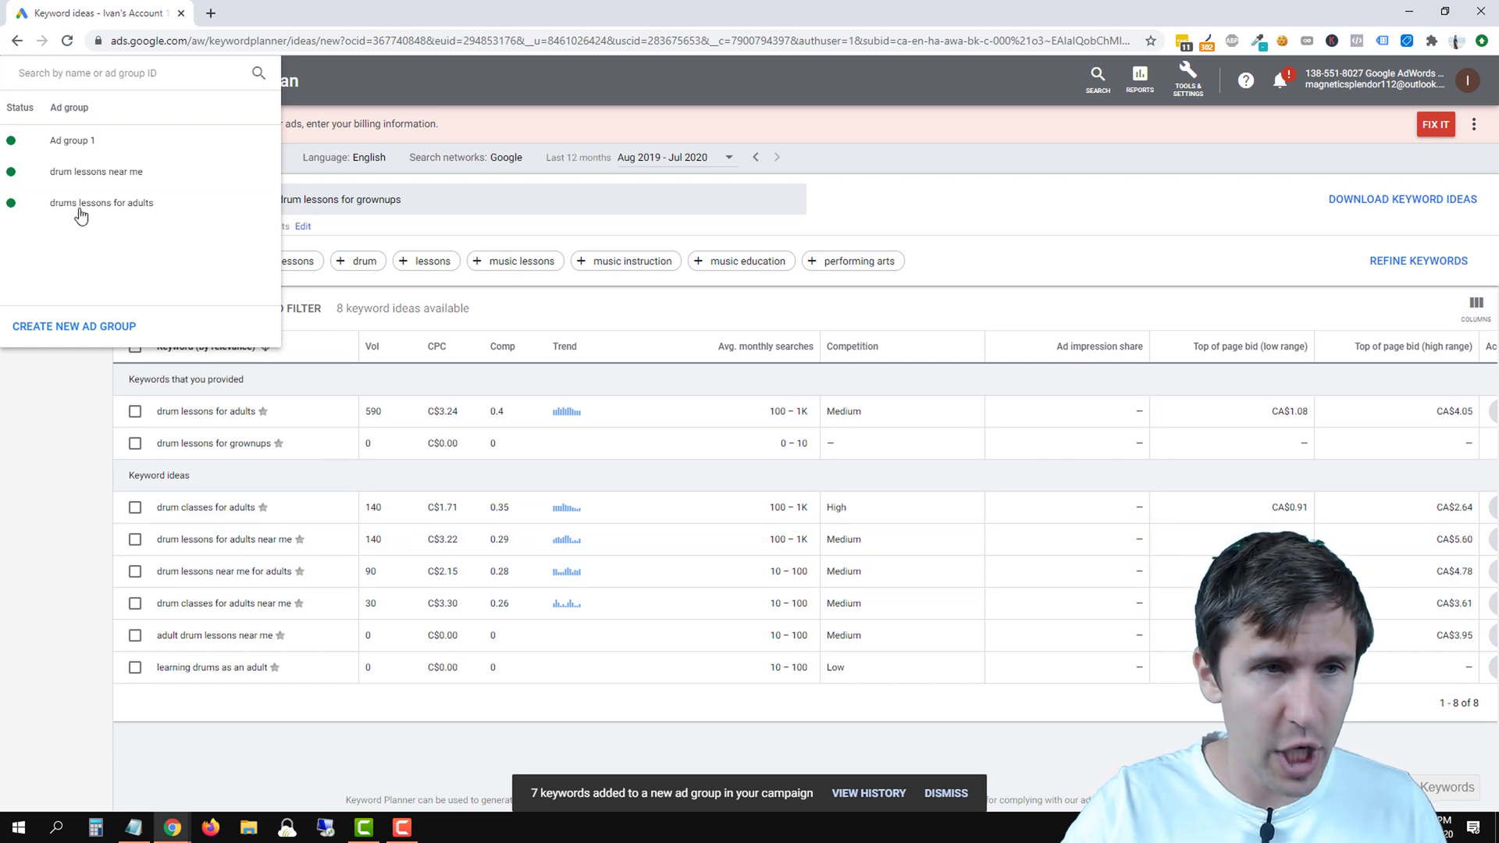
left_click(11, 480)
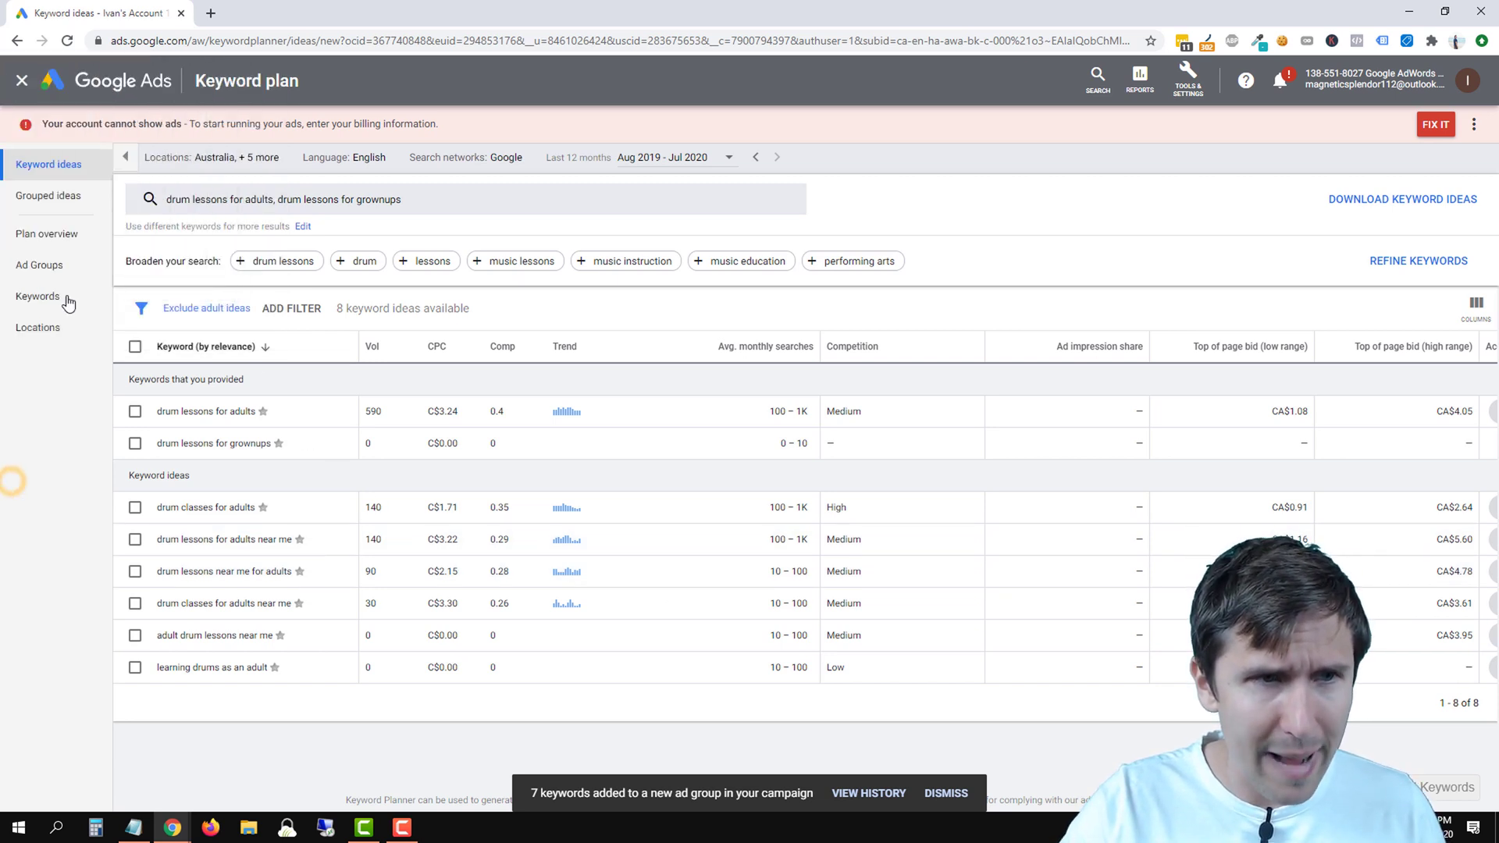
Leave Keyword Planner and open the search keywords of the Drummers4Lyfe campaign
left_click(22, 80)
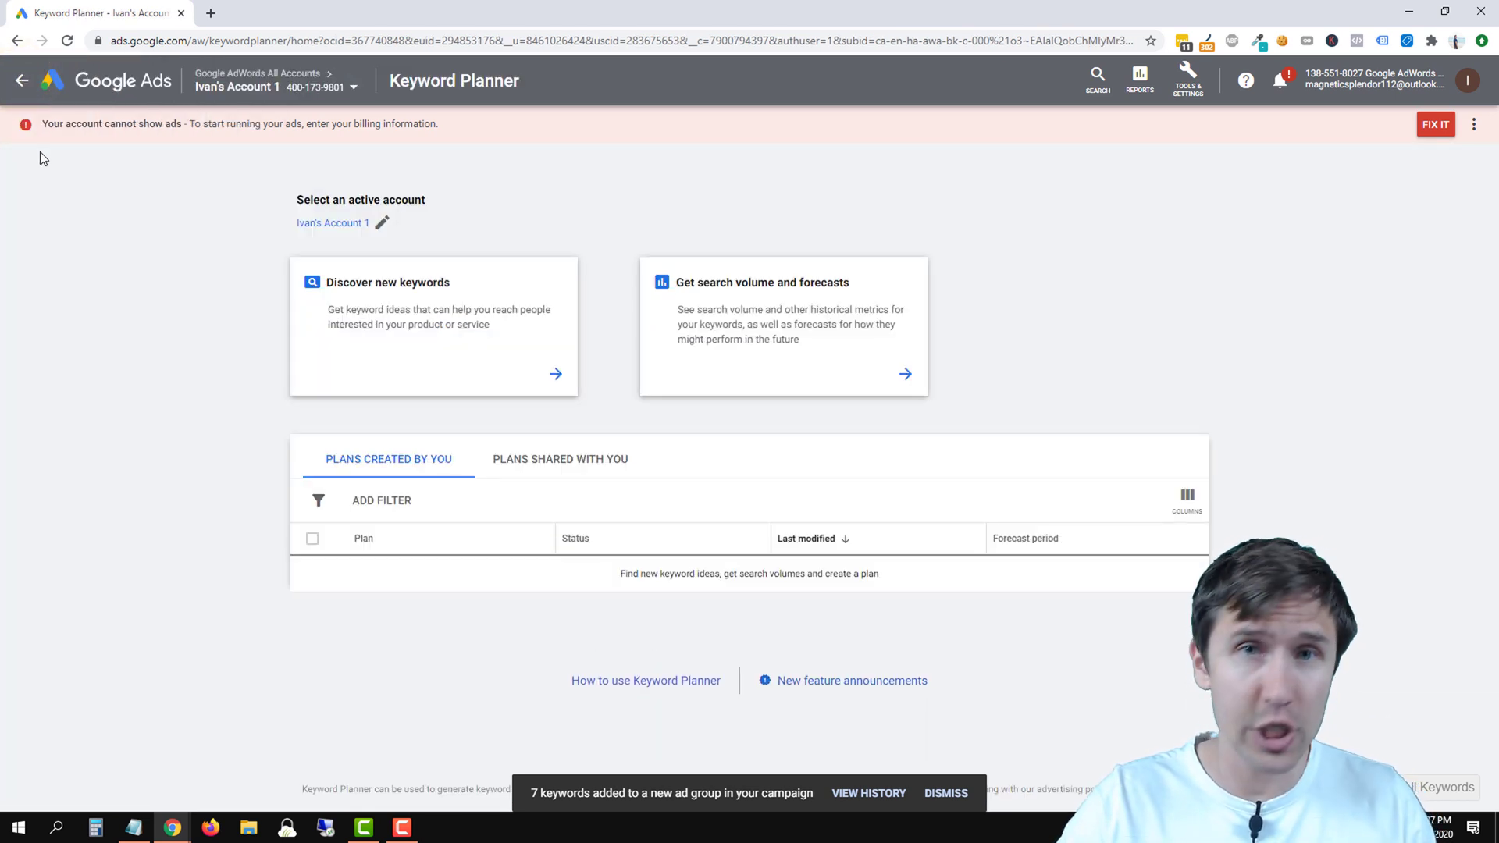
left_click(21, 82)
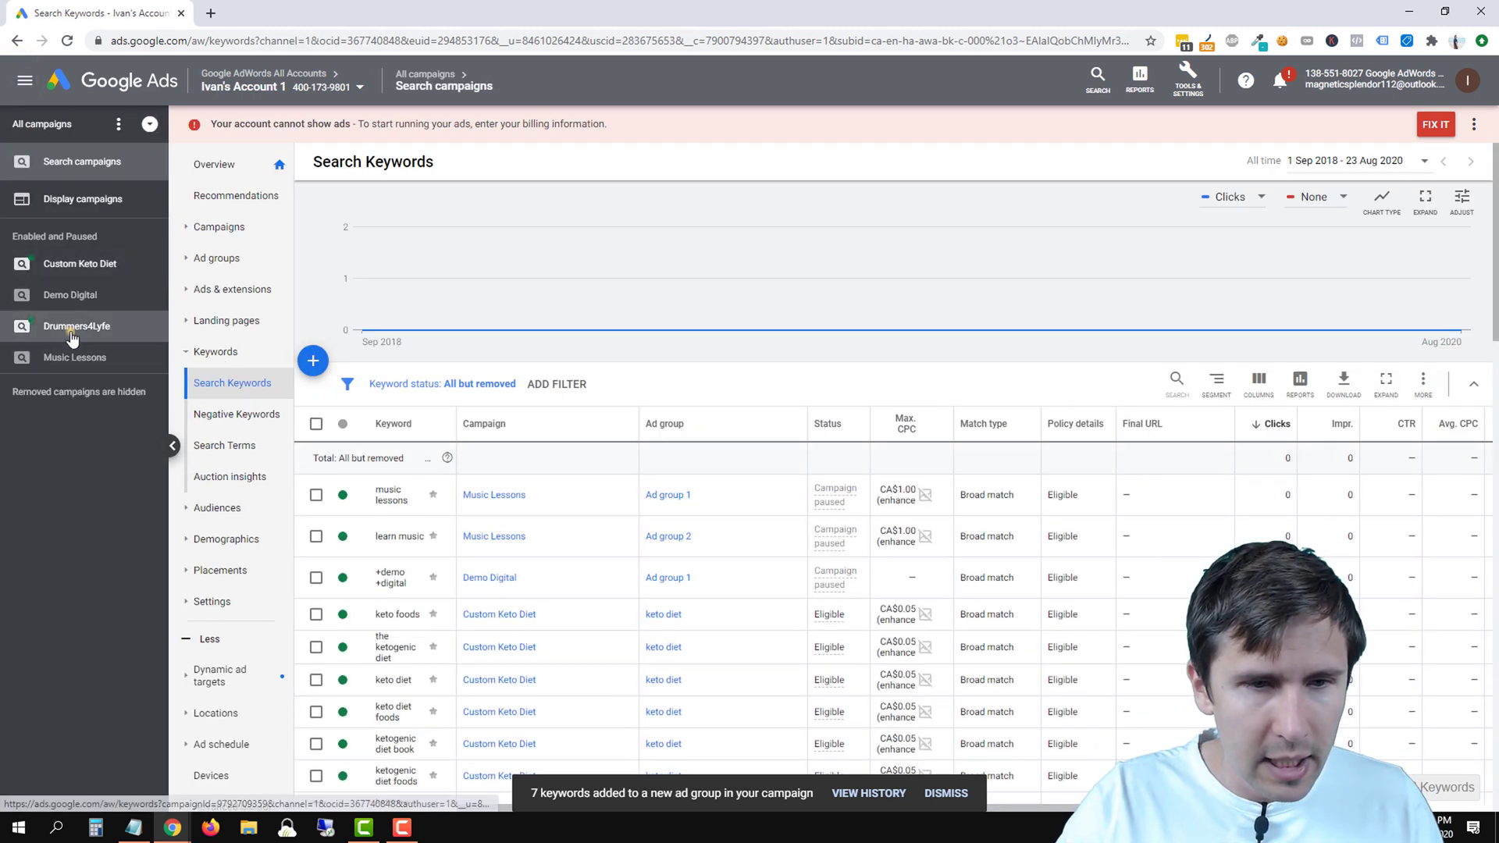
left_click(72, 337)
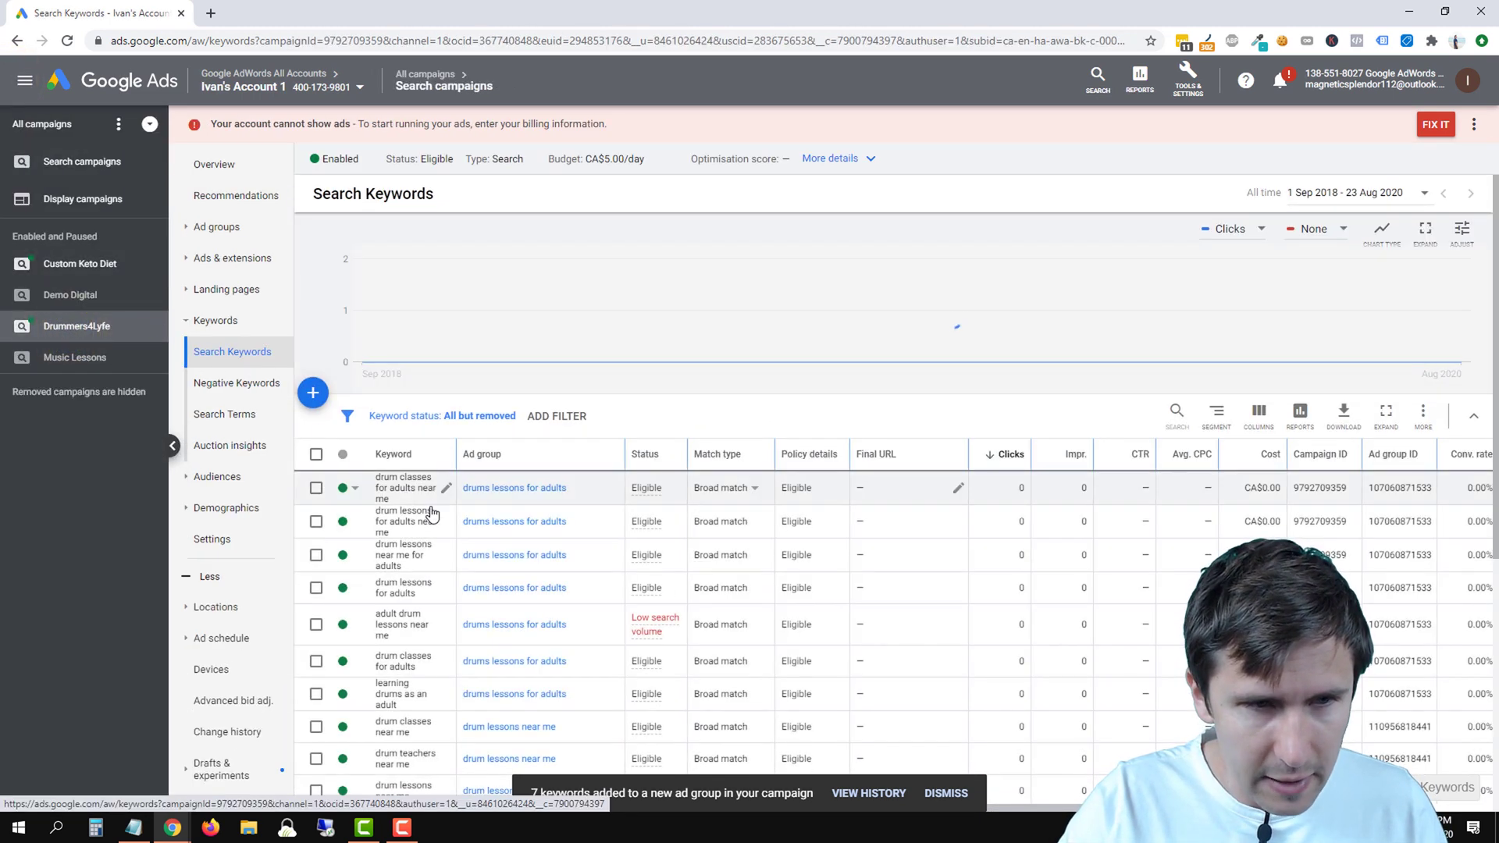
Review the keywords in the ad groups "drum lessons near me" and "drums lessons for adults", and check both groups for ads
left_click(108, 389)
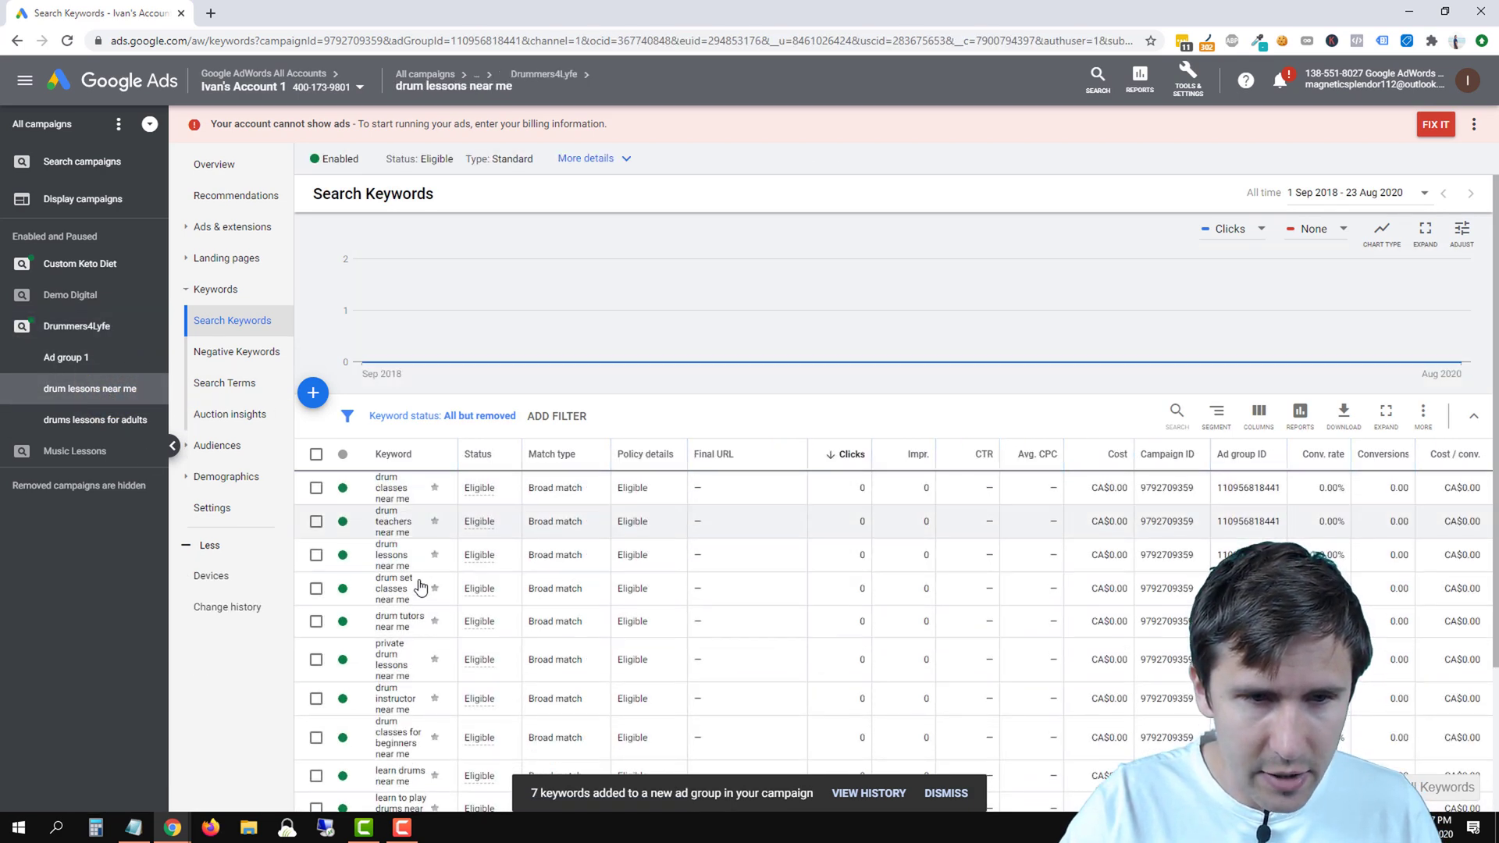
left_click(97, 426)
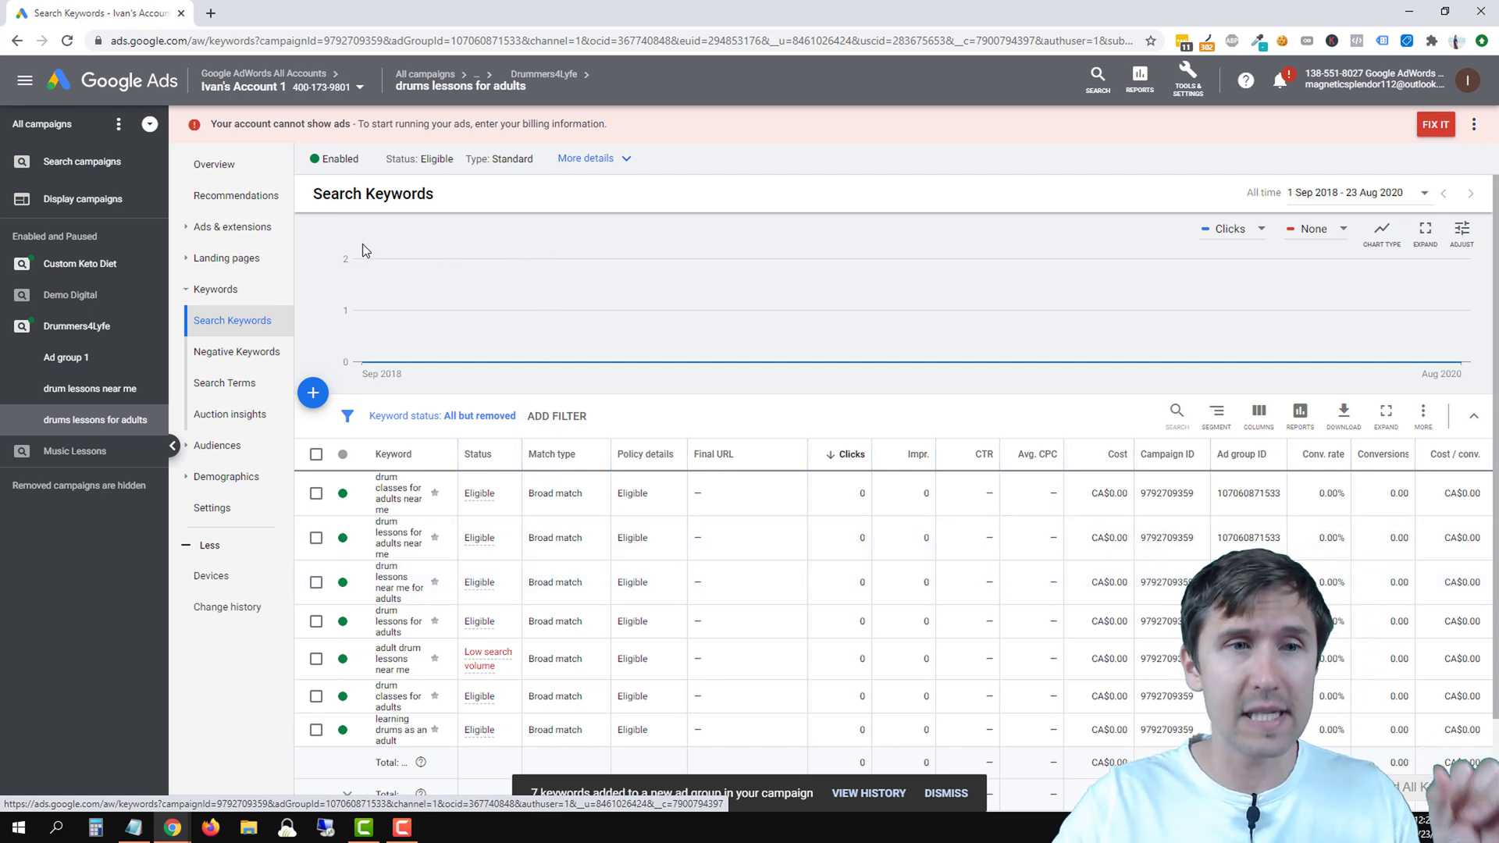
left_click(232, 227)
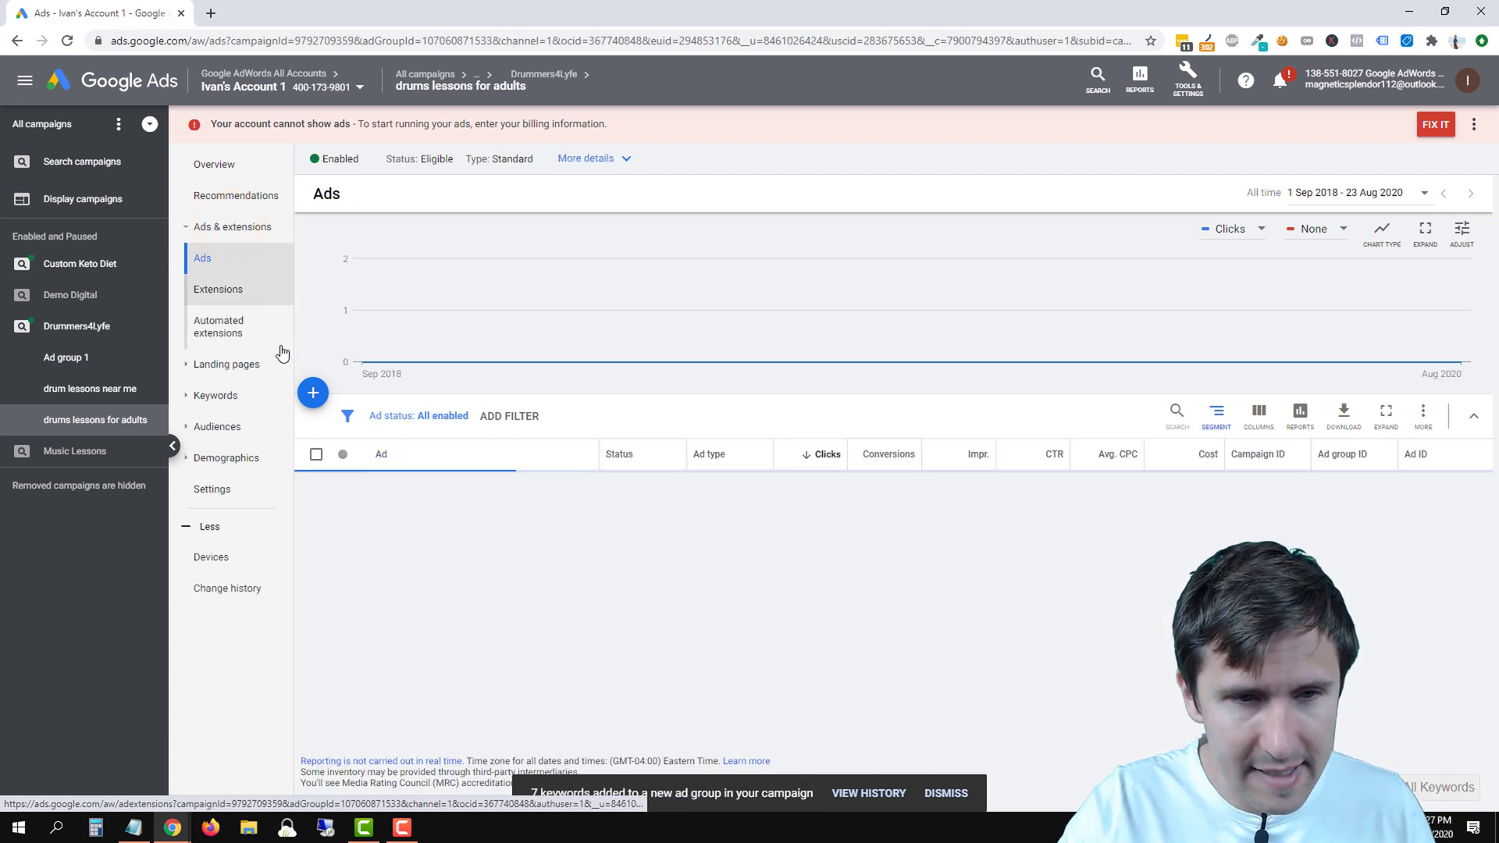
left_click(86, 391)
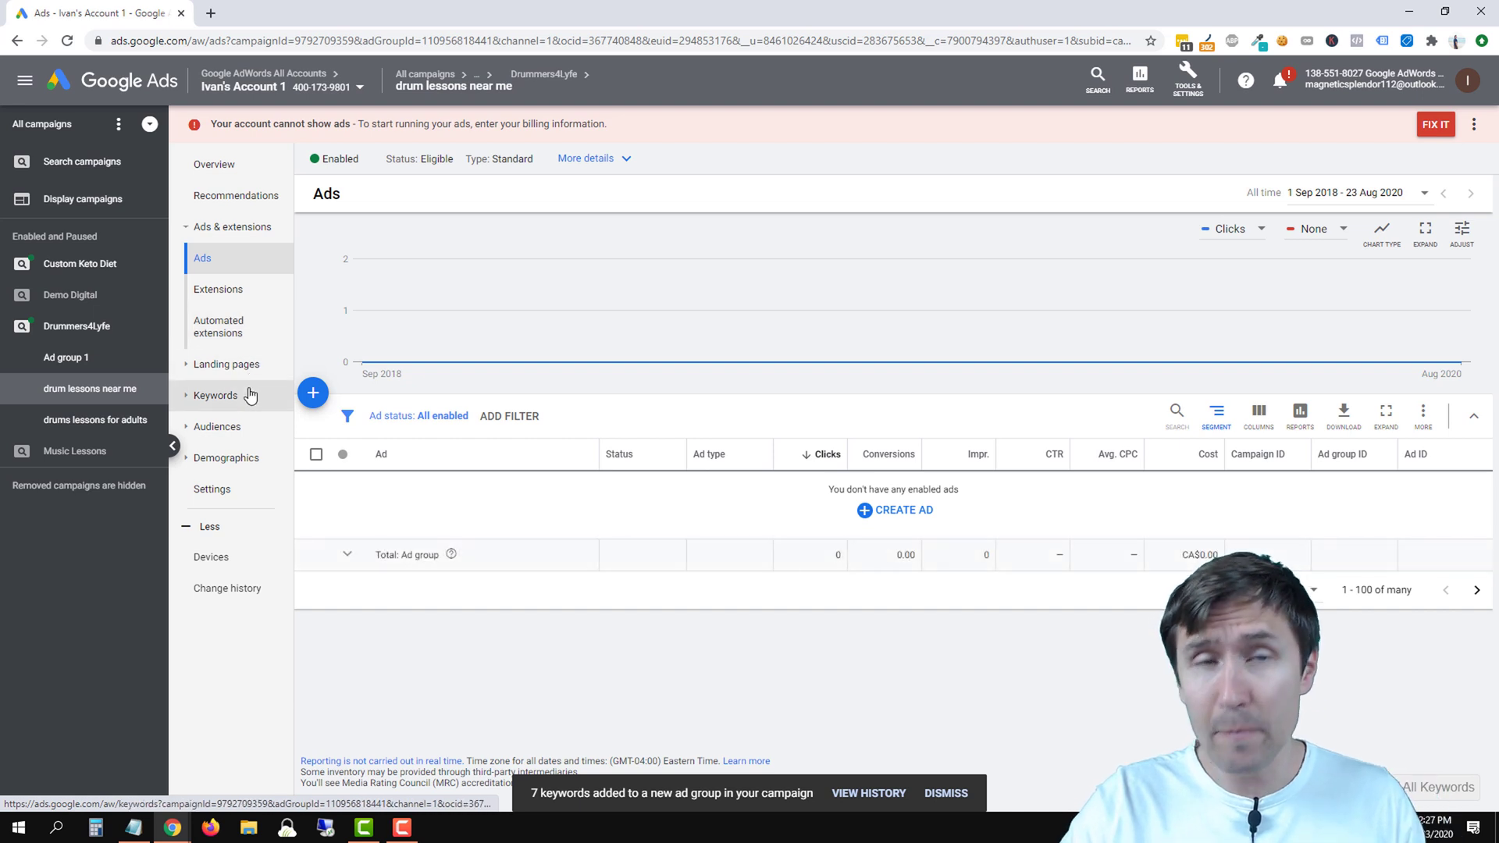